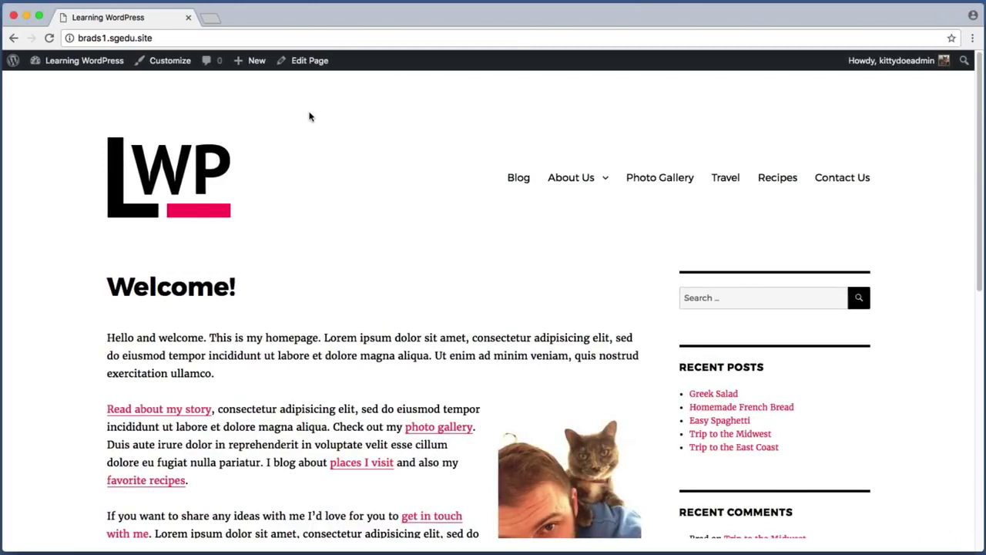
Examine the homepage sidebar's sections, from the search box and Recent Posts to Recent Comments and Archives.
{"action": "key", "text": "super+shift+4"}
{"action": "left_click_drag", "start_coordinate": [664, 242], "coordinate": [887, 523]}
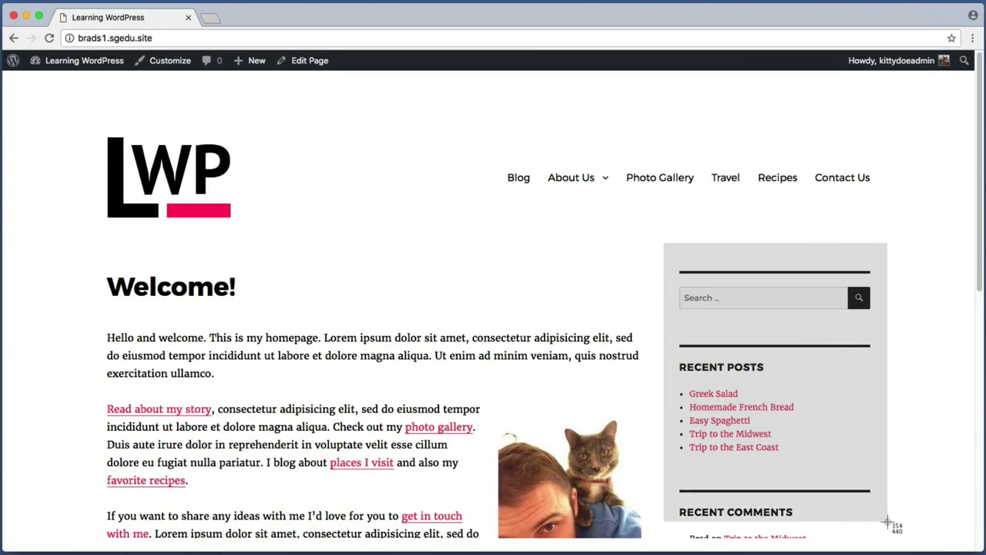
{"action": "key", "text": "Escape"}
{"action": "key", "text": "super+shift+4"}
{"action": "left_click_drag", "start_coordinate": [670, 268], "coordinate": [887, 326]}
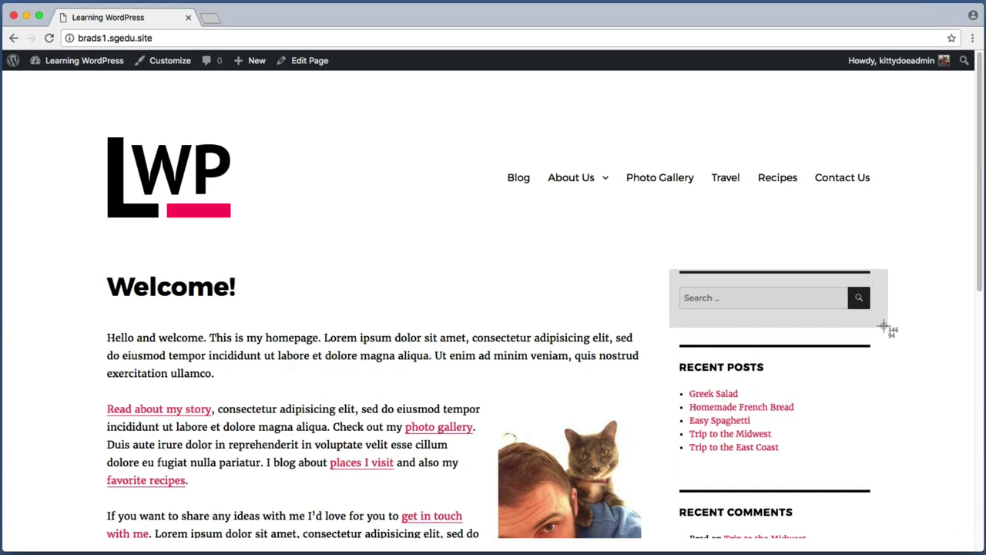
{"action": "scroll", "coordinate": [667, 330], "scroll_direction": "down", "scroll_amount": 1}
{"action": "left_click_drag", "start_coordinate": [667, 329], "coordinate": [876, 452]}
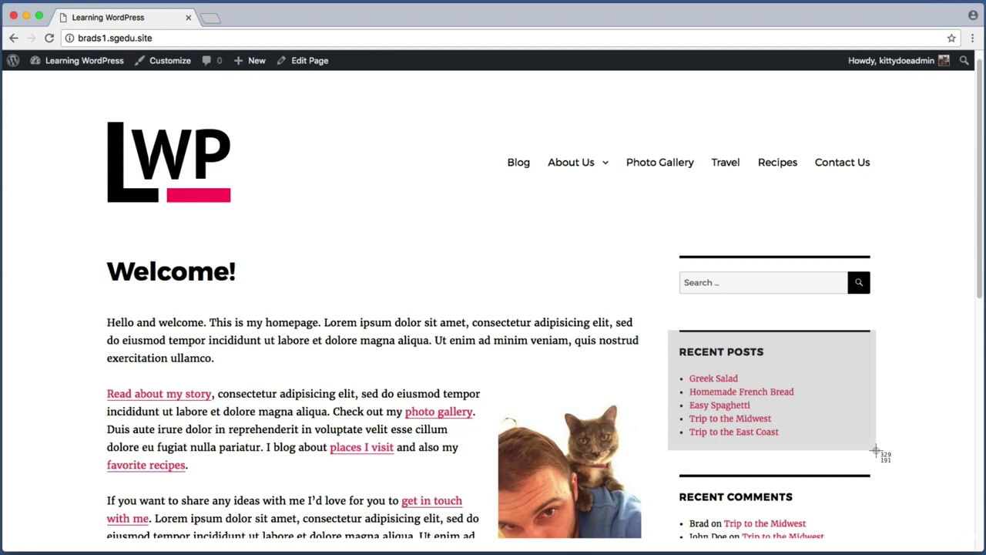
{"action": "left_click_drag", "start_coordinate": [876, 452], "coordinate": [883, 438]}
{"action": "scroll", "coordinate": [883, 439], "scroll_direction": "down", "scroll_amount": 10}
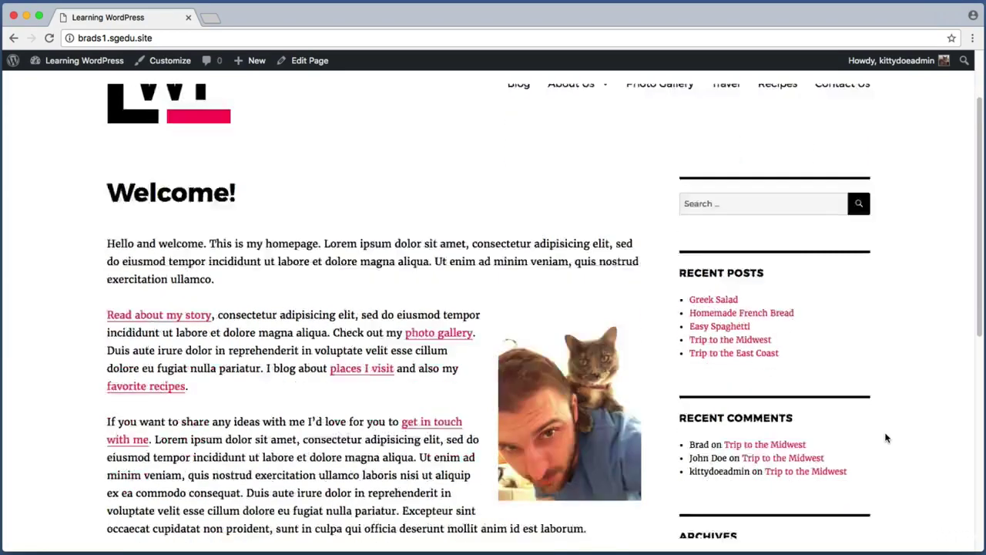
{"action": "left_click_drag", "start_coordinate": [658, 245], "coordinate": [887, 368]}
{"action": "key", "text": "super+shift+4"}
{"action": "left_click_drag", "start_coordinate": [650, 359], "coordinate": [872, 454]}
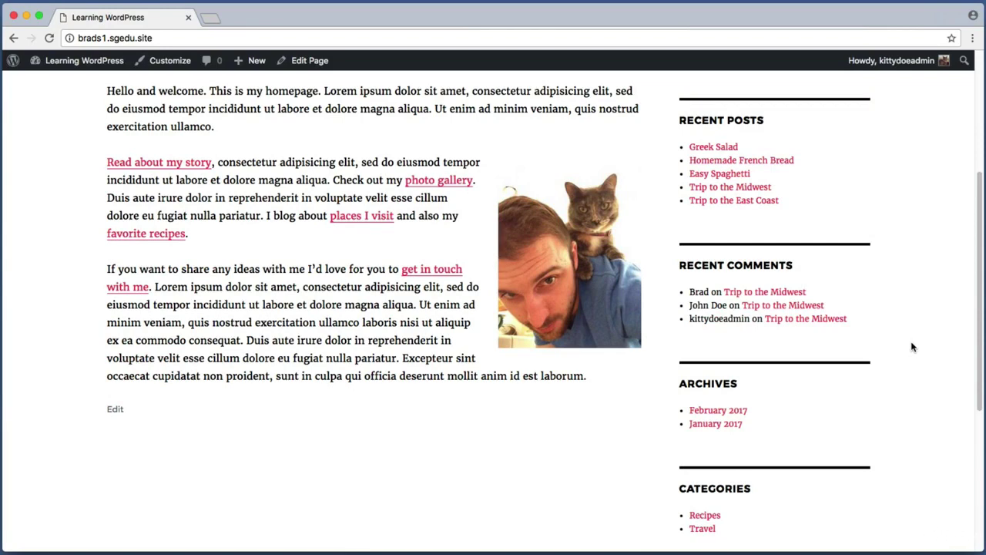
{"action": "scroll", "coordinate": [912, 347], "scroll_direction": "up", "scroll_amount": 5}
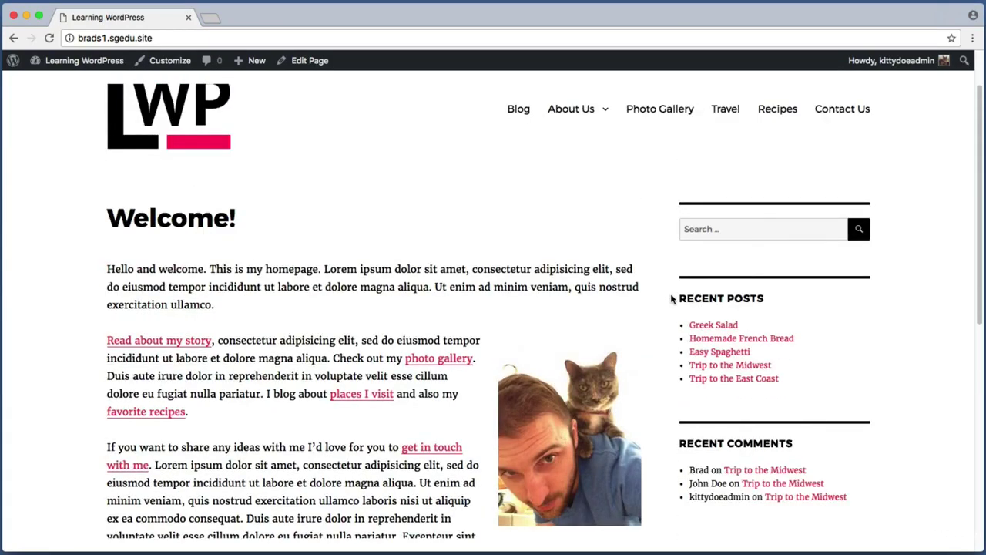
{"action": "key", "text": "super+shift+4"}
{"action": "left_click_drag", "start_coordinate": [669, 282], "coordinate": [875, 418]}
{"action": "key", "text": "super+shift+4"}
{"action": "left_click_drag", "start_coordinate": [664, 203], "coordinate": [894, 271]}
{"action": "key", "text": "super+shift+4"}
{"action": "left_click_drag", "start_coordinate": [670, 423], "coordinate": [877, 518]}
Go to the site's admin dashboard and open the Widgets management page.
{"action": "left_click", "coordinate": [81, 60]}
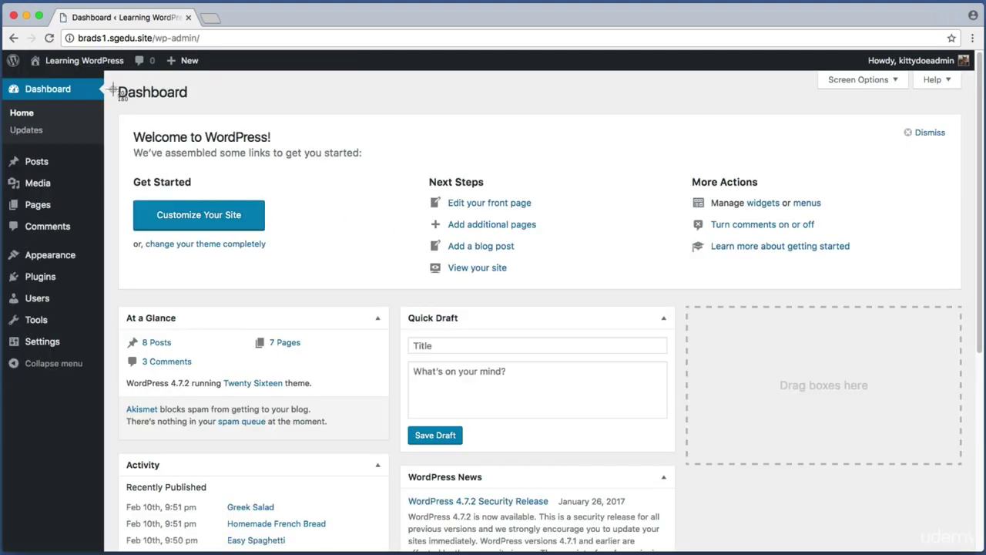
{"action": "left_click_drag", "start_coordinate": [113, 88], "coordinate": [1, 432]}
{"action": "mouse_move", "coordinate": [52, 256]}
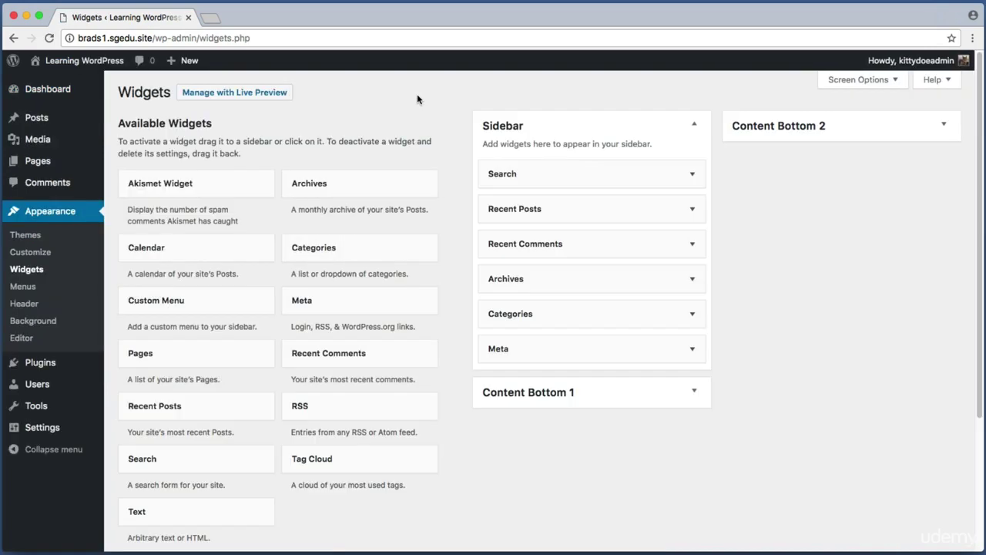
Examine the Sidebar widget area and the list of widgets it contains.
{"action": "key", "text": "super+shift+4"}
{"action": "left_click_drag", "start_coordinate": [456, 94], "coordinate": [720, 374]}
{"action": "key", "text": "super+shift+4"}
{"action": "left_click_drag", "start_coordinate": [478, 114], "coordinate": [539, 136]}
{"action": "key", "text": "super+shift+4"}
{"action": "left_click_drag", "start_coordinate": [469, 152], "coordinate": [718, 370]}
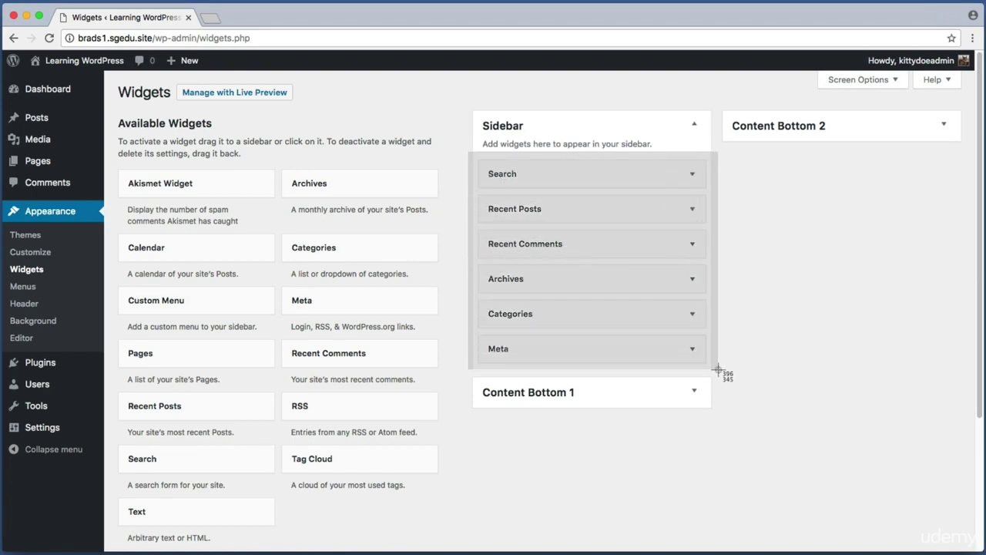
{"action": "left_click_drag", "start_coordinate": [718, 370], "coordinate": [718, 370]}
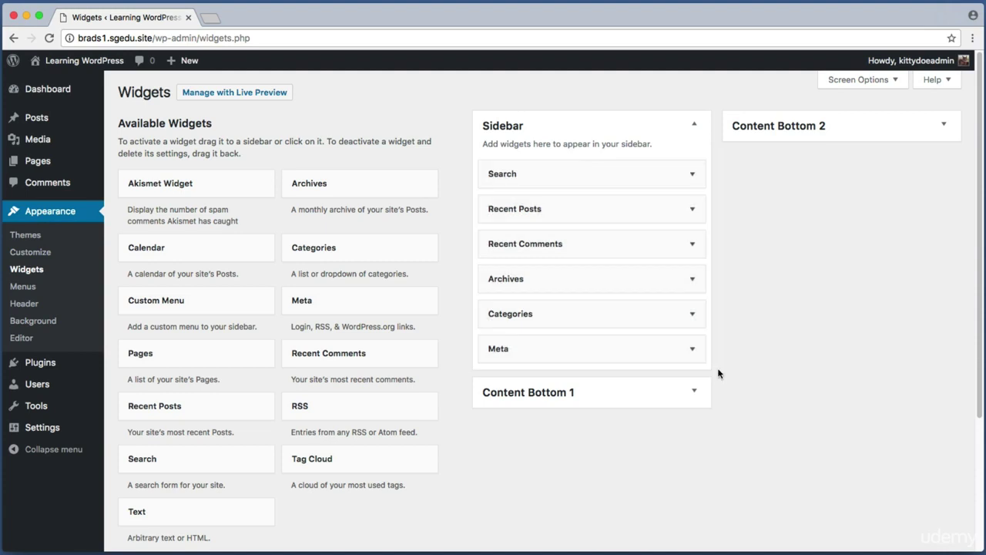
Open the live site in a second browser tab and examine the Search and Recent Posts sections in its sidebar.
{"action": "left_click", "coordinate": [94, 61], "text": "super"}
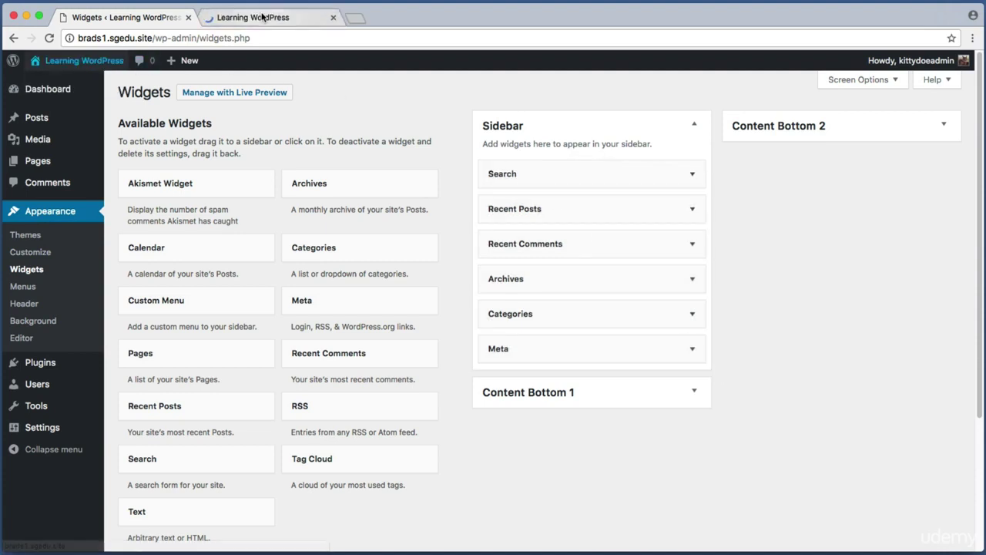
{"action": "left_click", "coordinate": [273, 16]}
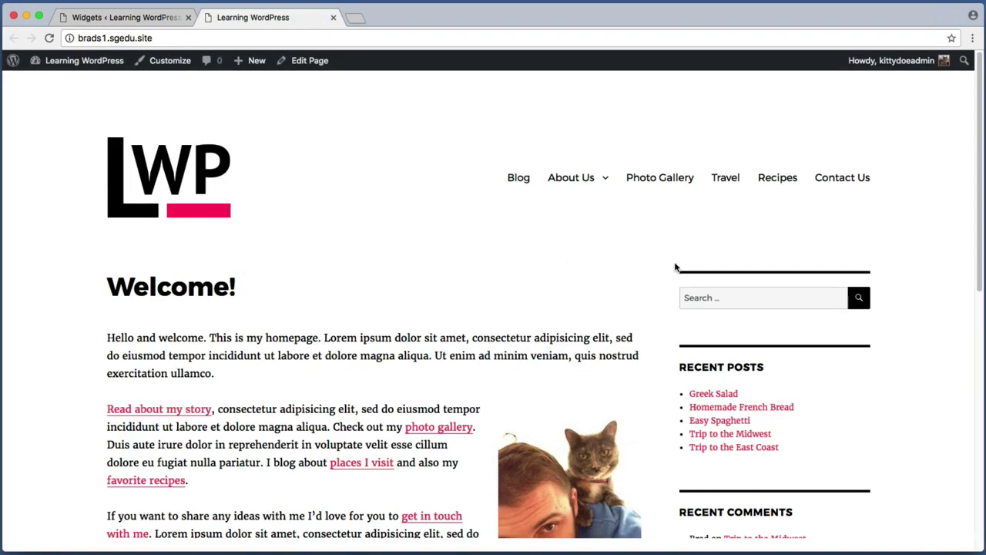
{"action": "key", "text": "super+shift+4"}
{"action": "left_click_drag", "start_coordinate": [673, 255], "coordinate": [877, 346]}
{"action": "key", "text": "super+shift+4"}
{"action": "left_click_drag", "start_coordinate": [675, 347], "coordinate": [882, 479]}
{"action": "key", "text": "super+shift+4"}
{"action": "left_click_drag", "start_coordinate": [671, 346], "coordinate": [884, 475]}
On the Widgets page, move the Recent Posts widget above Search in the Sidebar area.
{"action": "left_click", "coordinate": [145, 18]}
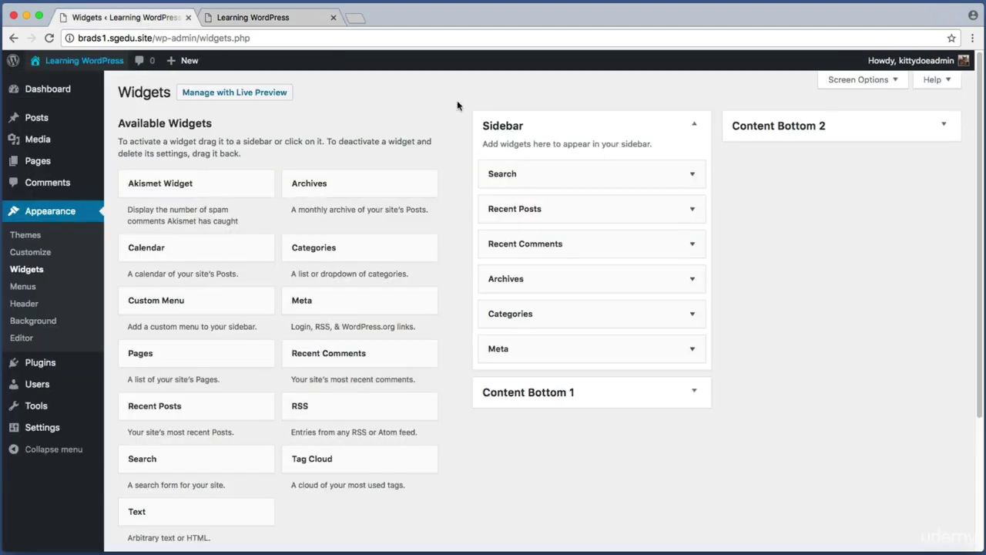
{"action": "key", "text": "super+shift+4"}
{"action": "left_click_drag", "start_coordinate": [458, 106], "coordinate": [751, 248]}
{"action": "left_click_drag", "start_coordinate": [579, 210], "coordinate": [568, 167]}
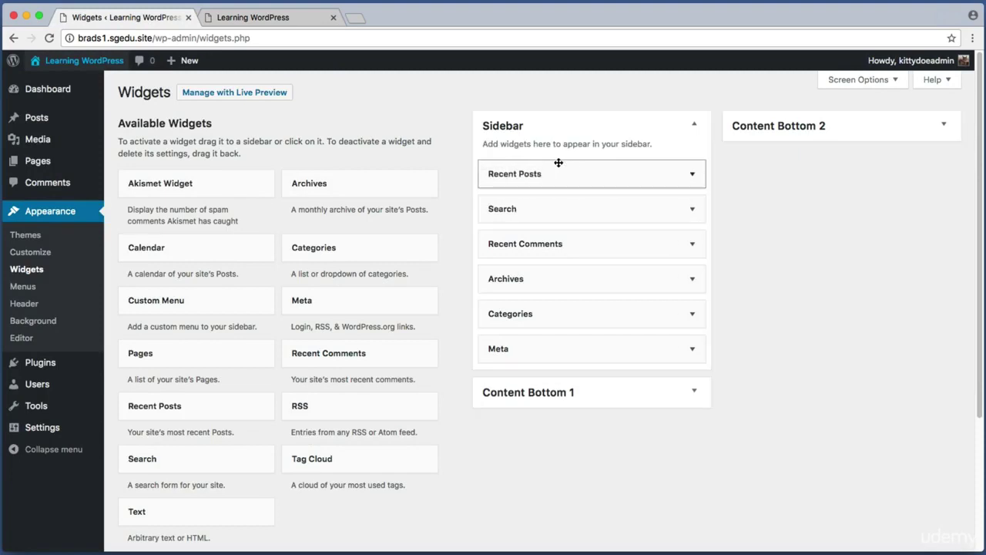
Reload the live homepage and check the order of its sidebar sections, including Recent Comments.
{"action": "left_click", "coordinate": [298, 23]}
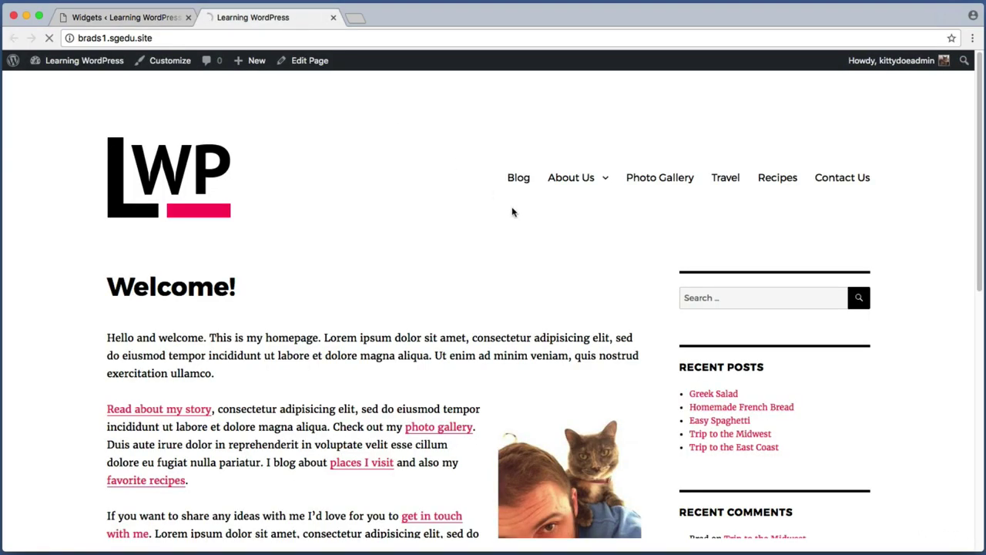
{"action": "key", "text": "super+shift+4"}
{"action": "left_click_drag", "start_coordinate": [665, 251], "coordinate": [906, 507]}
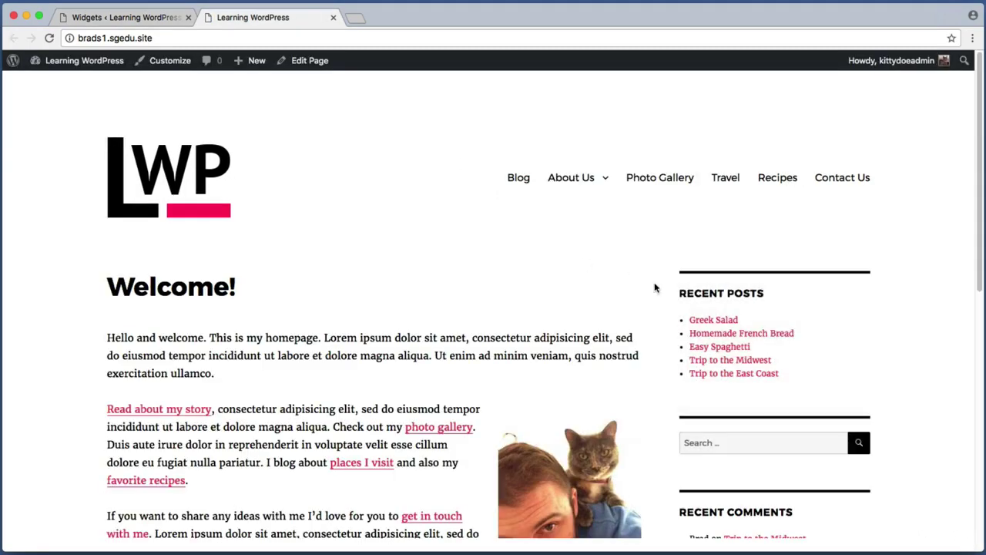
{"action": "scroll", "coordinate": [655, 287], "scroll_direction": "down", "scroll_amount": 4}
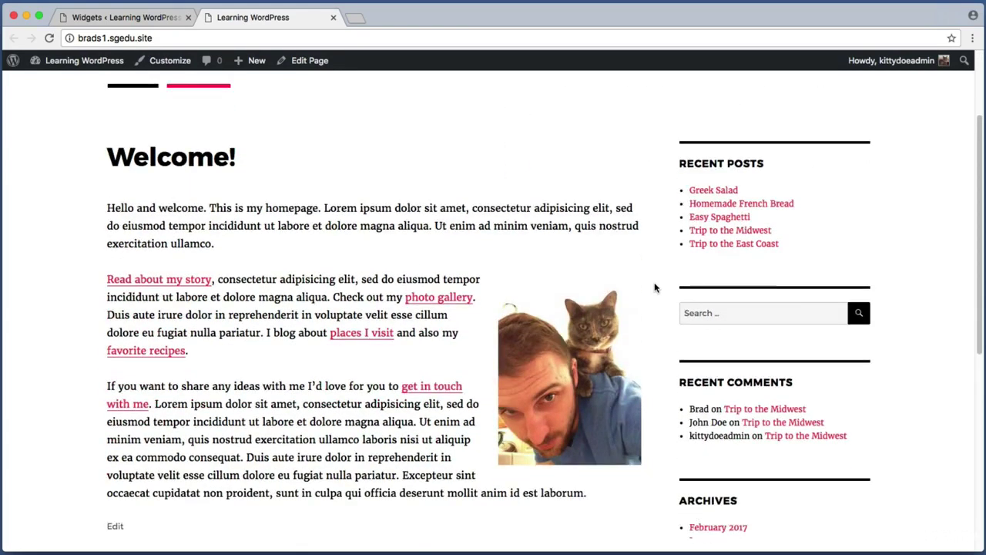
{"action": "key", "text": "super+shift+4"}
{"action": "left_click_drag", "start_coordinate": [678, 371], "coordinate": [868, 466]}
On the Widgets page, delete the Recent Comments widget from the Sidebar area.
{"action": "left_click", "coordinate": [132, 19]}
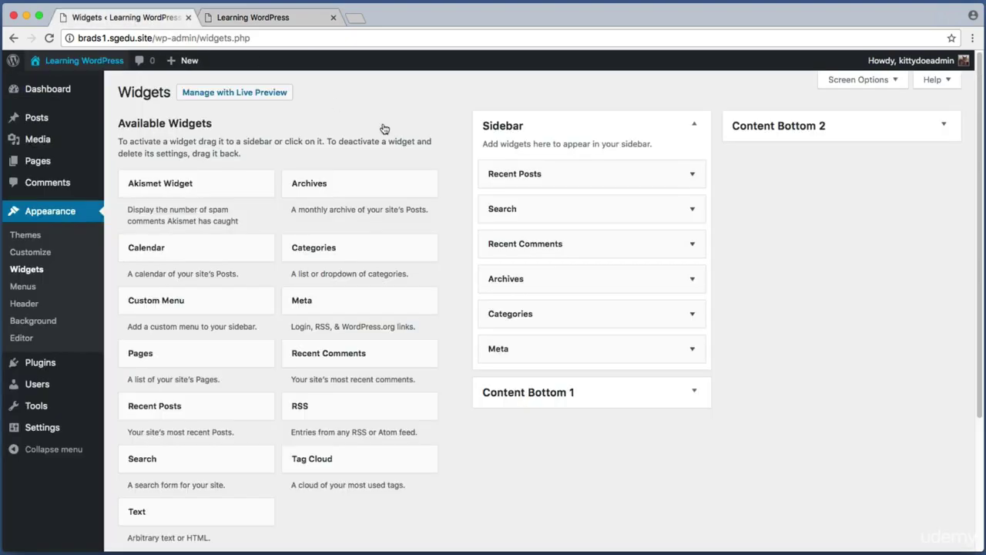
{"action": "key", "text": "super+shift+4"}
{"action": "left_click_drag", "start_coordinate": [463, 102], "coordinate": [780, 424]}
{"action": "key", "text": "super+shift+4"}
{"action": "left_click_drag", "start_coordinate": [465, 225], "coordinate": [747, 275]}
{"action": "left_click", "coordinate": [692, 247]}
{"action": "key", "text": "super+shift+4"}
{"action": "left_click_drag", "start_coordinate": [470, 254], "coordinate": [714, 365]}
{"action": "key", "text": "super+shift+4"}
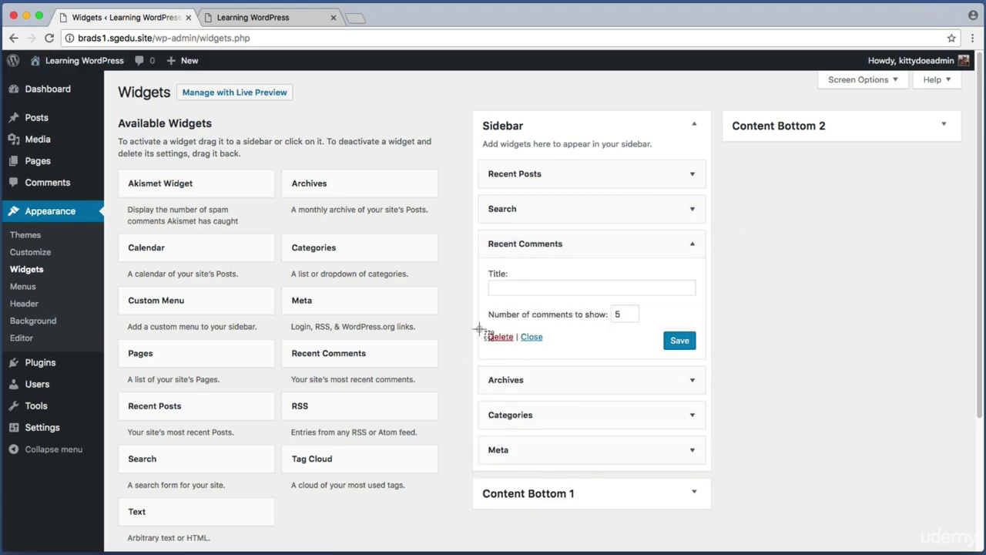
{"action": "left_click_drag", "start_coordinate": [480, 328], "coordinate": [512, 347]}
{"action": "left_click", "coordinate": [500, 338]}
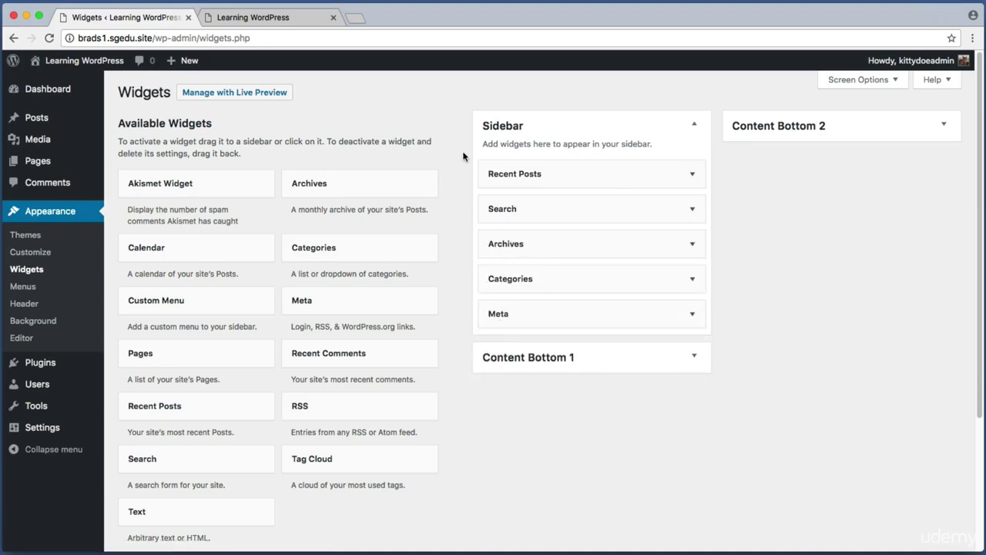
Reload the live homepage and check the sidebar section below the search box and the Recent Posts heading.
{"action": "left_click", "coordinate": [305, 21]}
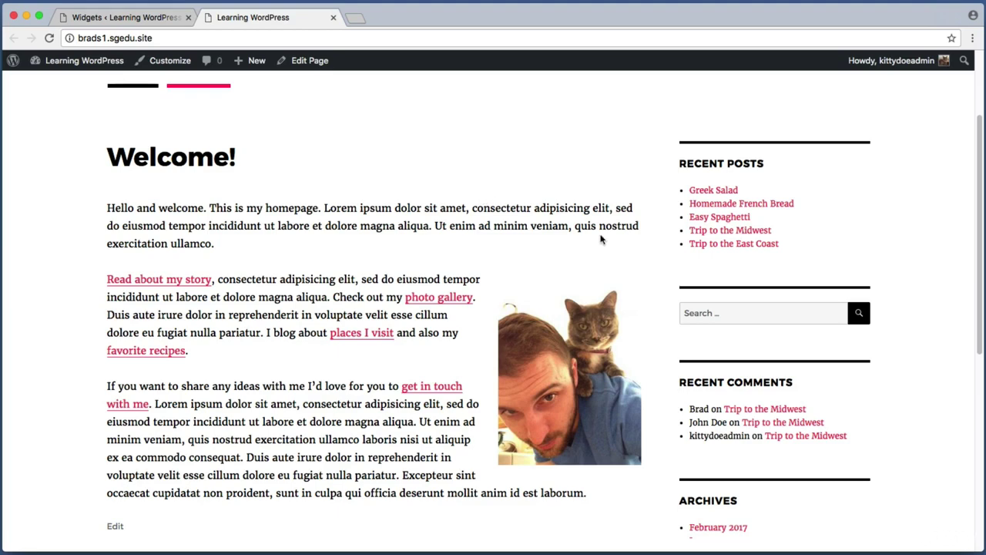
{"action": "key", "text": "super+shift+4"}
{"action": "left_click_drag", "start_coordinate": [670, 369], "coordinate": [897, 470]}
{"action": "key", "text": "super+r"}
{"action": "key", "text": "super+shift+4"}
{"action": "left_click_drag", "start_coordinate": [653, 299], "coordinate": [951, 415]}
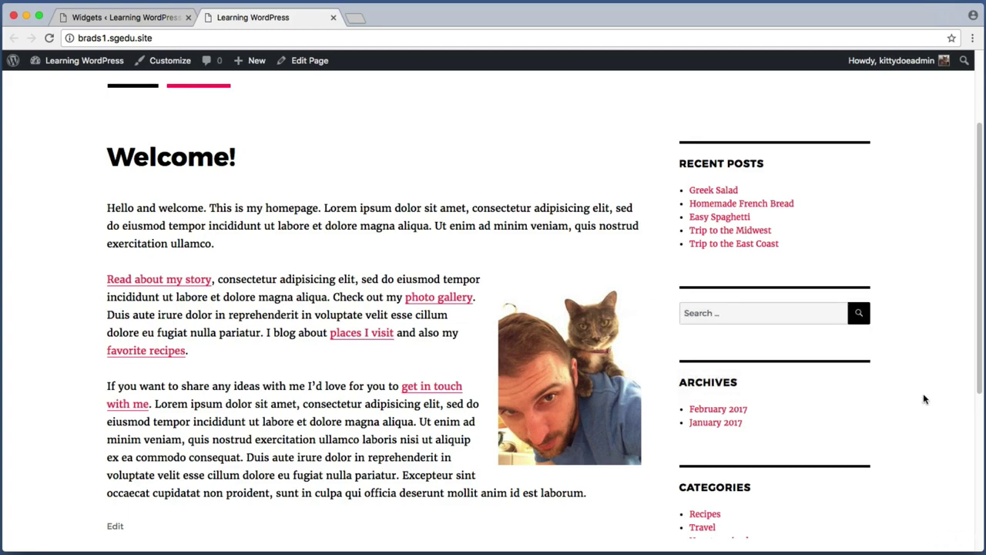
{"action": "key", "text": "super+shift+4"}
{"action": "left_click_drag", "start_coordinate": [664, 147], "coordinate": [863, 264]}
{"action": "key", "text": "super+shift+4"}
{"action": "left_click_drag", "start_coordinate": [673, 150], "coordinate": [789, 180]}
Set the Recent Posts widget's title to "Latest Entries", save it and check the heading on the live homepage.
{"action": "left_click", "coordinate": [128, 18]}
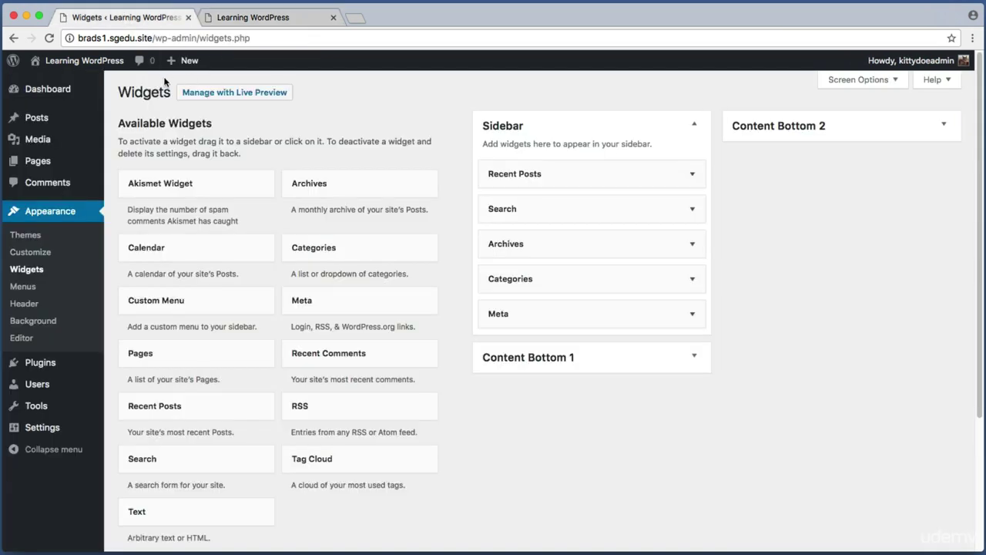
{"action": "key", "text": "super+shift+4"}
{"action": "left_click_drag", "start_coordinate": [464, 151], "coordinate": [718, 191]}
{"action": "left_click", "coordinate": [667, 174]}
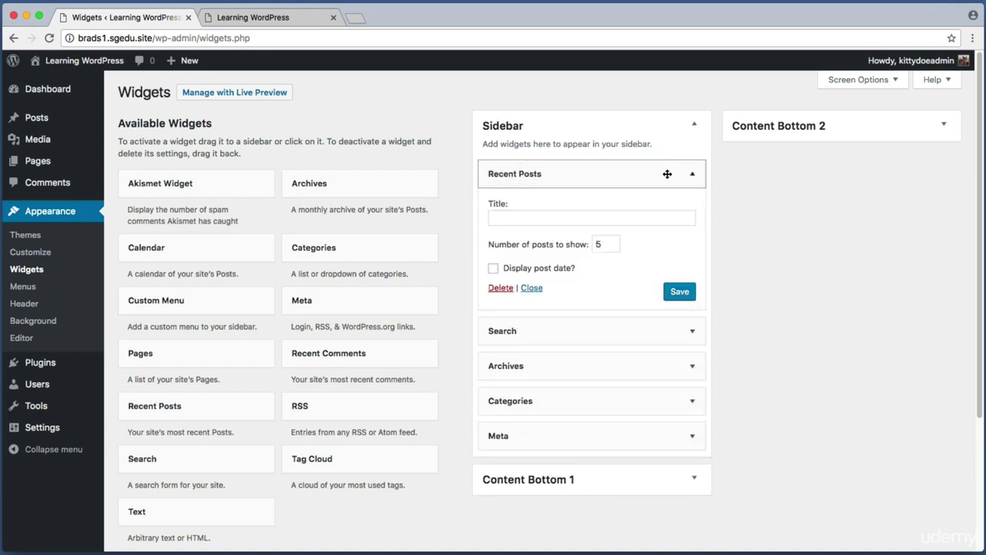
{"action": "key", "text": "super+shift+4"}
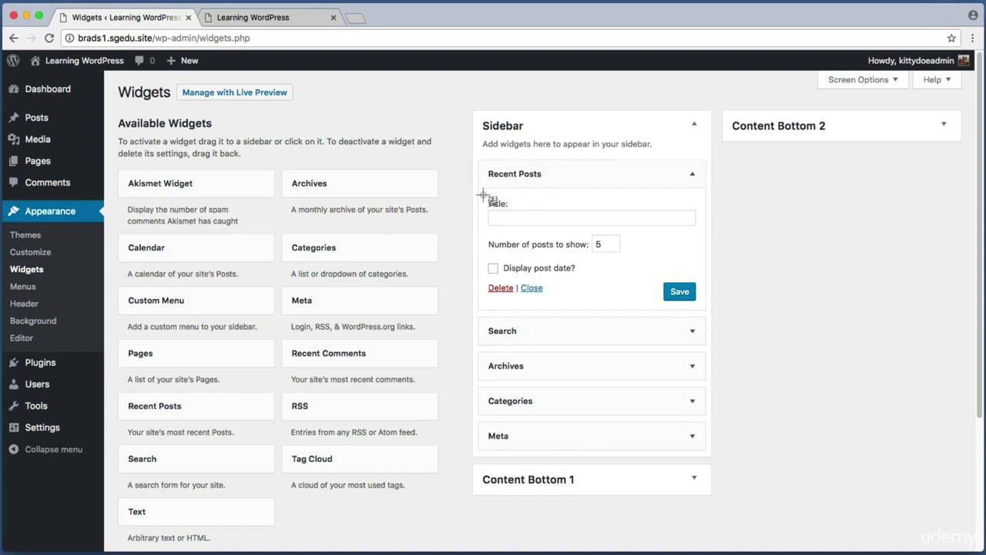
{"action": "left_click_drag", "start_coordinate": [484, 194], "coordinate": [701, 232]}
{"action": "left_click", "coordinate": [664, 219]}
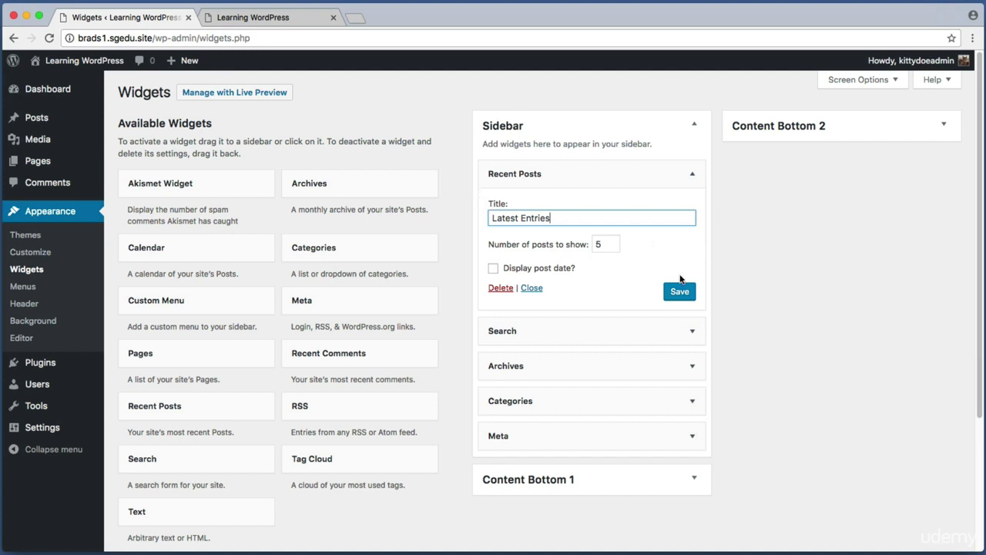
{"action": "key", "text": "super+shift+4"}
{"action": "left_click_drag", "start_coordinate": [660, 273], "coordinate": [727, 310]}
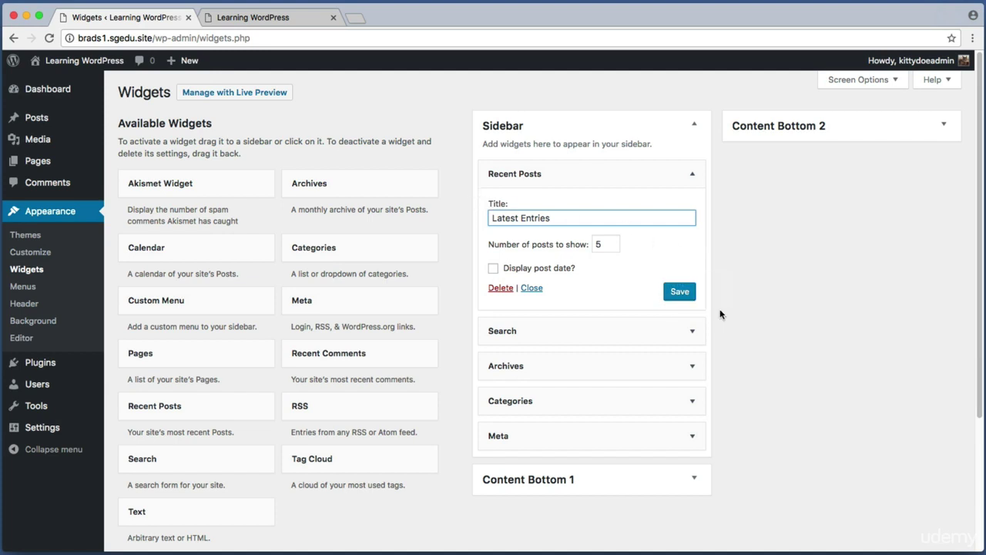
{"action": "left_click", "coordinate": [680, 291]}
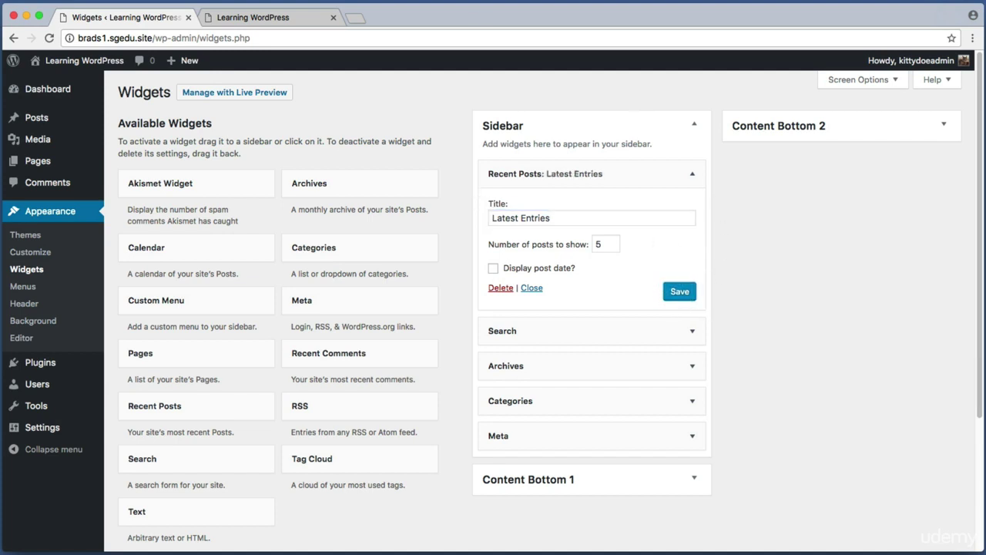
{"action": "left_click", "coordinate": [275, 17]}
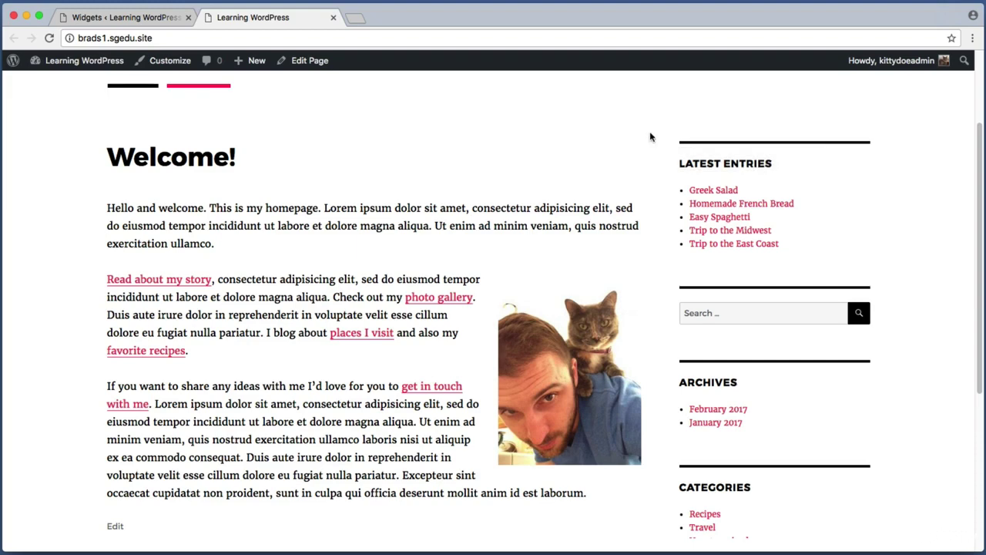
Return to the Widgets page and examine the Available Widgets list and the Sidebar area.
{"action": "left_click", "coordinate": [150, 18]}
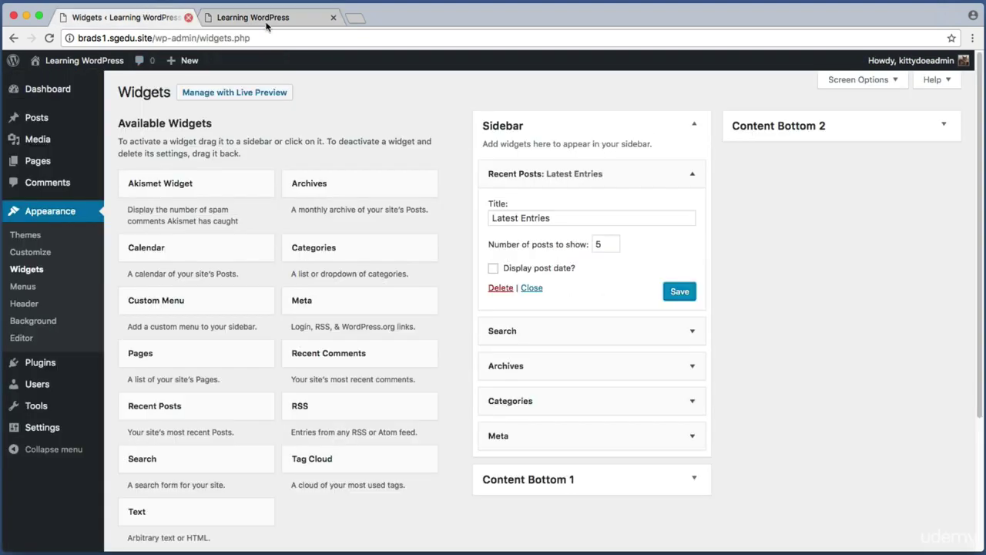
{"action": "key", "text": "super+shift+4"}
{"action": "left_click_drag", "start_coordinate": [460, 99], "coordinate": [105, 517]}
{"action": "left_click_drag", "start_coordinate": [114, 114], "coordinate": [262, 139]}
{"action": "key", "text": "super+shift+4"}
{"action": "left_click_drag", "start_coordinate": [112, 141], "coordinate": [451, 538]}
{"action": "key", "text": "super+shift+4"}
{"action": "left_click_drag", "start_coordinate": [458, 96], "coordinate": [728, 449]}
{"action": "key", "text": "super+shift+4"}
Add the Calendar widget to the Sidebar area and place it above Recent Posts.
{"action": "left_click_drag", "start_coordinate": [112, 222], "coordinate": [279, 270]}
{"action": "left_click_drag", "start_coordinate": [194, 247], "coordinate": [573, 328]}
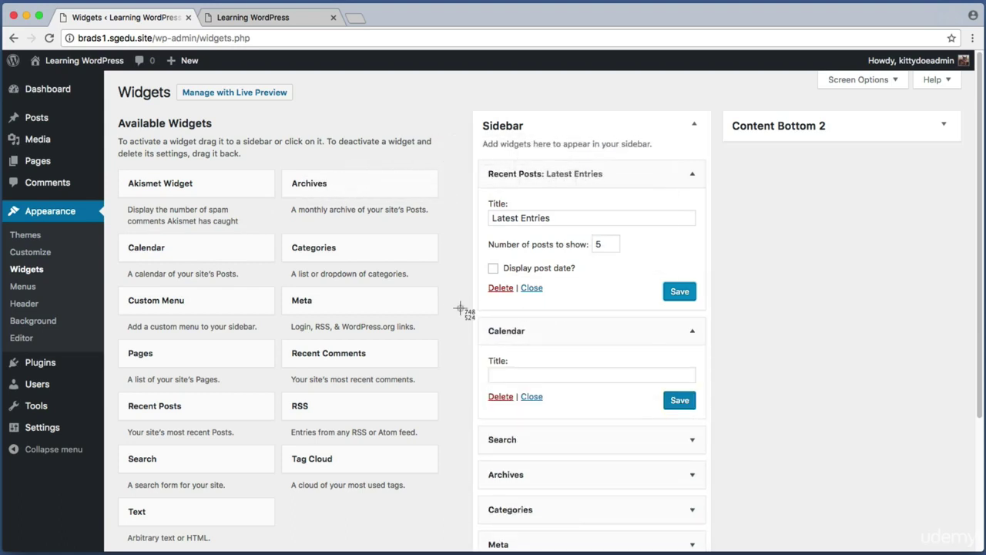
{"action": "left_click_drag", "start_coordinate": [459, 308], "coordinate": [798, 431]}
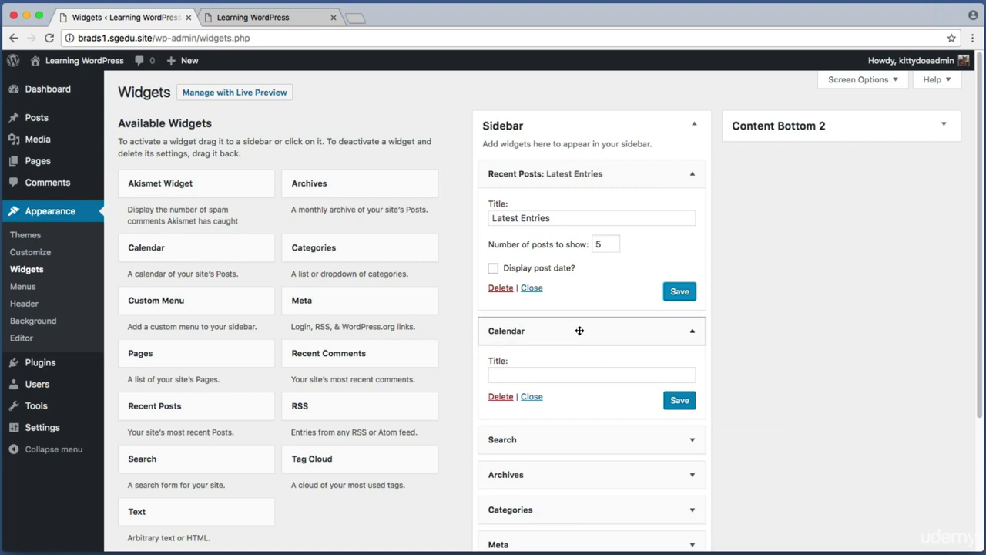
{"action": "left_click_drag", "start_coordinate": [577, 330], "coordinate": [576, 164]}
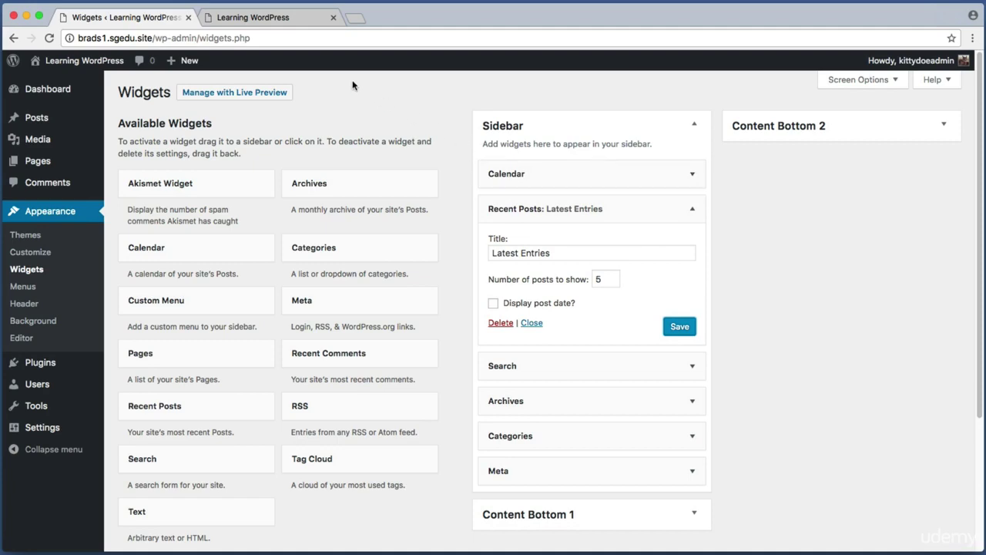
Reload the live homepage and check the calendar in its sidebar.
{"action": "left_click", "coordinate": [306, 17]}
{"action": "key", "text": "super+r"}
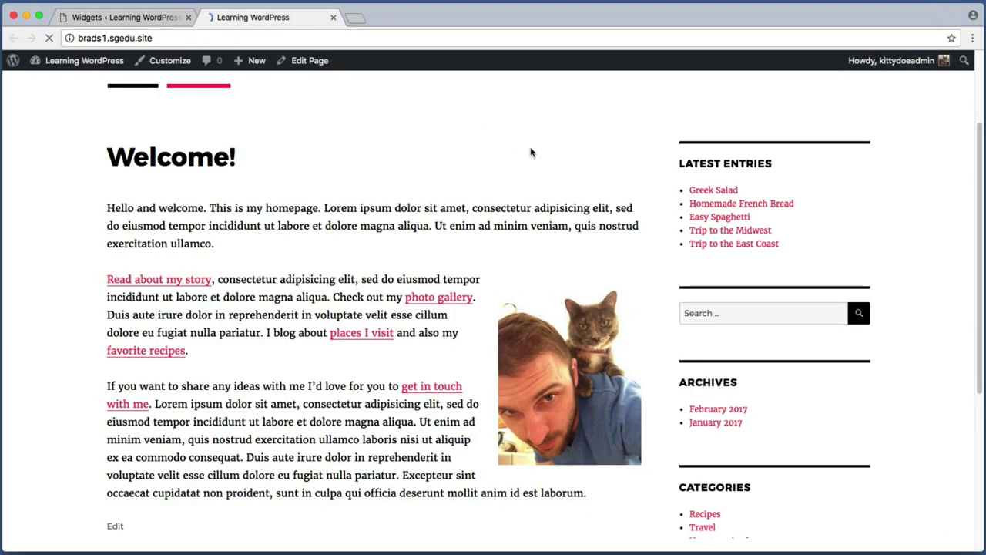
{"action": "scroll", "coordinate": [563, 186], "scroll_direction": "up", "scroll_amount": 3}
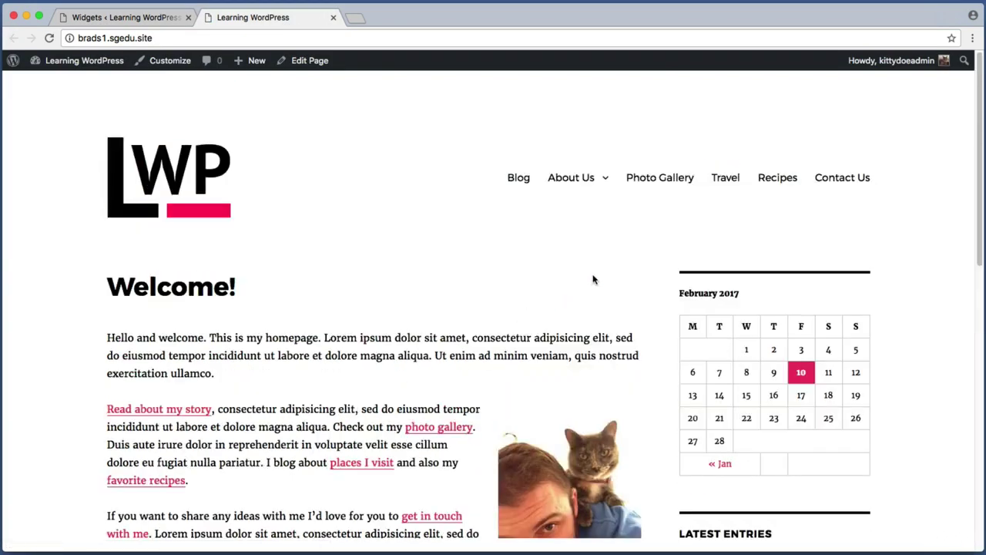
Open the archive of posts for February 10 from the calendar in the live homepage's sidebar.
{"action": "scroll", "coordinate": [592, 279], "scroll_direction": "down", "scroll_amount": 1}
{"action": "key", "text": "super+shift+4"}
{"action": "left_click_drag", "start_coordinate": [668, 237], "coordinate": [890, 480]}
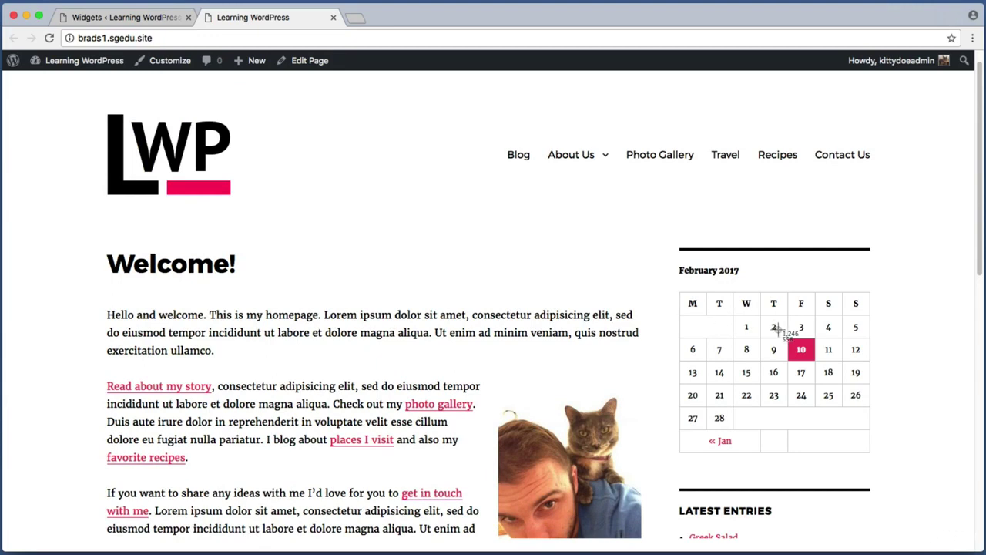
{"action": "left_click_drag", "start_coordinate": [777, 330], "coordinate": [827, 372]}
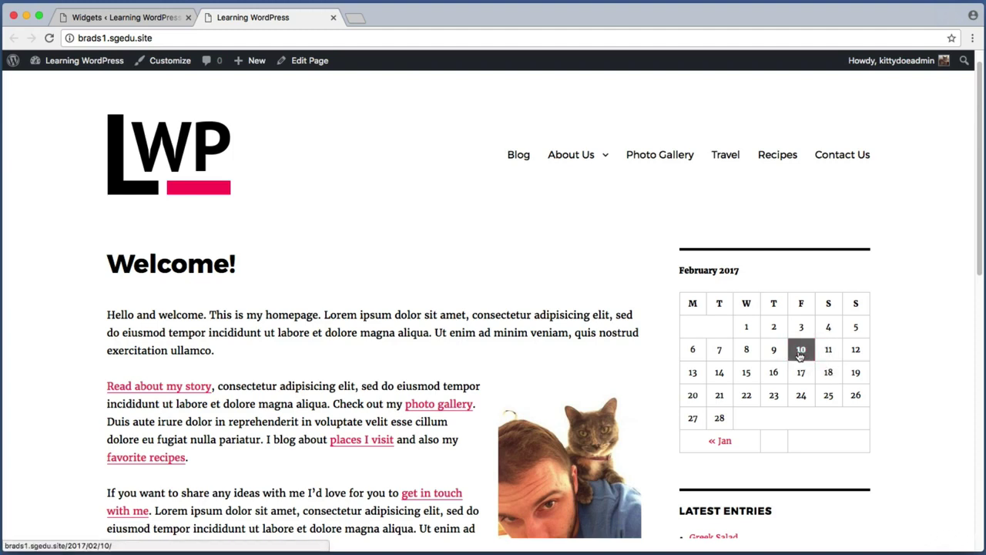
{"action": "left_click", "coordinate": [799, 353]}
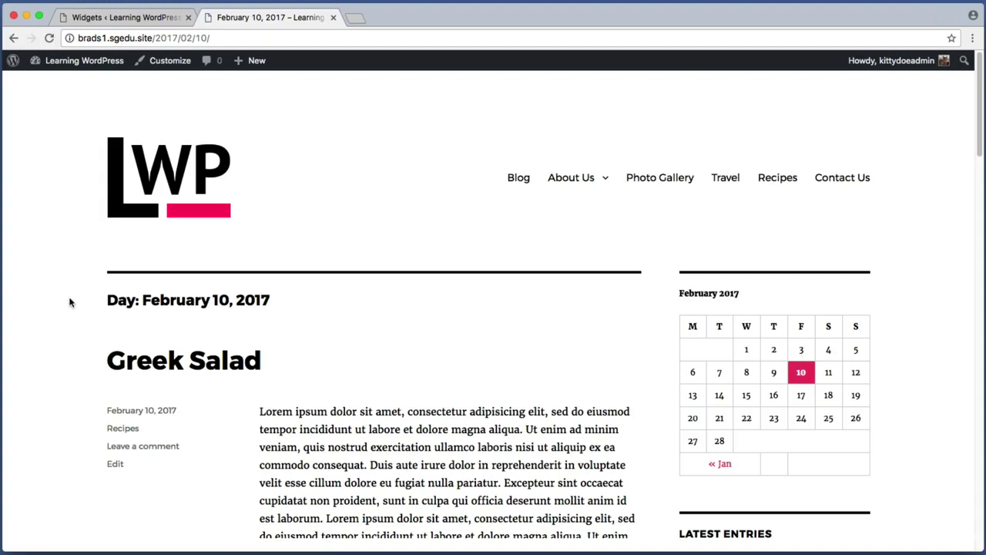
Examine the posts in the February 10, 2017 archive and the calendar in its sidebar.
{"action": "key", "text": "super+shift+4"}
{"action": "left_click_drag", "start_coordinate": [100, 285], "coordinate": [315, 323]}
{"action": "scroll", "coordinate": [96, 290], "scroll_direction": "down", "scroll_amount": 2}
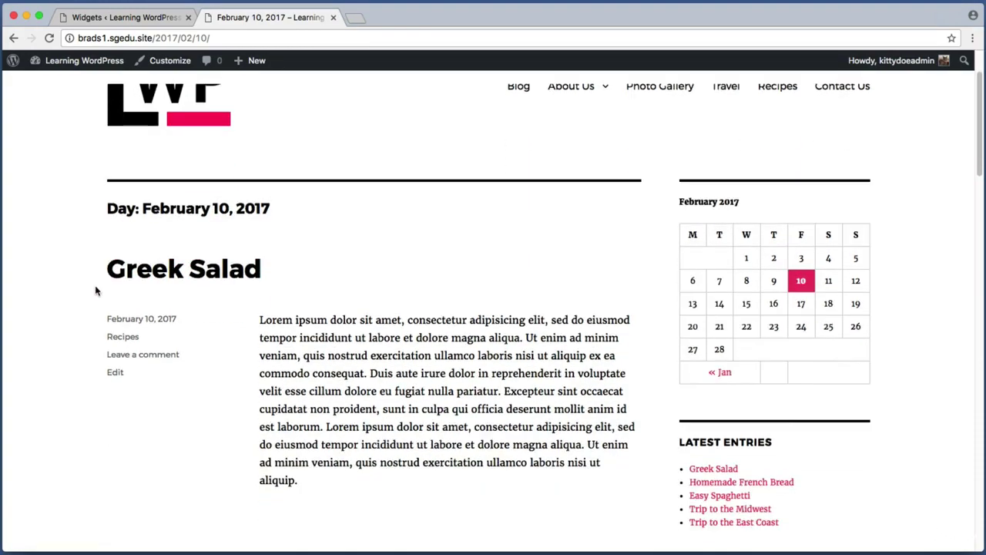
{"action": "key", "text": "super+shift+4"}
{"action": "left_click_drag", "start_coordinate": [97, 242], "coordinate": [359, 299]}
{"action": "scroll", "coordinate": [359, 300], "scroll_direction": "down", "scroll_amount": 5}
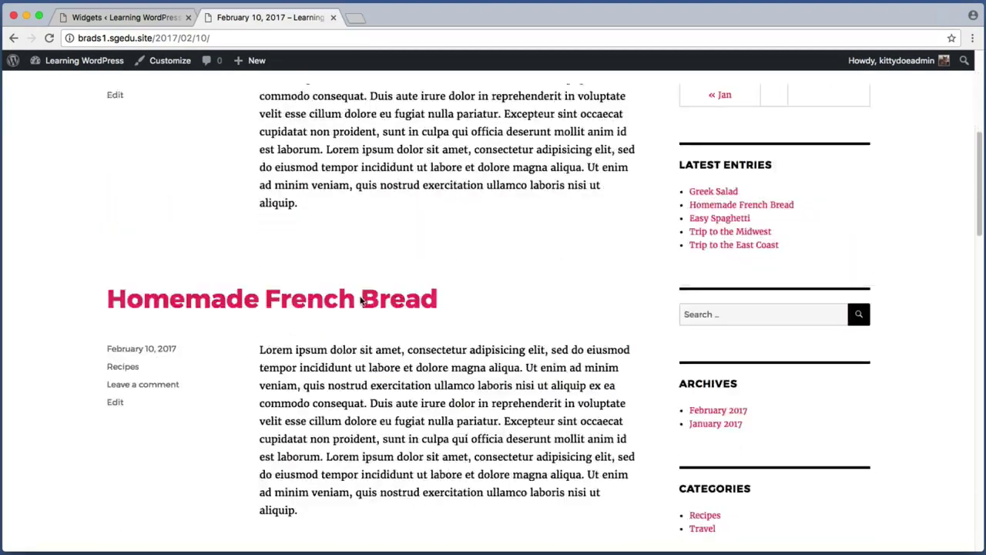
{"action": "key", "text": "super+shift+4"}
{"action": "left_click_drag", "start_coordinate": [80, 274], "coordinate": [586, 340]}
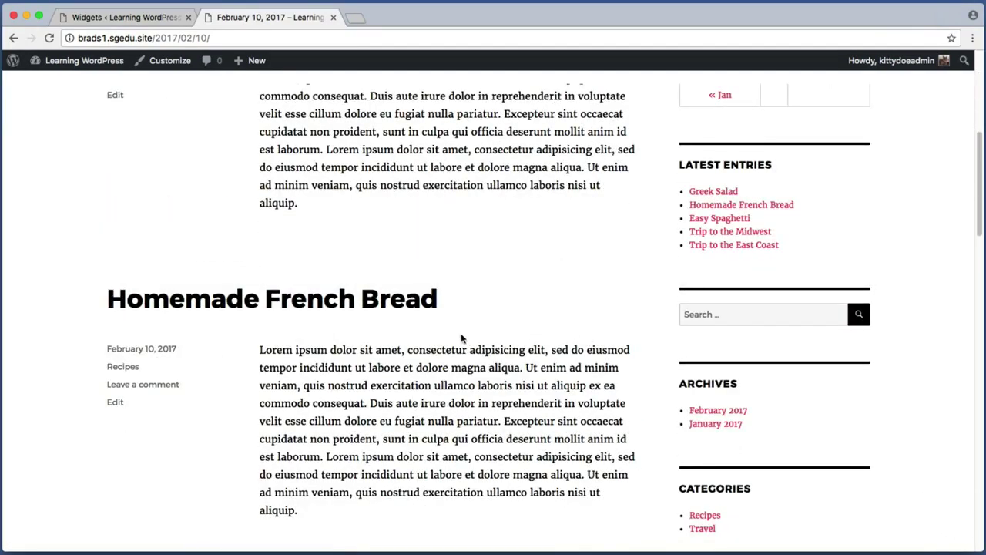
{"action": "scroll", "coordinate": [460, 335], "scroll_direction": "up", "scroll_amount": 5}
{"action": "key", "text": "super+shift+4"}
{"action": "left_click_drag", "start_coordinate": [670, 213], "coordinate": [913, 424]}
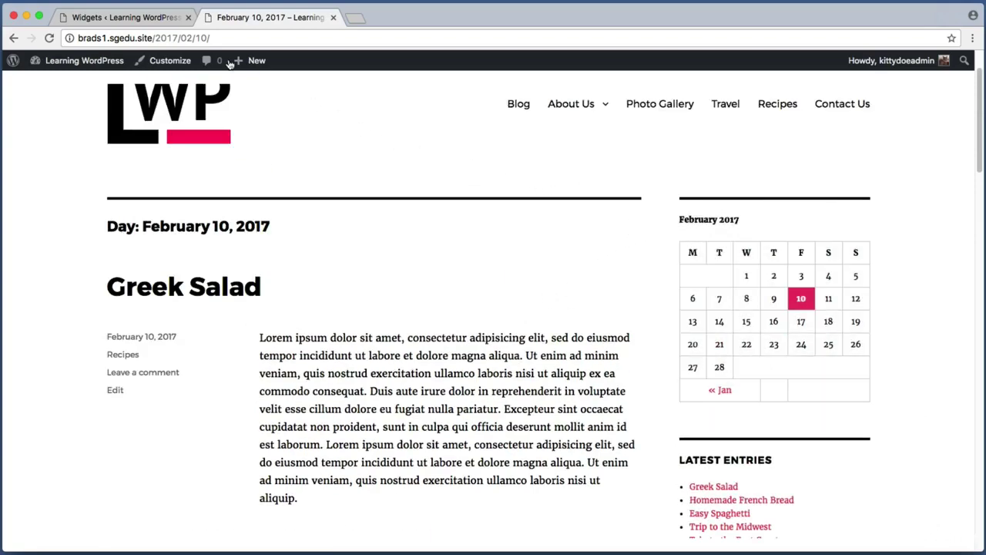
Return to the Widgets page and compare the Available Widgets list with the Sidebar area.
{"action": "left_click", "coordinate": [127, 17]}
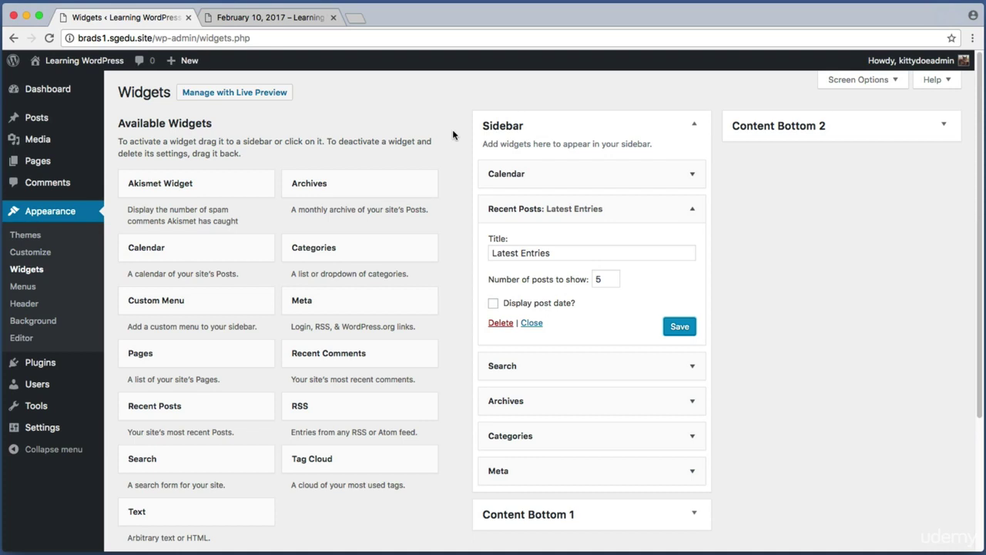
{"action": "key", "text": "super+shift+4"}
{"action": "left_click_drag", "start_coordinate": [454, 110], "coordinate": [110, 534]}
{"action": "key", "text": "super+shift+4"}
{"action": "left_click_drag", "start_coordinate": [460, 88], "coordinate": [719, 491]}
{"action": "key", "text": "super+shift+4"}
{"action": "left_click_drag", "start_coordinate": [109, 165], "coordinate": [420, 530]}
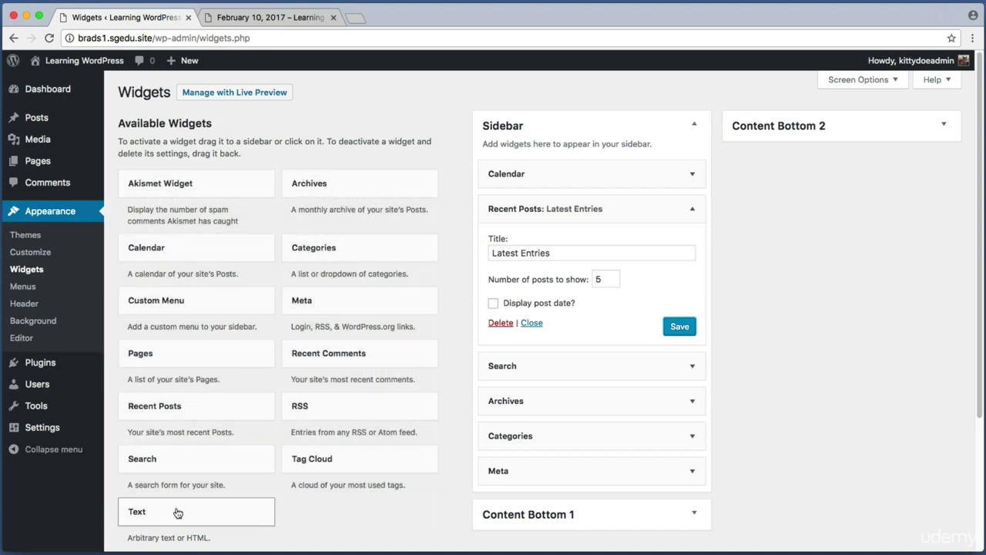
Add a Text widget to the Sidebar area, placing it above the Calendar widget.
{"action": "key", "text": "super+shift+4"}
{"action": "left_click_drag", "start_coordinate": [112, 493], "coordinate": [297, 535]}
{"action": "left_click_drag", "start_coordinate": [173, 518], "coordinate": [529, 170]}
{"action": "key", "text": "super+shift+4"}
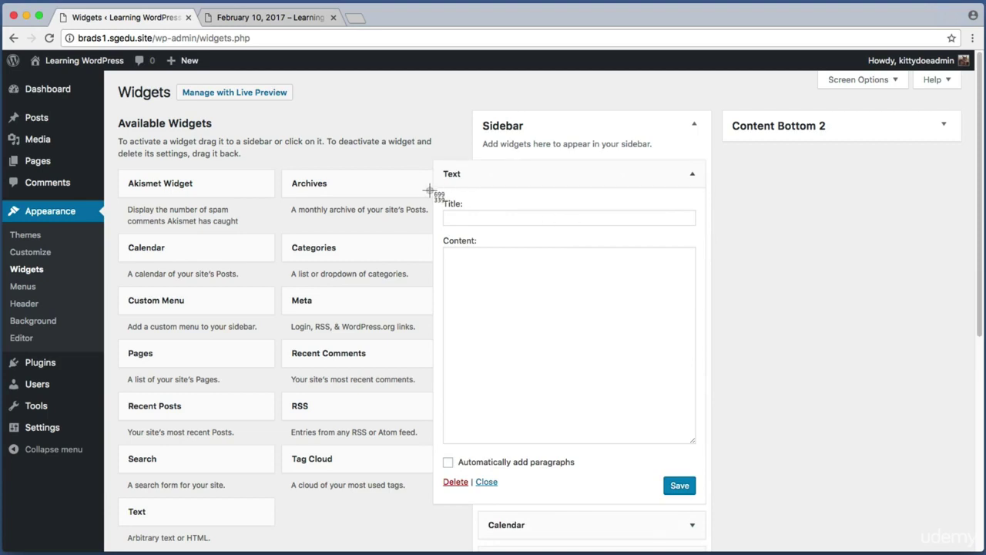
{"action": "left_click_drag", "start_coordinate": [429, 189], "coordinate": [677, 315]}
Title the Text widget "Hello World", enter "This is a bit of sample text. Thanks for reading." as its content and save it.
{"action": "left_click", "coordinate": [528, 211]}
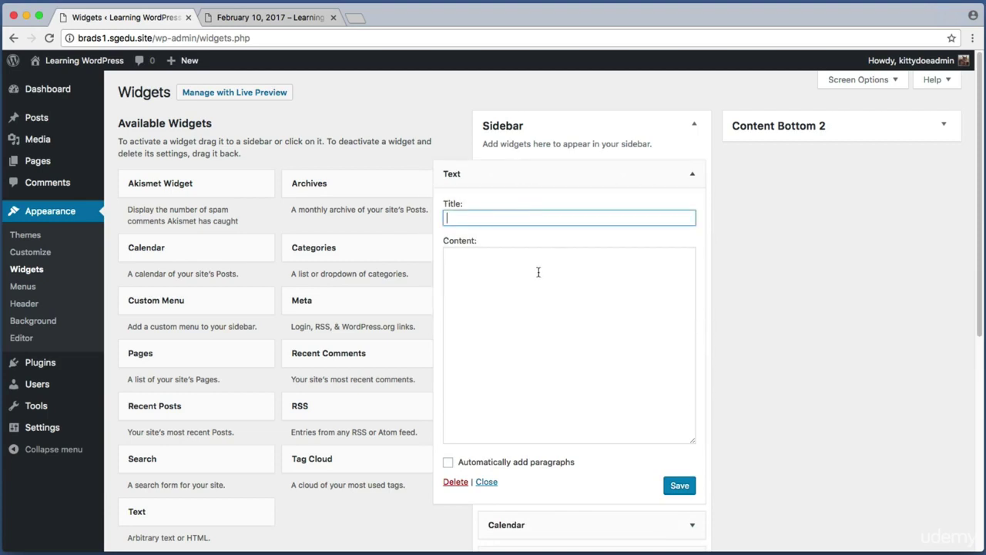
{"action": "left_click", "coordinate": [539, 272]}
{"action": "left_click", "coordinate": [535, 223]}
{"action": "key", "text": "super+shift+4"}
{"action": "left_click_drag", "start_coordinate": [433, 162], "coordinate": [512, 187]}
{"action": "left_click", "coordinate": [530, 292]}
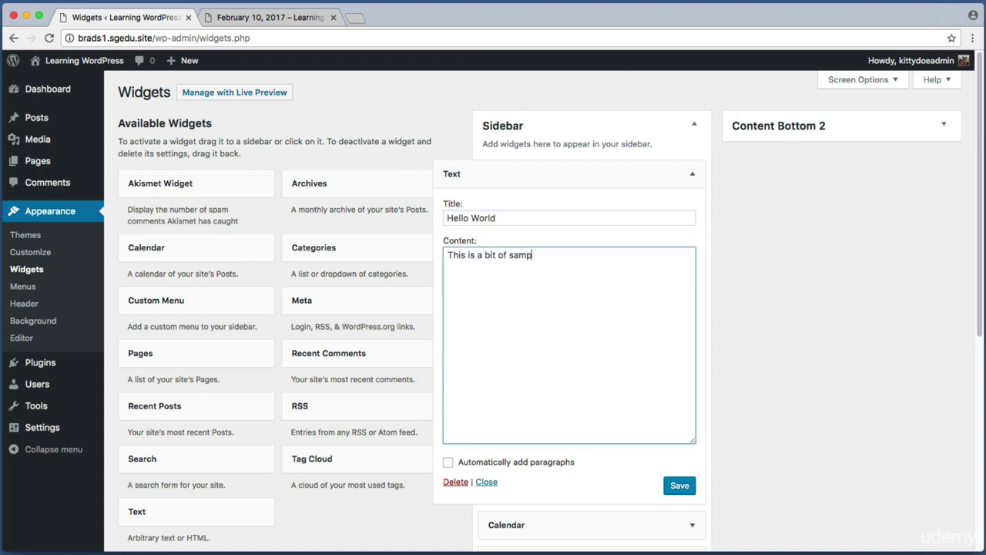
{"action": "type", "text": "Thanks for reading."}
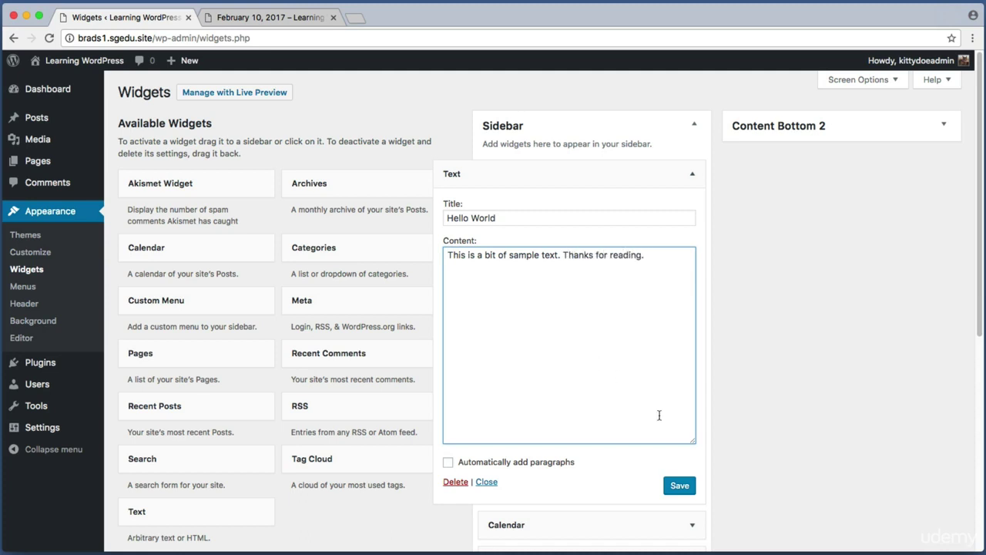
{"action": "key", "text": "super+shift+4"}
{"action": "left_click_drag", "start_coordinate": [645, 467], "coordinate": [708, 501]}
{"action": "left_click", "coordinate": [679, 485]}
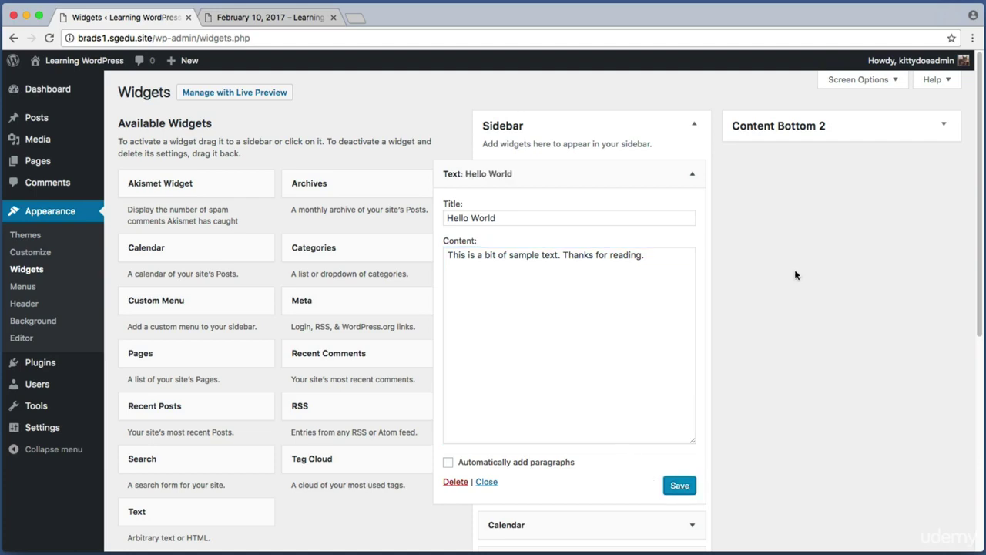
Reload the live February 10 archive page and check the Hello World text widget in its sidebar.
{"action": "left_click", "coordinate": [275, 23]}
{"action": "key", "text": "super+r"}
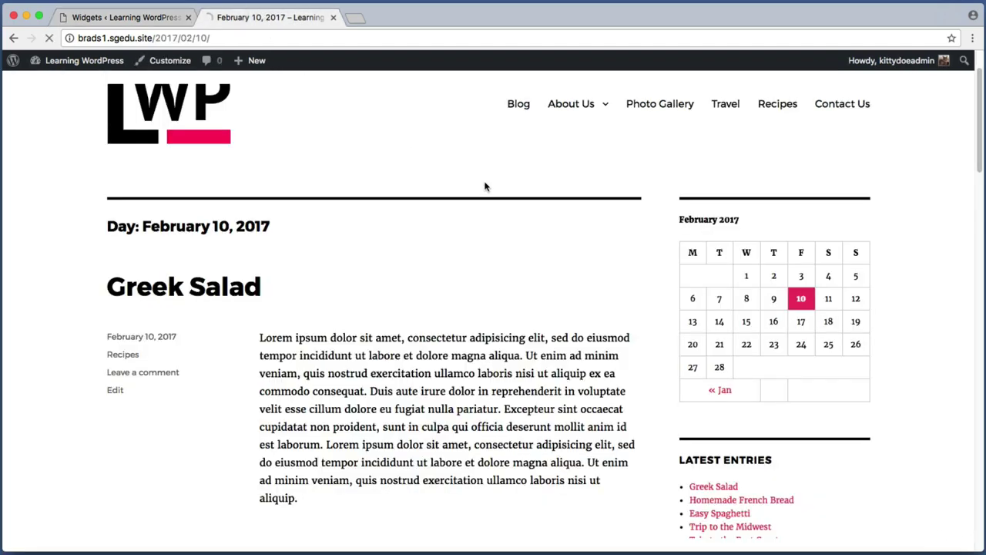
{"action": "key", "text": "super+shift+4"}
{"action": "left_click_drag", "start_coordinate": [658, 181], "coordinate": [895, 288]}
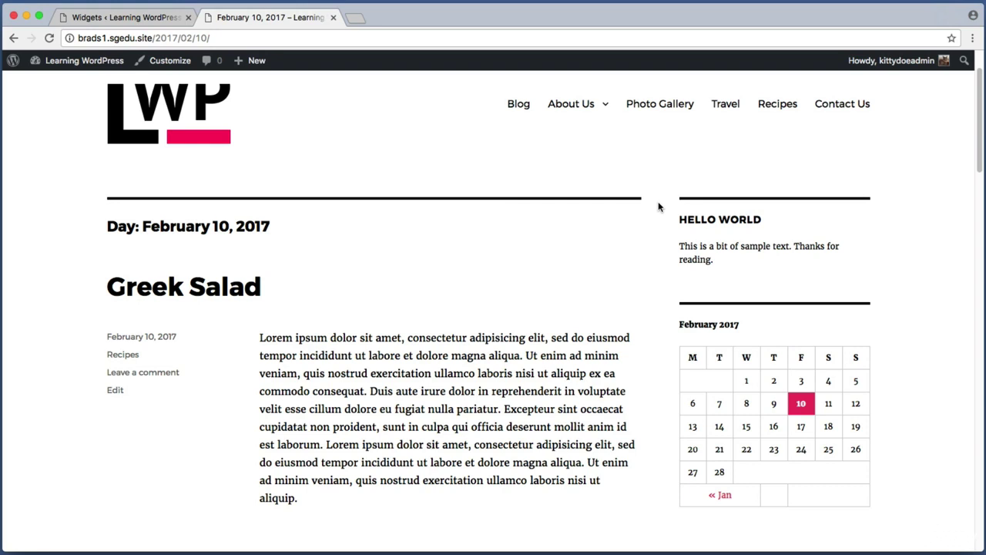
{"action": "key", "text": "super+shift+4"}
{"action": "left_click_drag", "start_coordinate": [665, 175], "coordinate": [899, 528]}
Return to the Widgets page and examine the Sidebar, Content Bottom 1 and Content Bottom 2 areas.
{"action": "left_click", "coordinate": [143, 23]}
{"action": "key", "text": "super+shift+4"}
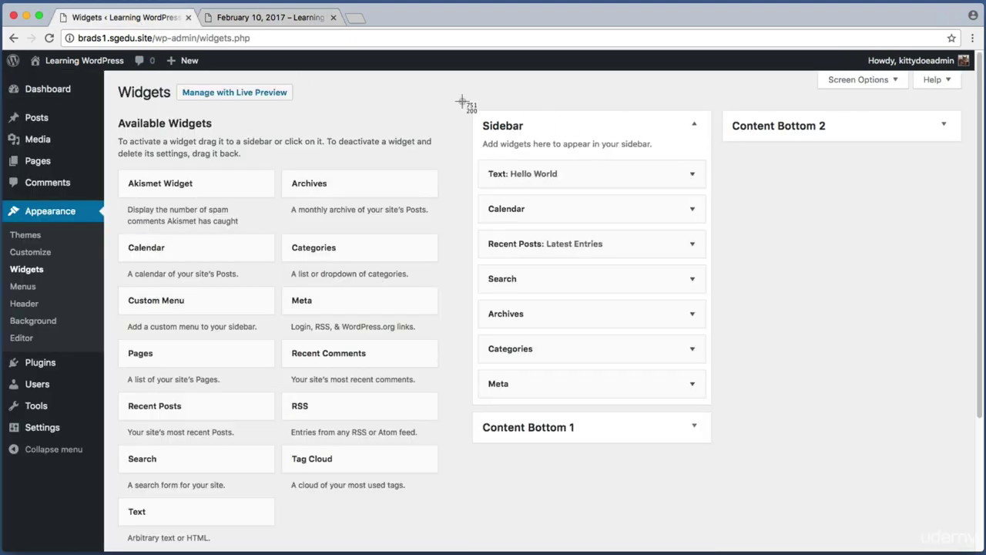
{"action": "left_click_drag", "start_coordinate": [465, 101], "coordinate": [715, 410]}
{"action": "key", "text": "super+shift+4"}
{"action": "left_click_drag", "start_coordinate": [467, 409], "coordinate": [590, 448]}
{"action": "key", "text": "super+shift+4"}
{"action": "left_click_drag", "start_coordinate": [720, 98], "coordinate": [853, 159]}
{"action": "left_click_drag", "start_coordinate": [727, 119], "coordinate": [866, 159]}
{"action": "key", "text": "super+shift+4"}
{"action": "left_click_drag", "start_coordinate": [462, 404], "coordinate": [763, 462]}
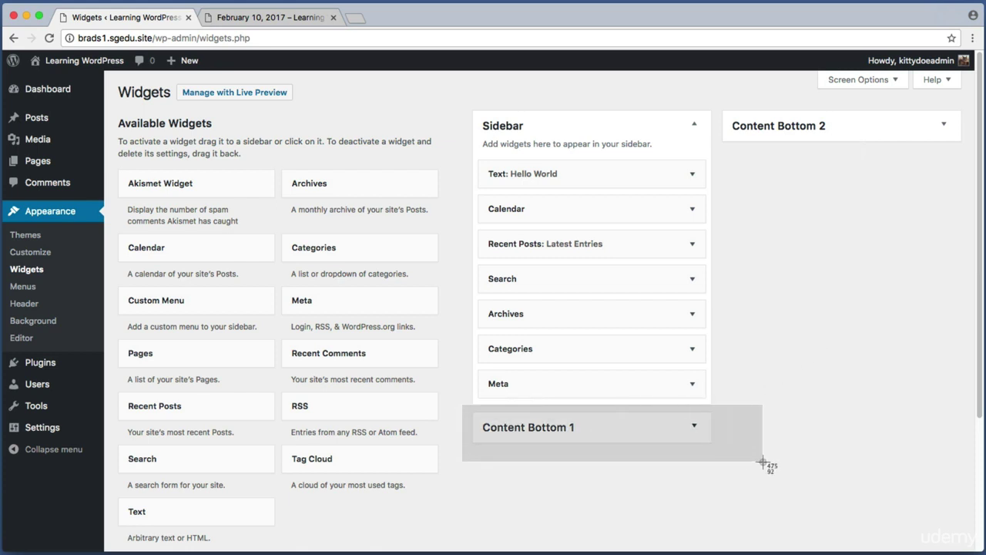
Expand the Content Bottom 1 area and add a Text widget to it.
{"action": "left_click", "coordinate": [631, 433]}
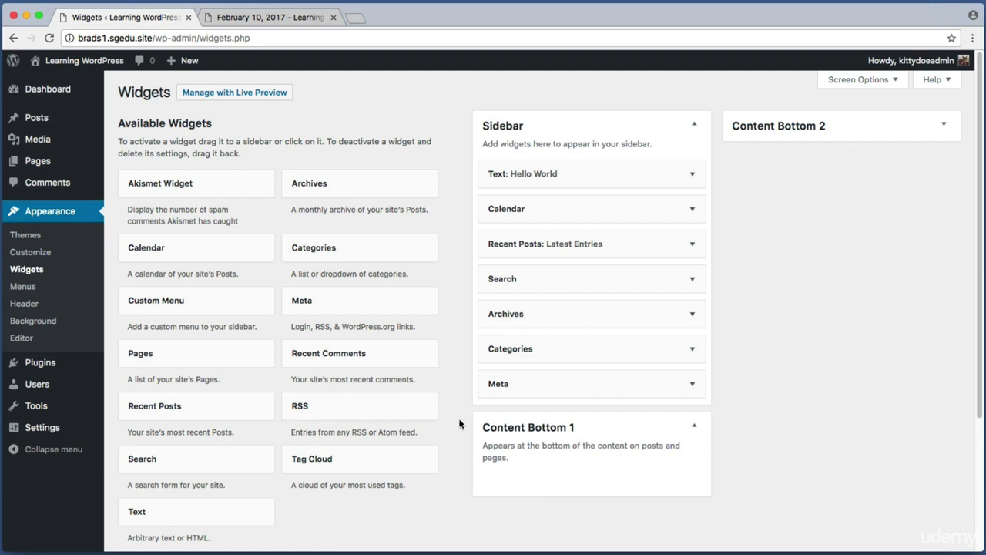
{"action": "key", "text": "super+shift+4"}
{"action": "left_click_drag", "start_coordinate": [471, 406], "coordinate": [667, 486]}
{"action": "key", "text": "super+shift+4"}
{"action": "left_click_drag", "start_coordinate": [276, 531], "coordinate": [505, 482]}
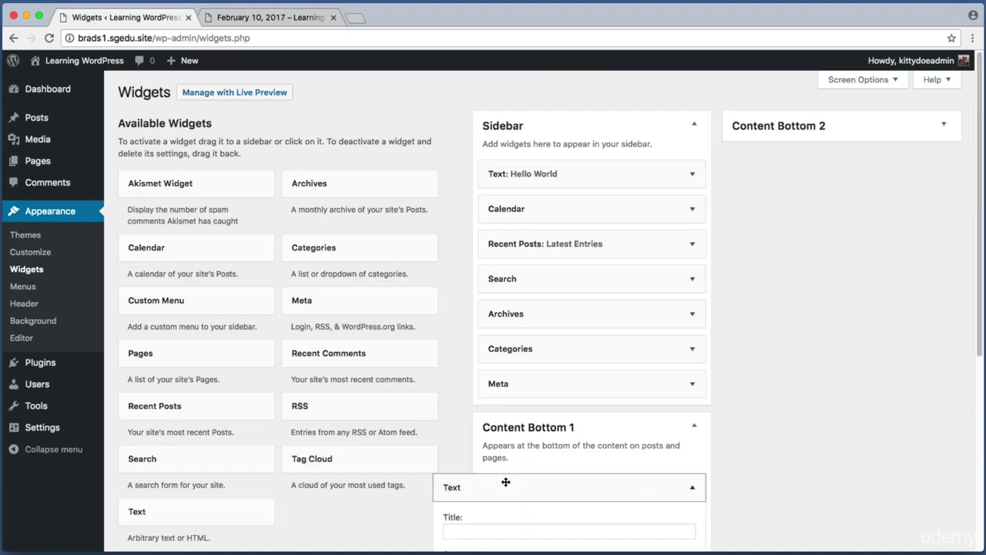
Title the Content Bottom 1 text widget "Testing The Text Widget Again", enter "Hello world 123 the sky is blue." as its content and save it.
{"action": "scroll", "coordinate": [505, 482], "scroll_direction": "down", "scroll_amount": 3}
{"action": "left_click", "coordinate": [507, 363]}
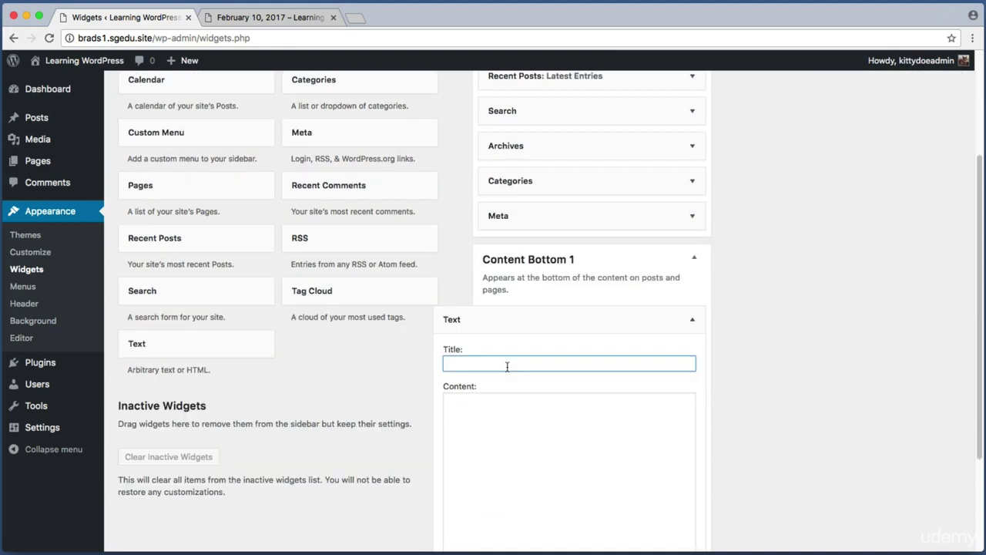
{"action": "type", "text": "Testing The Text Widget Again"}
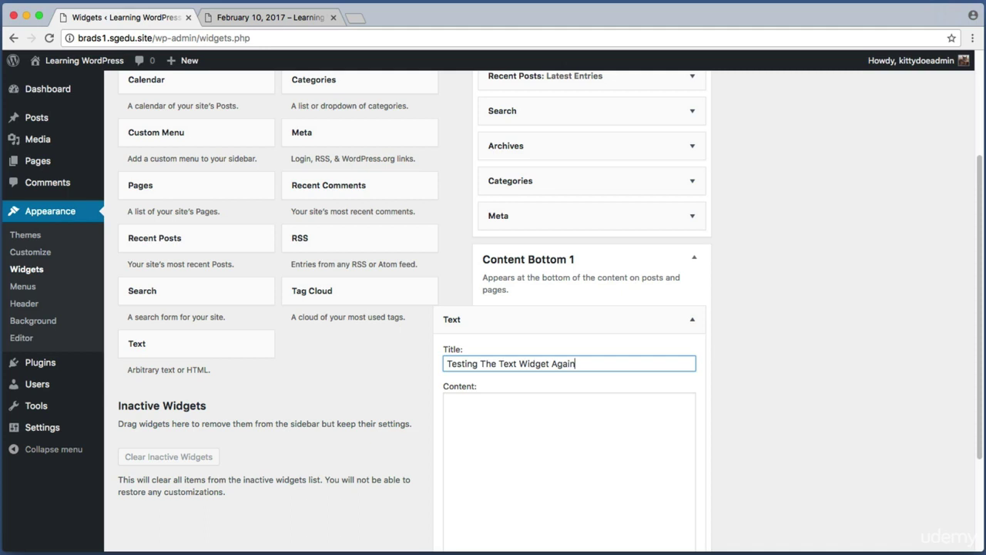
{"action": "left_click", "coordinate": [519, 423]}
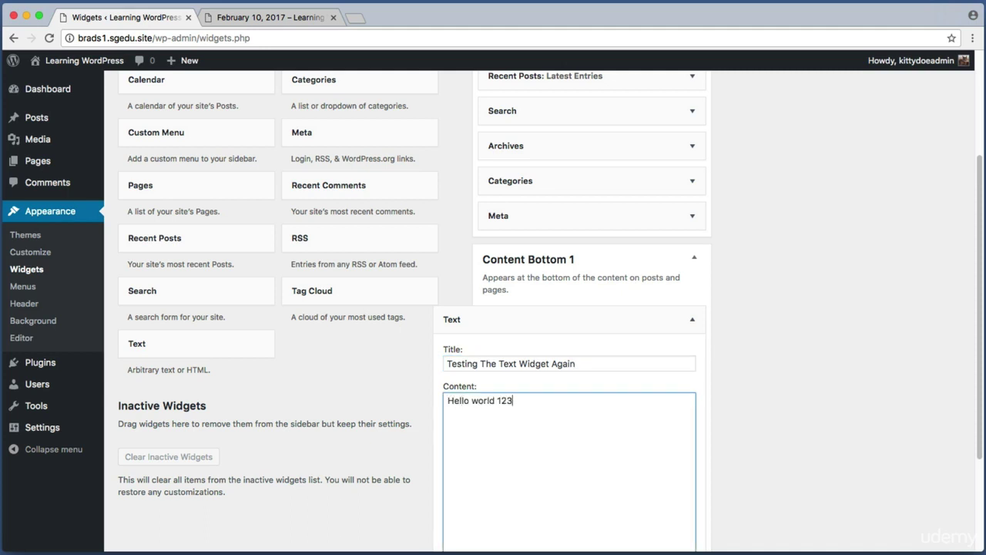
{"action": "type", "text": "Hello world 123 the sky is blue."}
{"action": "scroll", "coordinate": [519, 424], "scroll_direction": "down", "scroll_amount": 5}
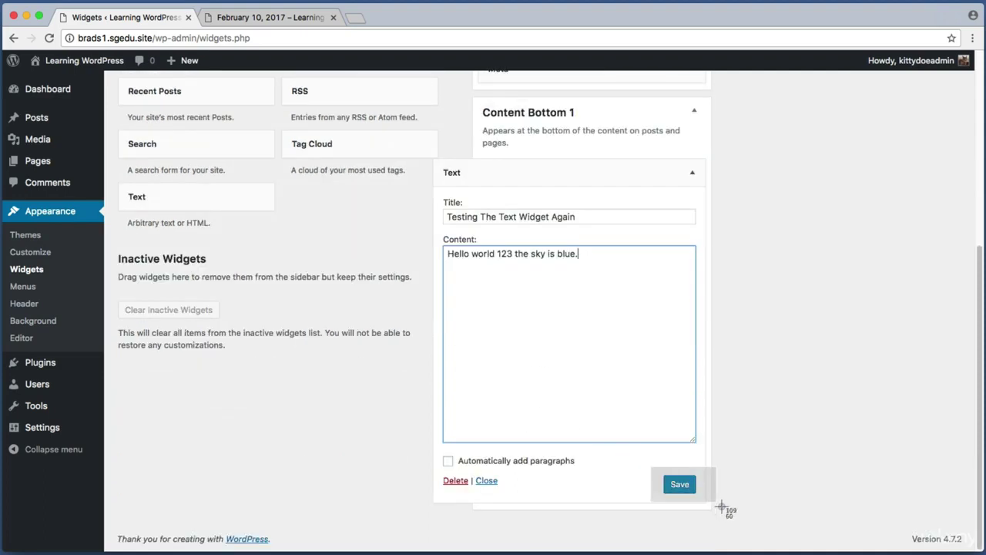
{"action": "left_click", "coordinate": [679, 487]}
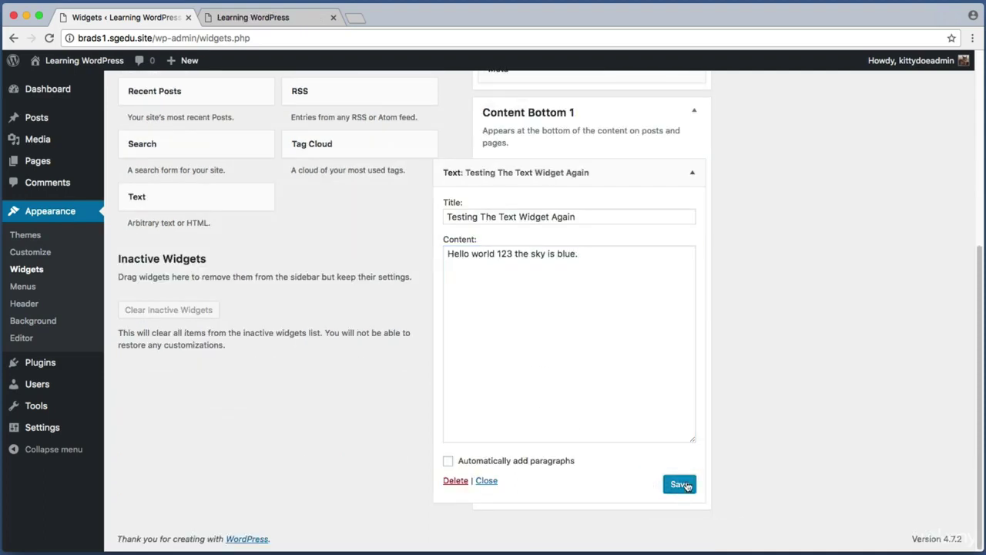
Reload the live homepage and check the new text widget below the page content against the Content Bottom 1 area.
{"action": "left_click", "coordinate": [266, 15]}
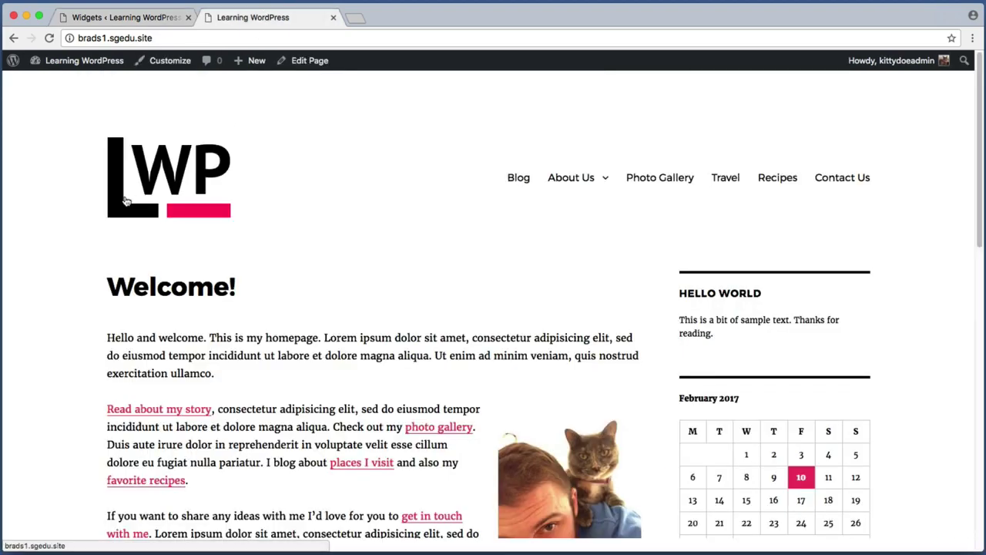
{"action": "key", "text": "super+r"}
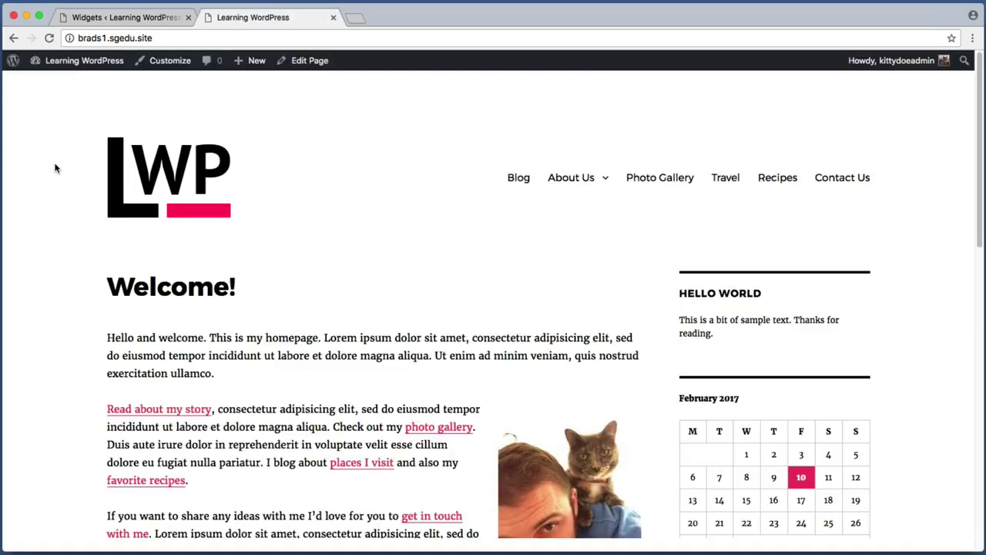
{"action": "scroll", "coordinate": [55, 168], "scroll_direction": "down", "scroll_amount": 5}
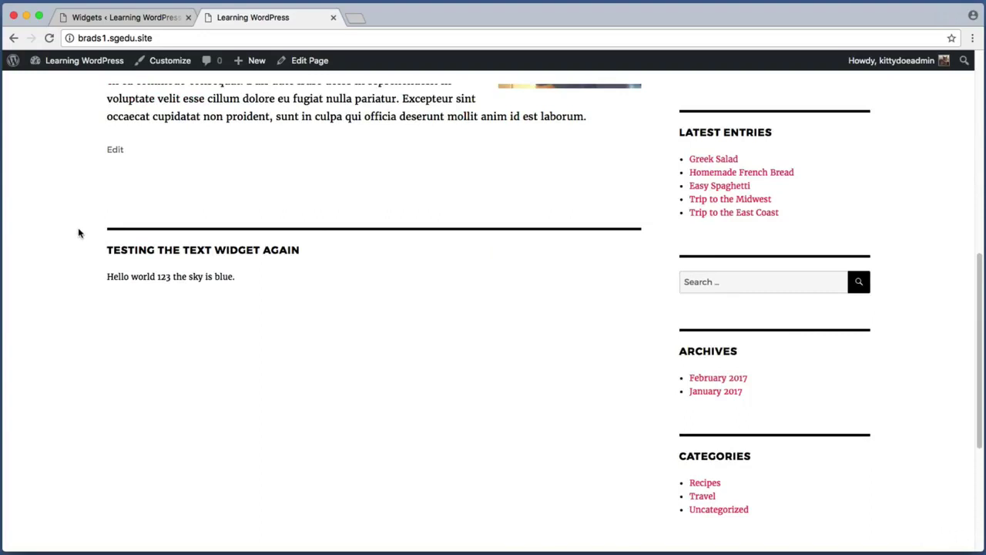
{"action": "key", "text": "super+shift+4"}
{"action": "left_click_drag", "start_coordinate": [91, 218], "coordinate": [378, 315]}
{"action": "left_click", "coordinate": [100, 17]}
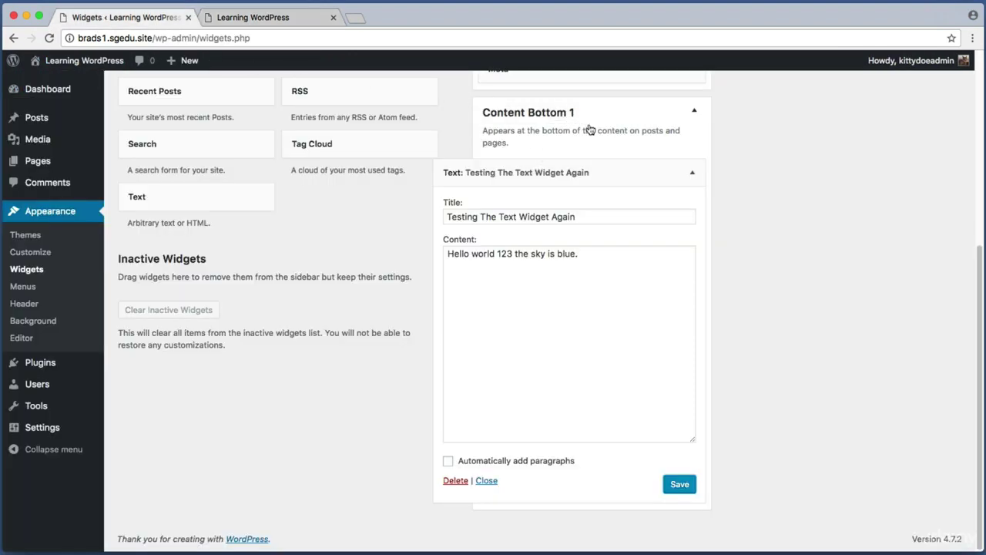
{"action": "left_click", "coordinate": [293, 17]}
{"action": "key", "text": "super+shift+4"}
{"action": "left_click_drag", "start_coordinate": [87, 202], "coordinate": [652, 338]}
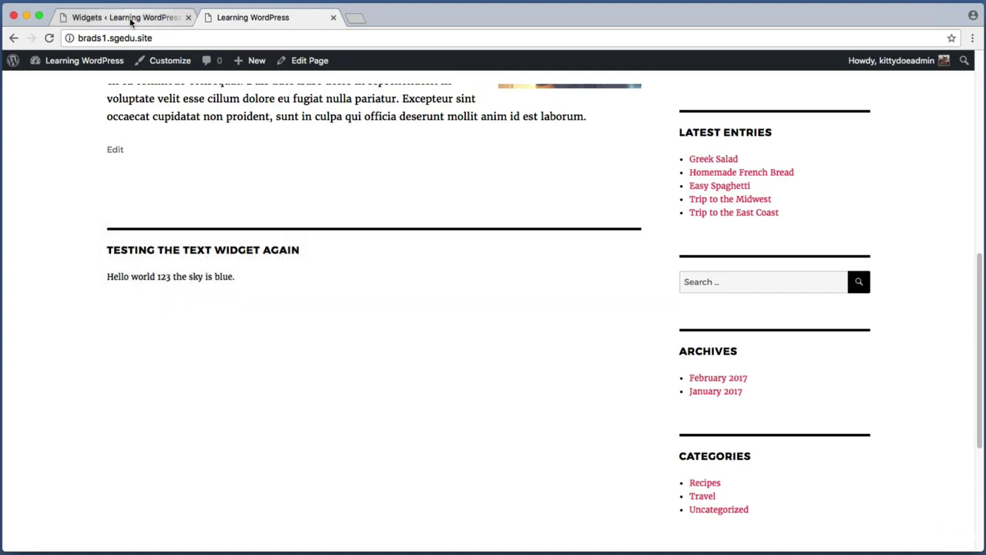
Return to the Widgets page, expand the Content Bottom 2 area and add a Search widget to it.
{"action": "left_click", "coordinate": [132, 17]}
{"action": "scroll", "coordinate": [840, 209], "scroll_direction": "up", "scroll_amount": 5}
{"action": "key", "text": "super+shift+4"}
{"action": "left_click_drag", "start_coordinate": [724, 94], "coordinate": [854, 184]}
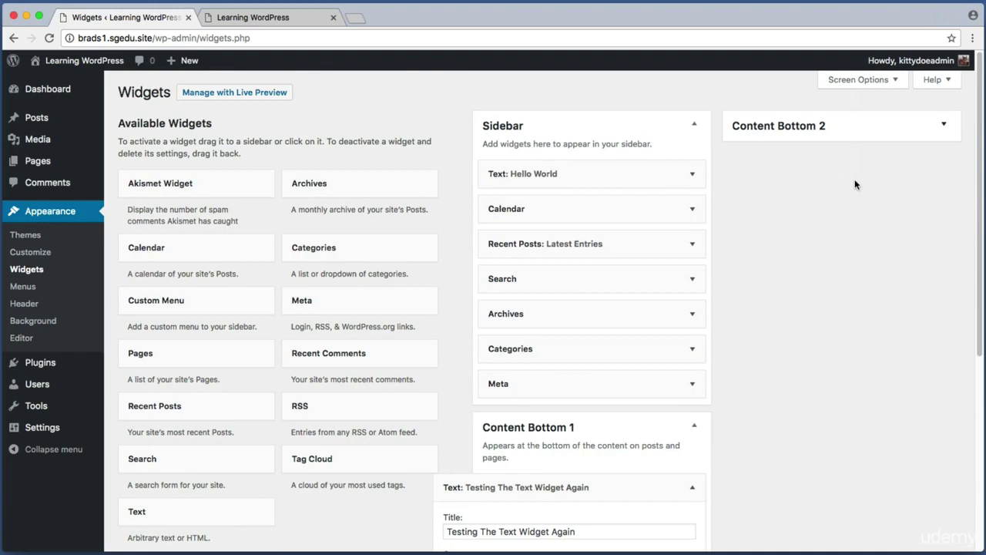
{"action": "left_click", "coordinate": [829, 123]}
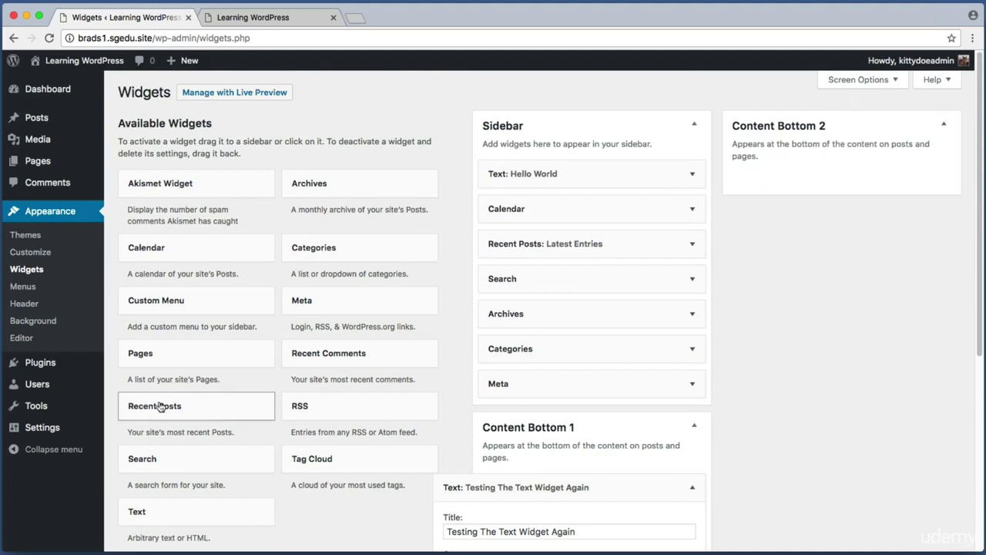
{"action": "key", "text": "super+shift+4"}
{"action": "left_click_drag", "start_coordinate": [114, 440], "coordinate": [276, 482]}
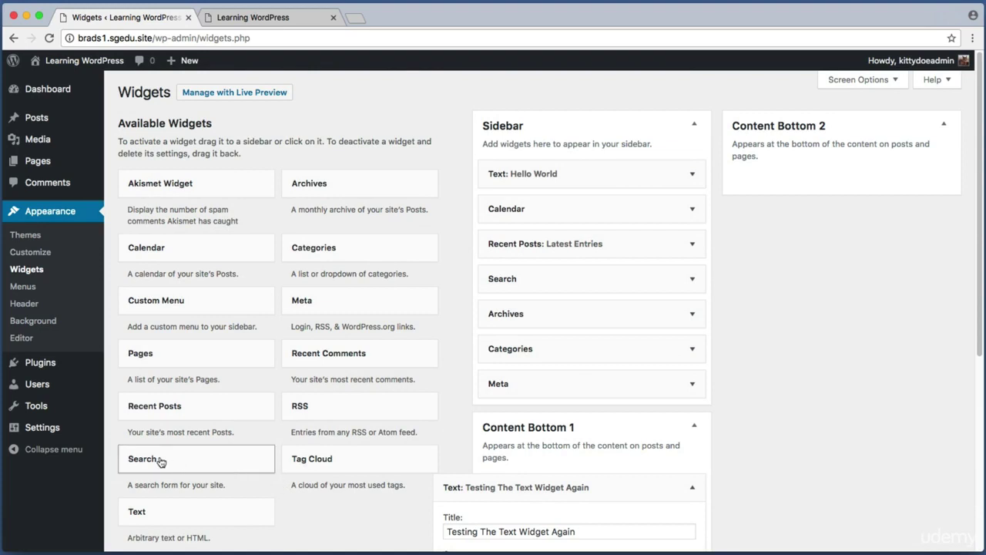
{"action": "left_click_drag", "start_coordinate": [161, 460], "coordinate": [752, 184]}
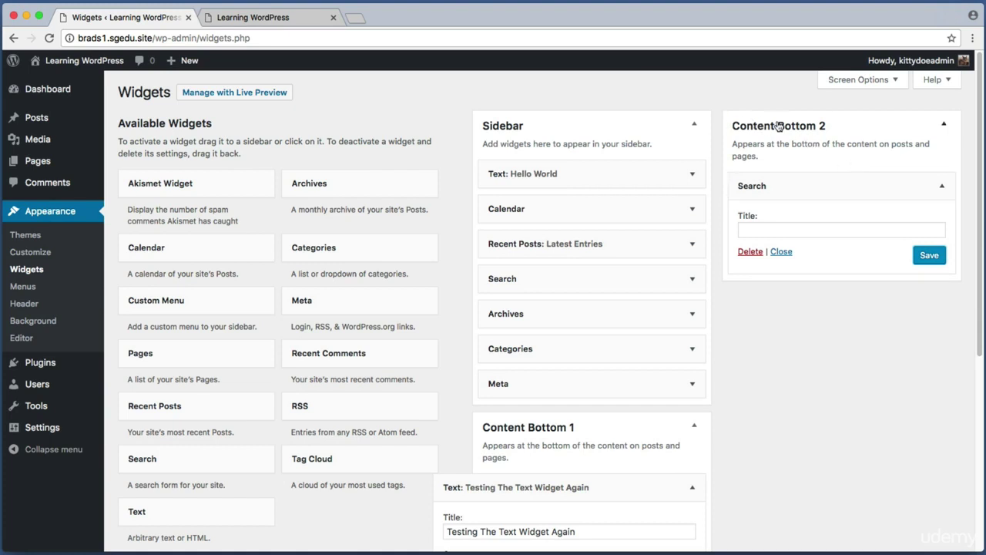
Reload the live homepage and check the Content Bottom 1 text widget and Content Bottom 2 search widget below the page content.
{"action": "left_click", "coordinate": [230, 20]}
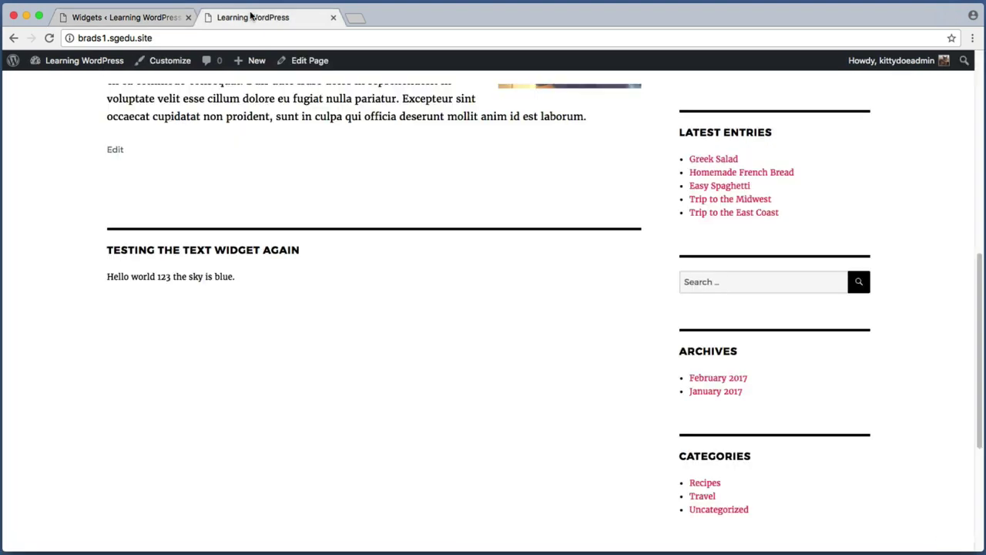
{"action": "key", "text": "super+r"}
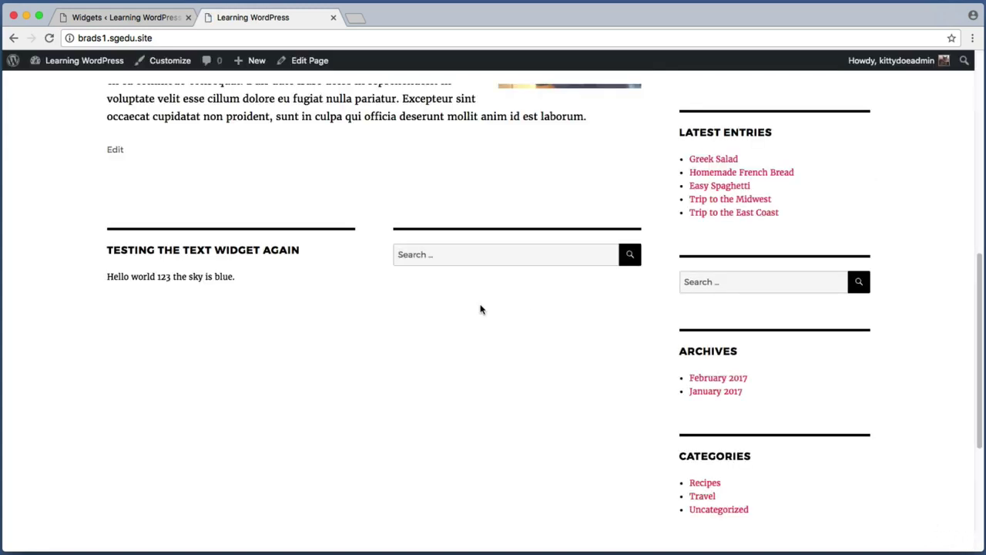
{"action": "key", "text": "super+shift+4"}
{"action": "left_click_drag", "start_coordinate": [99, 216], "coordinate": [366, 308]}
{"action": "key", "text": "super+shift+4"}
{"action": "left_click_drag", "start_coordinate": [101, 218], "coordinate": [655, 289]}
{"action": "key", "text": "super+shift+4"}
{"action": "left_click_drag", "start_coordinate": [388, 209], "coordinate": [650, 312]}
{"action": "key", "text": "super+shift+4"}
{"action": "left_click_drag", "start_coordinate": [86, 205], "coordinate": [660, 308]}
{"action": "key", "text": "super+shift+4"}
{"action": "left_click_drag", "start_coordinate": [98, 217], "coordinate": [647, 378]}
Return to the Widgets page and collapse the Content Bottom 2, Sidebar and Content Bottom 1 areas.
{"action": "left_click", "coordinate": [153, 21]}
{"action": "left_click", "coordinate": [851, 139]}
{"action": "left_click", "coordinate": [662, 127]}
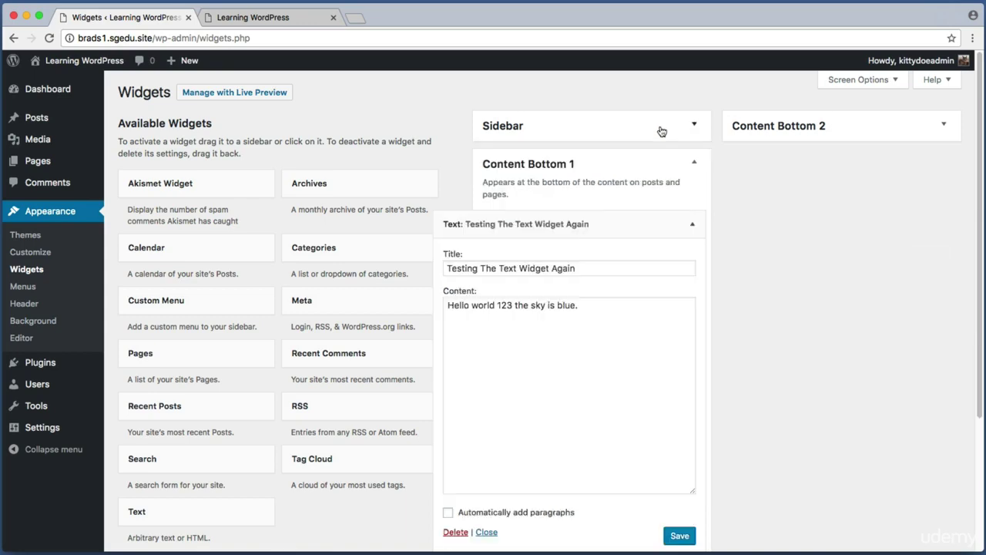
{"action": "left_click", "coordinate": [686, 166]}
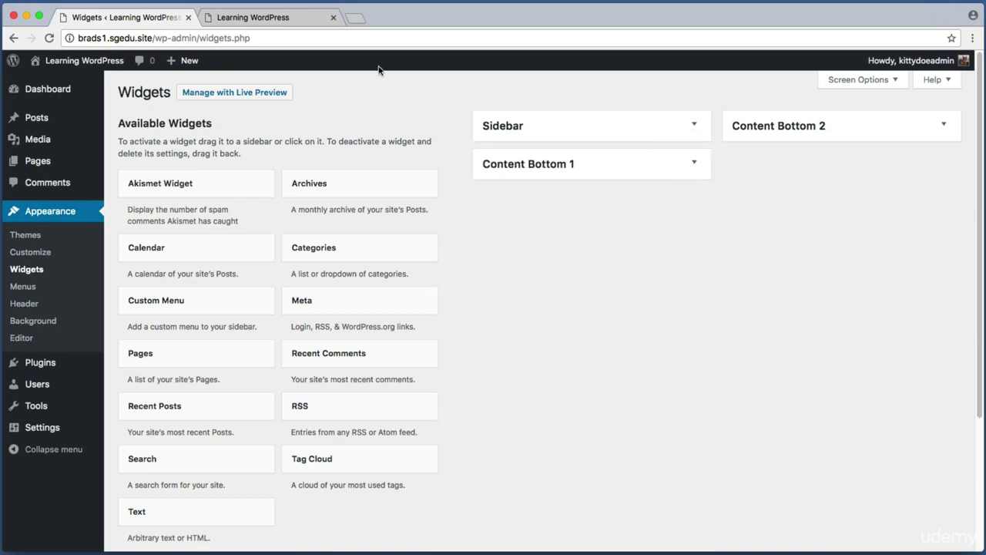
Compare the live homepage's content, navigation menu and sidebar with the widget areas listed on the Widgets page.
{"action": "left_click", "coordinate": [308, 17]}
{"action": "scroll", "coordinate": [229, 249], "scroll_direction": "up", "scroll_amount": 10}
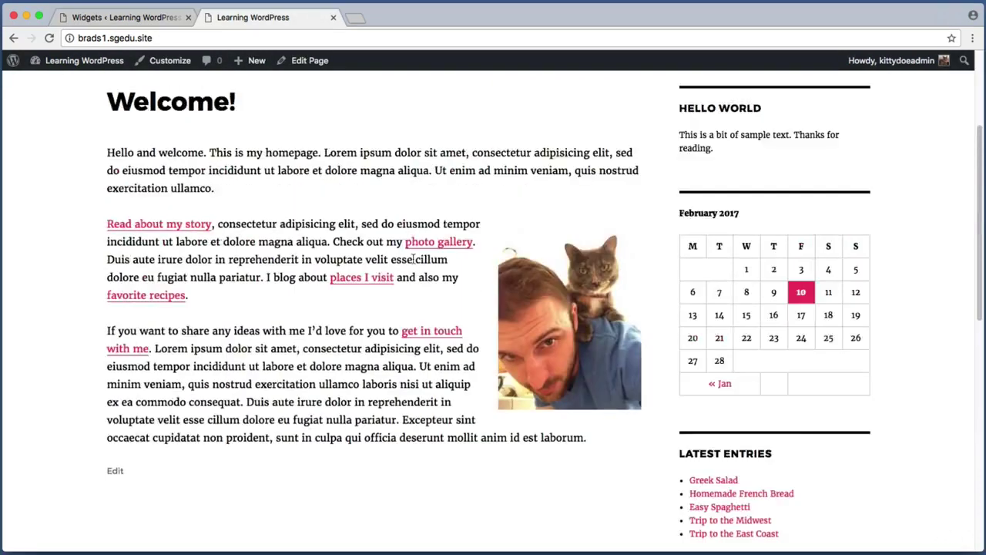
{"action": "left_click", "coordinate": [131, 17]}
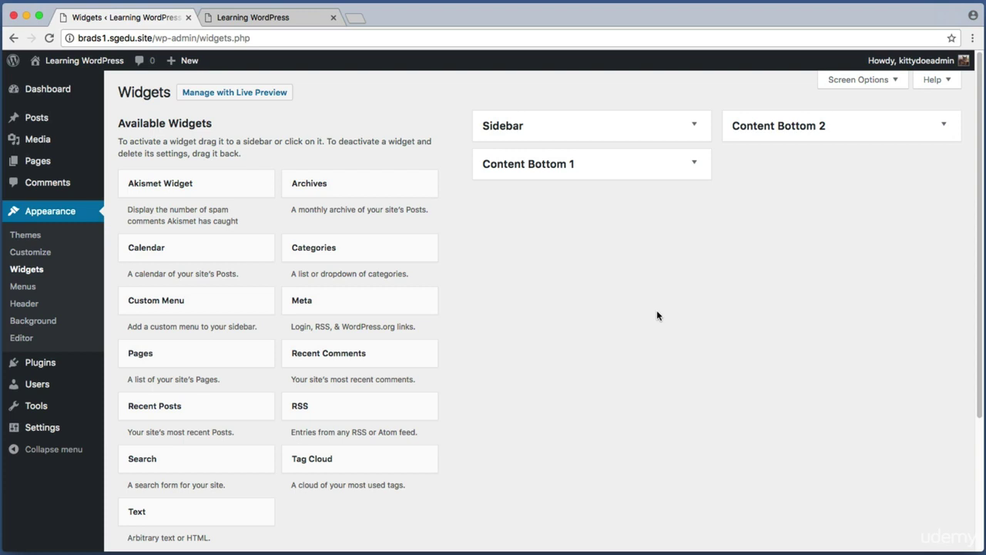
{"action": "key", "text": "super+shift+4"}
{"action": "left_click_drag", "start_coordinate": [453, 99], "coordinate": [721, 154]}
{"action": "key", "text": "super+shift+4"}
{"action": "left_click_drag", "start_coordinate": [462, 99], "coordinate": [969, 297]}
{"action": "left_click", "coordinate": [324, 19]}
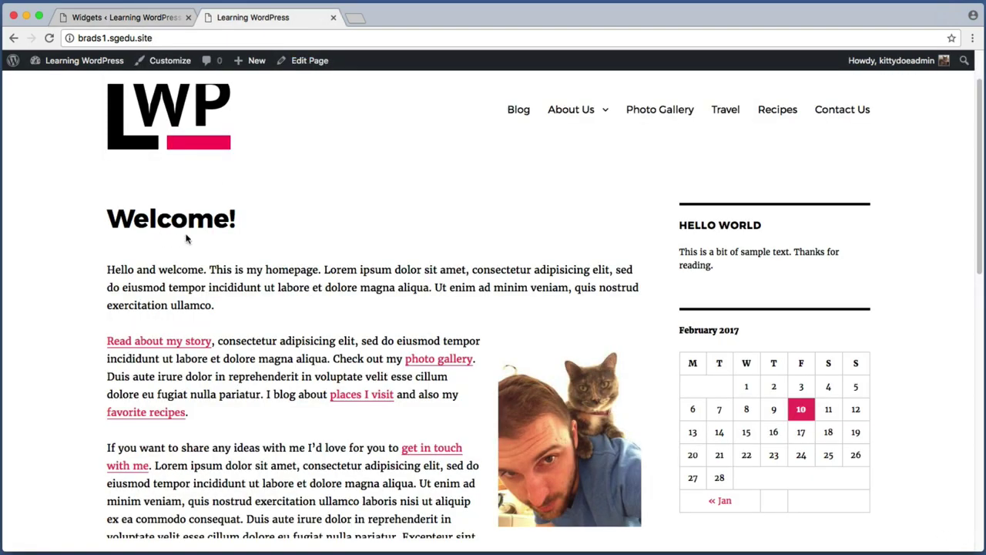
{"action": "scroll", "coordinate": [416, 148], "scroll_direction": "up", "scroll_amount": 2}
{"action": "key", "text": "super+shift+4"}
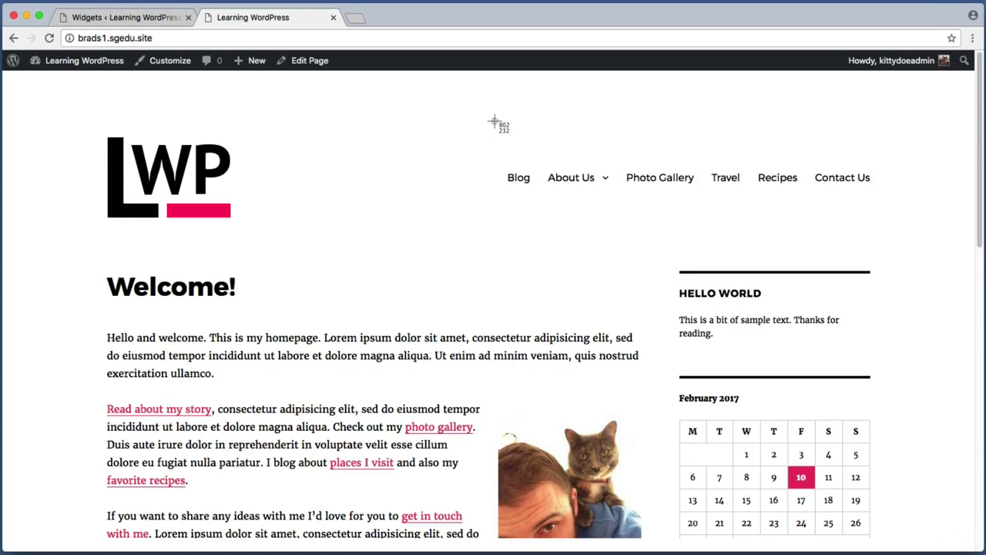
{"action": "left_click_drag", "start_coordinate": [494, 119], "coordinate": [887, 158]}
{"action": "scroll", "coordinate": [902, 509], "scroll_direction": "down", "scroll_amount": 15}
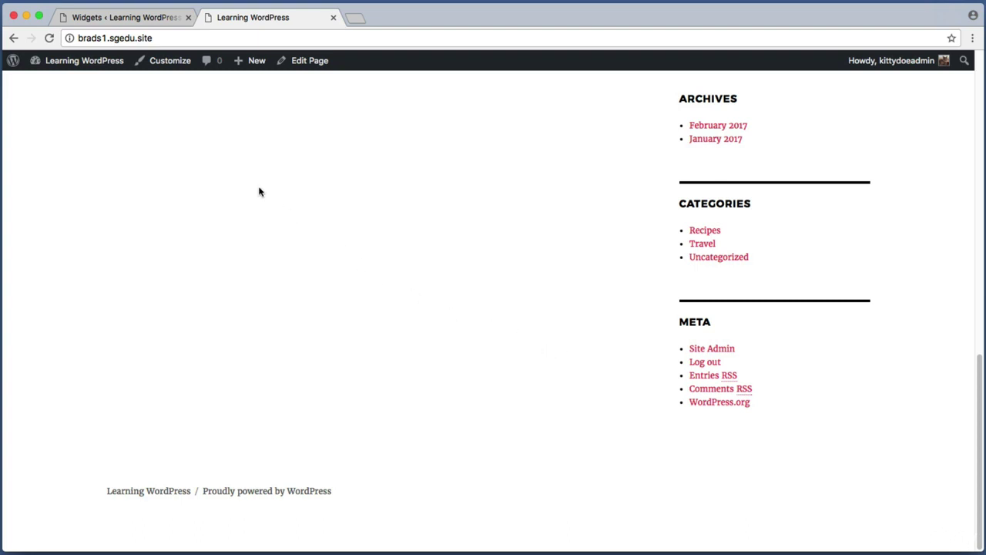
Return to the Widgets page and review the Available Widgets list and the three widget areas.
{"action": "left_click", "coordinate": [127, 19]}
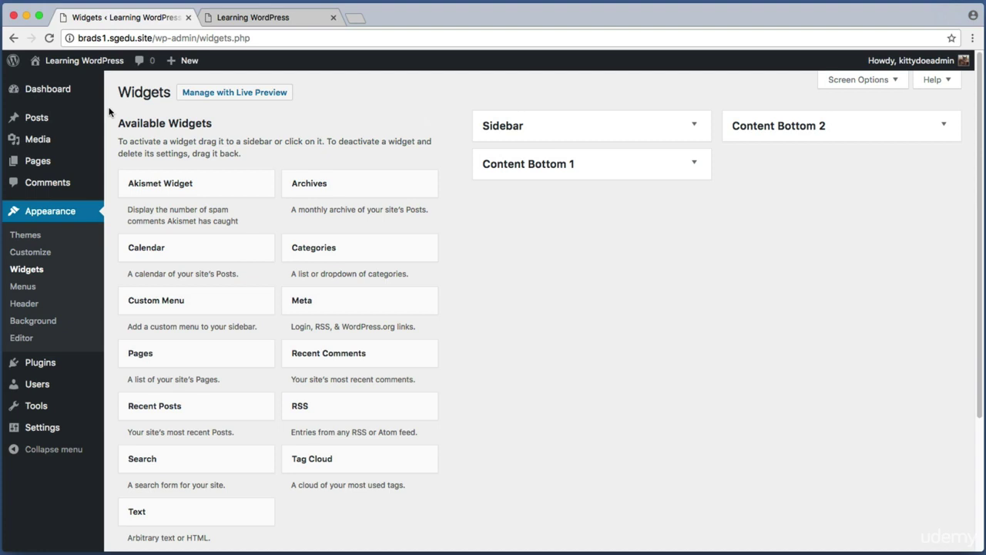
{"action": "key", "text": "super+shift+4"}
{"action": "left_click_drag", "start_coordinate": [111, 82], "coordinate": [434, 157]}
{"action": "key", "text": "super+shift+4"}
{"action": "left_click_drag", "start_coordinate": [110, 105], "coordinate": [460, 488]}
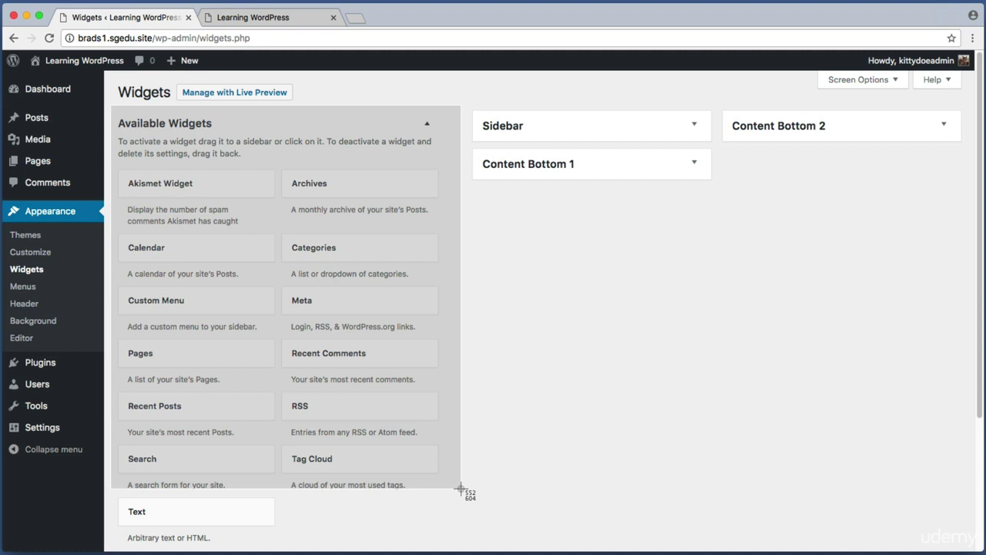
{"action": "left_click_drag", "start_coordinate": [460, 488], "coordinate": [459, 490]}
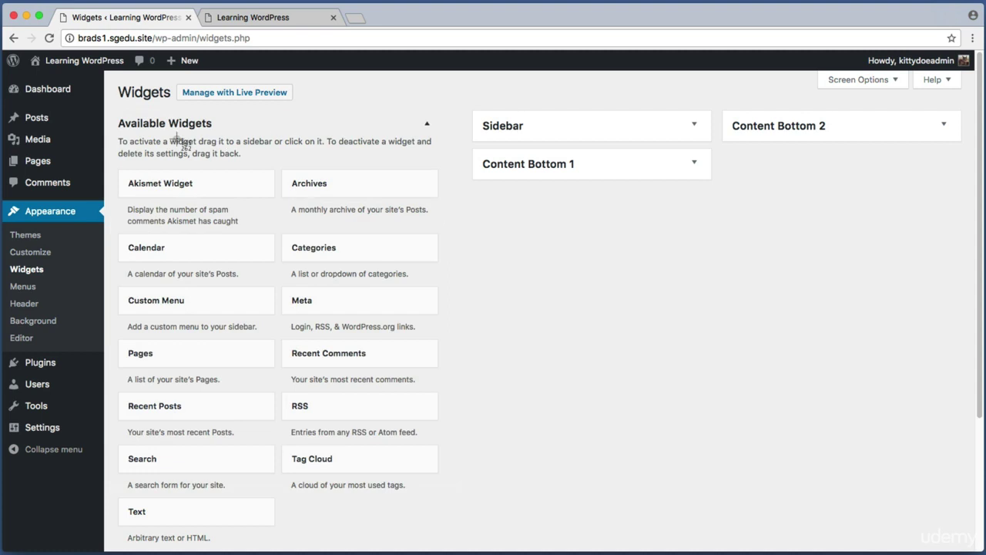
{"action": "left_click_drag", "start_coordinate": [121, 128], "coordinate": [447, 266]}
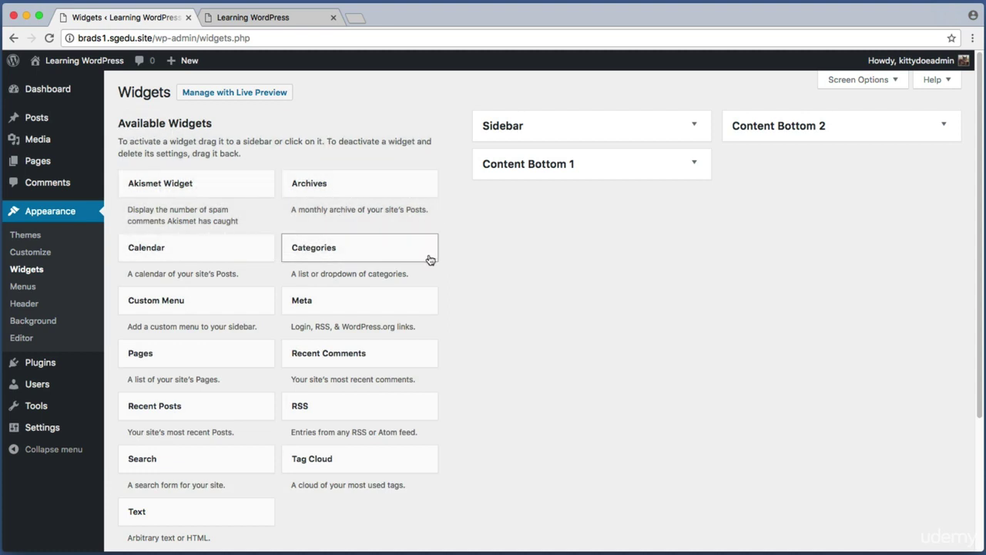
{"action": "key", "text": "super+shift+4"}
{"action": "left_click_drag", "start_coordinate": [482, 84], "coordinate": [966, 252]}
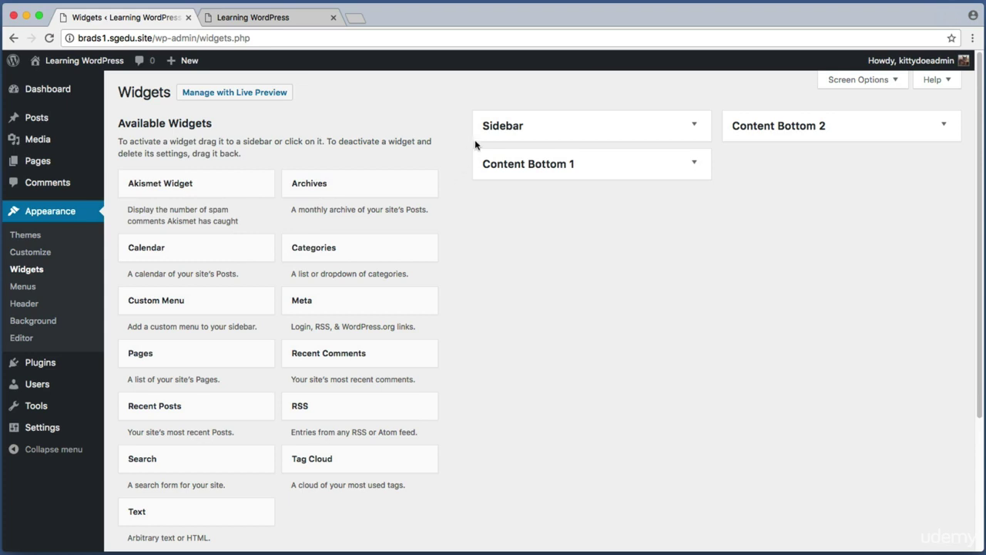
Expand the Sidebar area on the Widgets page and locate its Categories widget.
{"action": "left_click", "coordinate": [497, 135]}
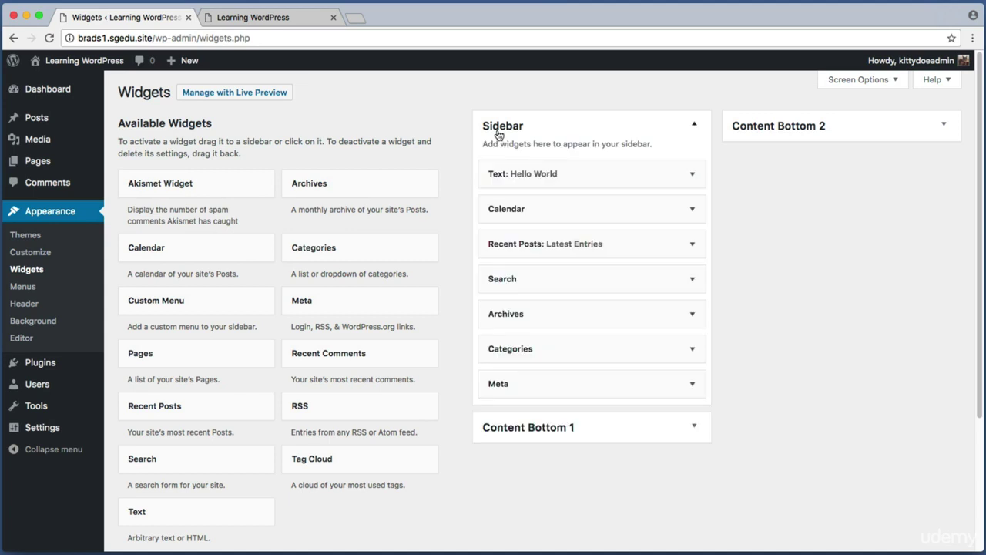
{"action": "key", "text": "super+shift+4"}
{"action": "left_click_drag", "start_coordinate": [473, 330], "coordinate": [735, 374]}
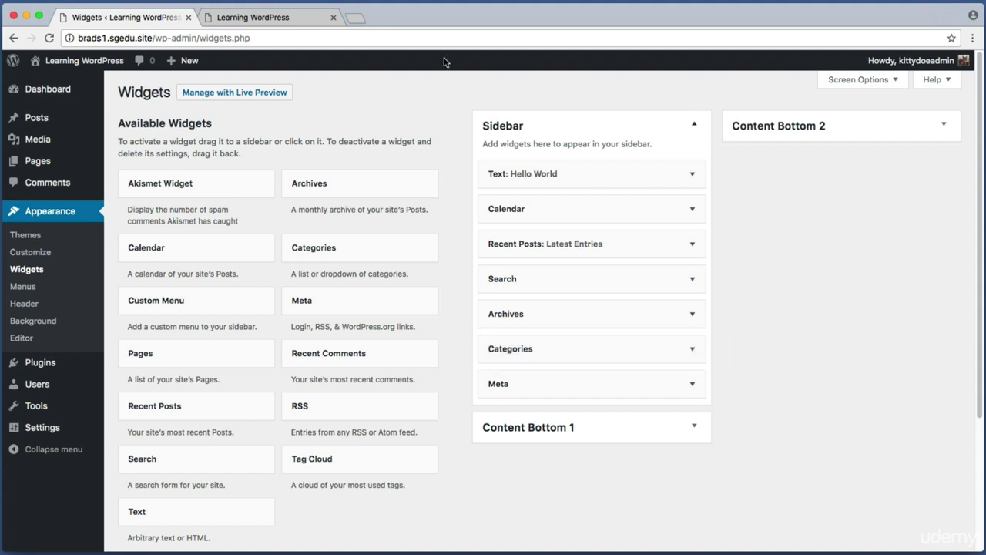
Examine the Categories widget and the links it lists in the live homepage's sidebar.
{"action": "left_click", "coordinate": [256, 13]}
{"action": "scroll", "coordinate": [439, 248], "scroll_direction": "up", "scroll_amount": 1}
{"action": "key", "text": "super+shift+4"}
{"action": "left_click_drag", "start_coordinate": [640, 286], "coordinate": [906, 414]}
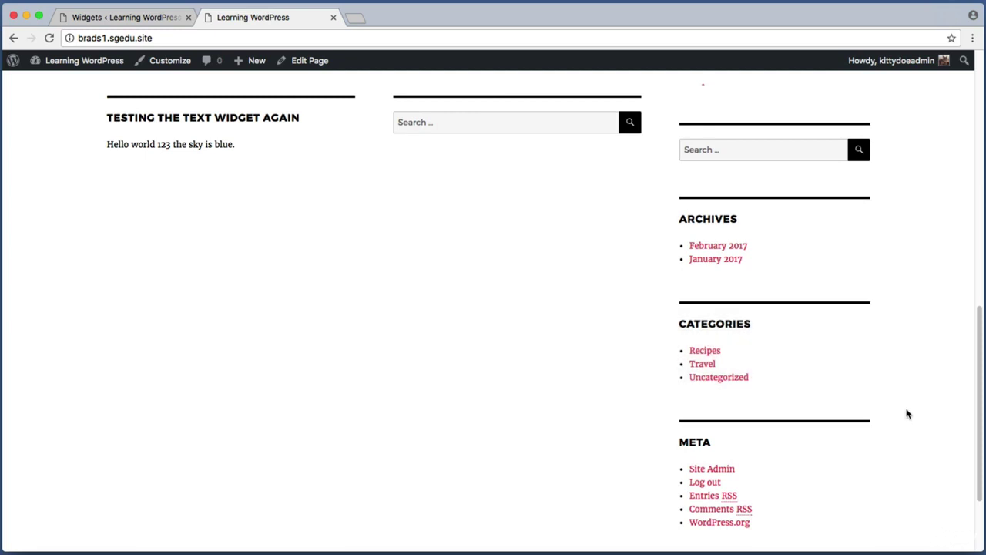
{"action": "key", "text": "super+shift+4"}
{"action": "left_click_drag", "start_coordinate": [665, 310], "coordinate": [790, 403]}
{"action": "key", "text": "super+shift+4"}
{"action": "left_click_drag", "start_coordinate": [664, 306], "coordinate": [805, 396]}
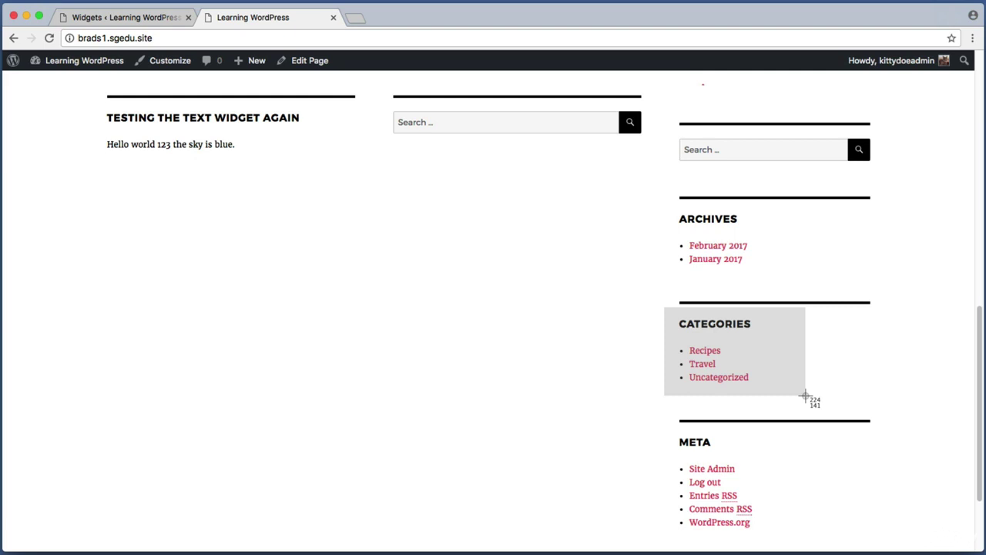
{"action": "left_click_drag", "start_coordinate": [805, 396], "coordinate": [805, 396]}
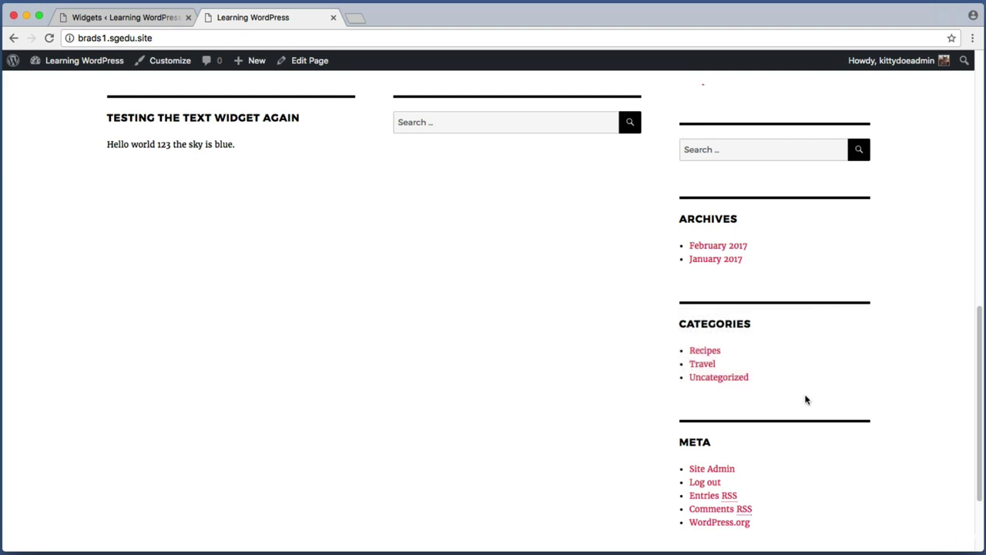
{"action": "key", "text": "super+shift+4"}
{"action": "left_click_drag", "start_coordinate": [667, 343], "coordinate": [818, 400]}
Return to the Widgets page and delete the Categories widget from the Sidebar area.
{"action": "left_click", "coordinate": [116, 17]}
{"action": "key", "text": "super+shift+4"}
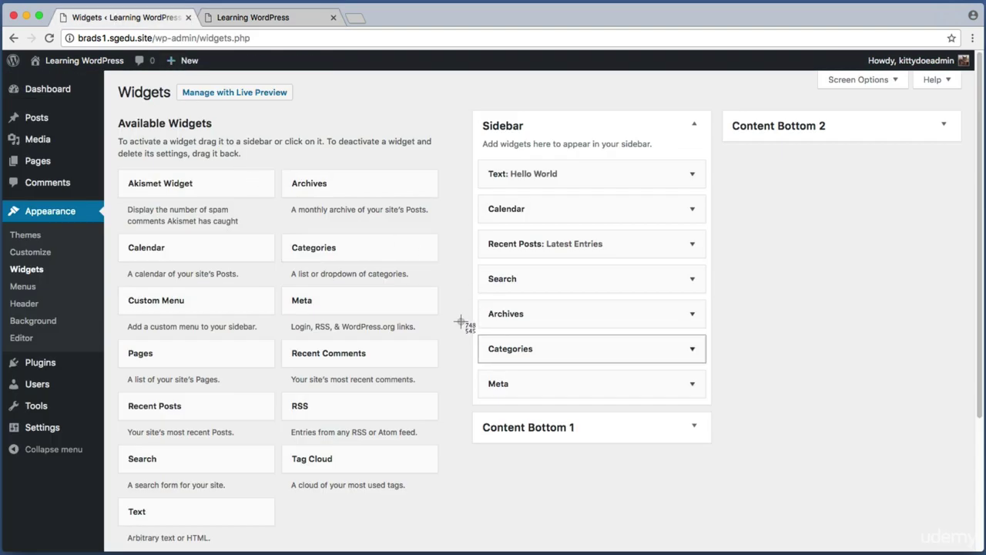
{"action": "left_click_drag", "start_coordinate": [462, 322], "coordinate": [722, 371]}
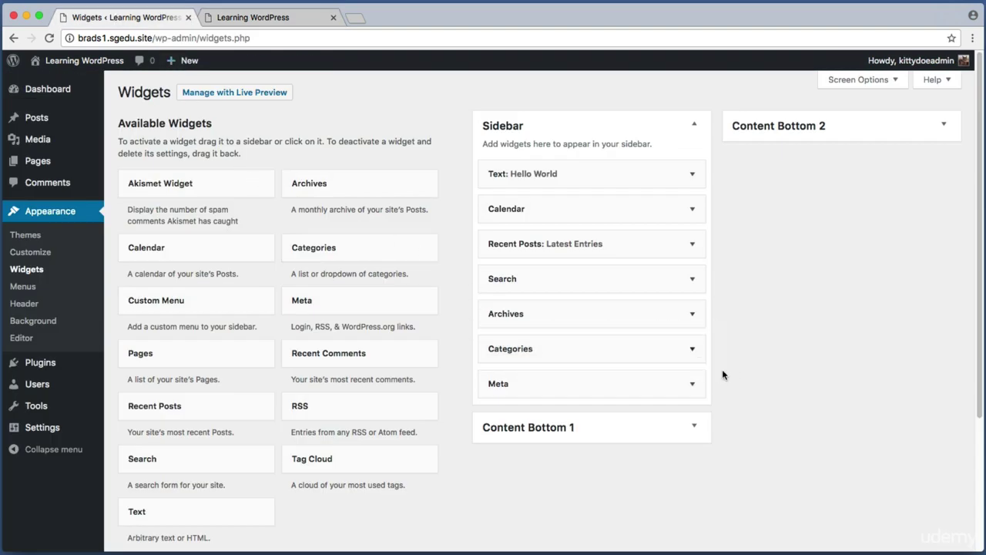
{"action": "left_click", "coordinate": [671, 352]}
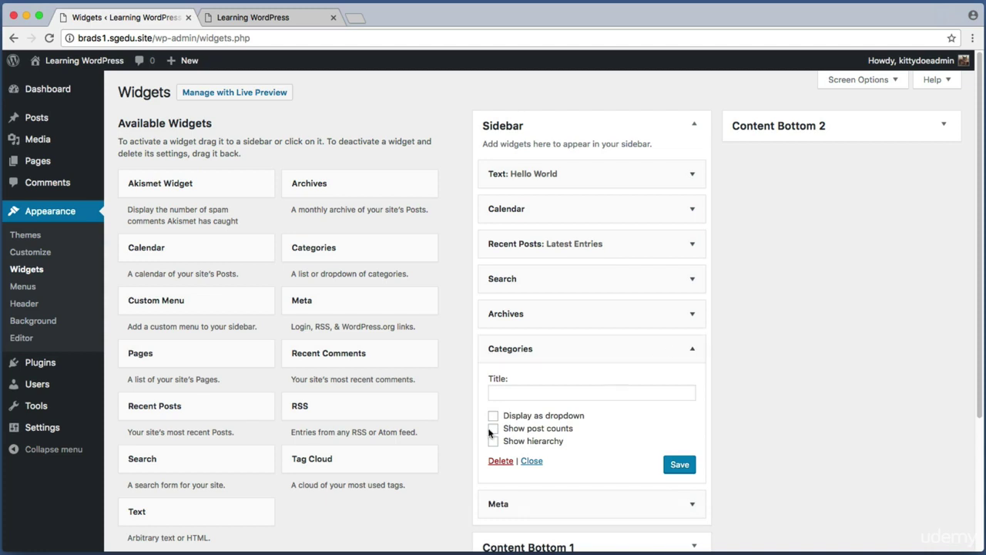
{"action": "key", "text": "super+shift+4"}
{"action": "left_click_drag", "start_coordinate": [481, 455], "coordinate": [515, 469]}
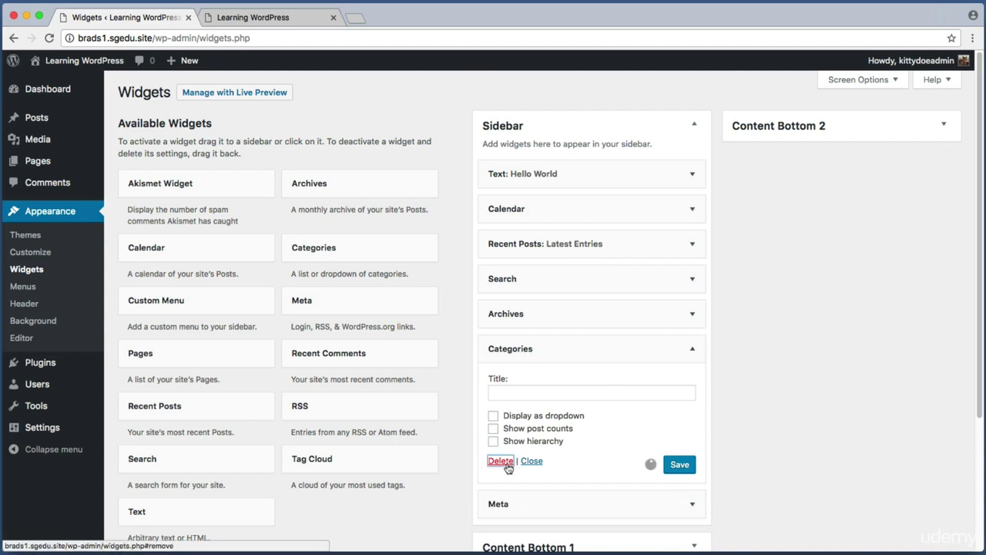
{"action": "left_click", "coordinate": [500, 460]}
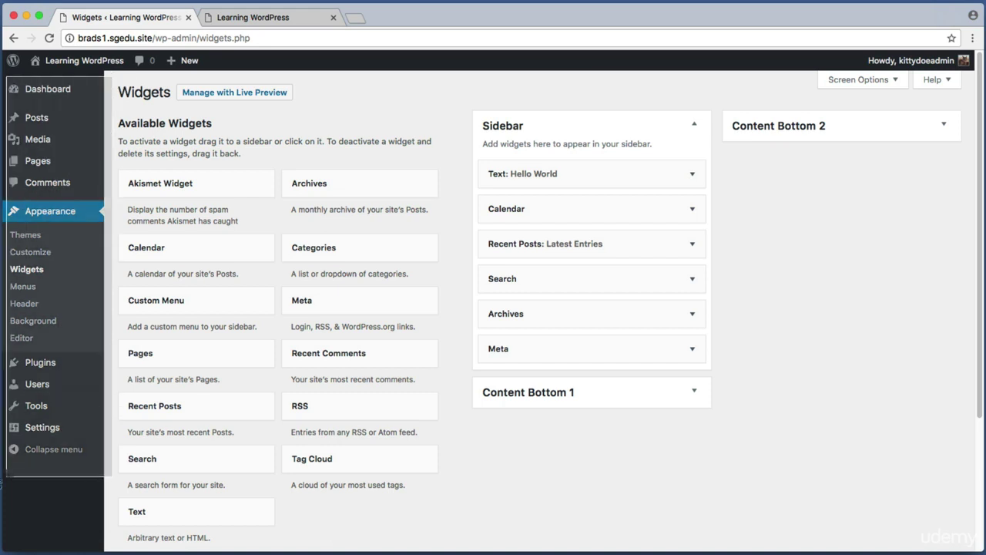
Go to the Plugins page, start adding a new plugin and search the plugin directory for "category posts".
{"action": "mouse_move", "coordinate": [34, 364]}
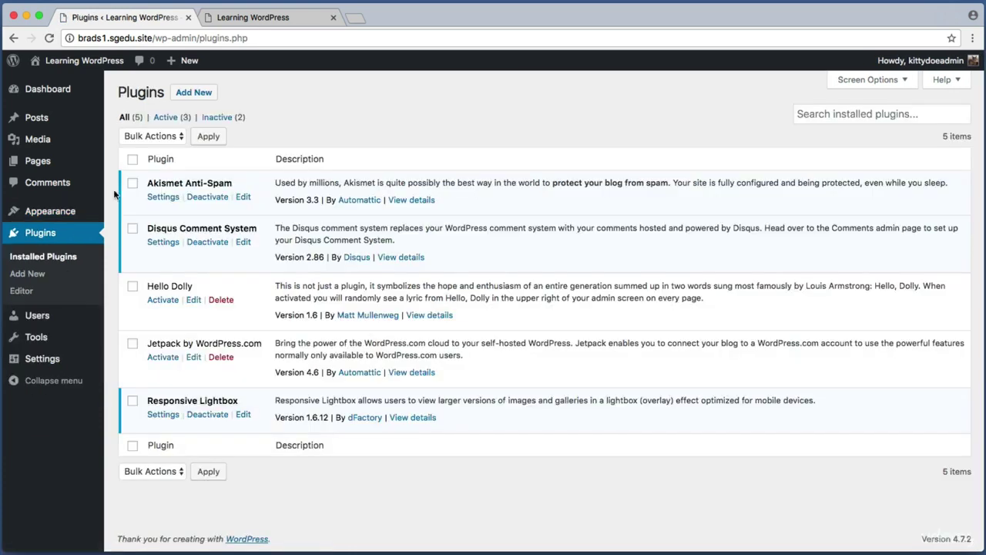
{"action": "key", "text": "super+shift+4"}
{"action": "left_click_drag", "start_coordinate": [164, 76], "coordinate": [262, 106]}
{"action": "left_click", "coordinate": [184, 90]}
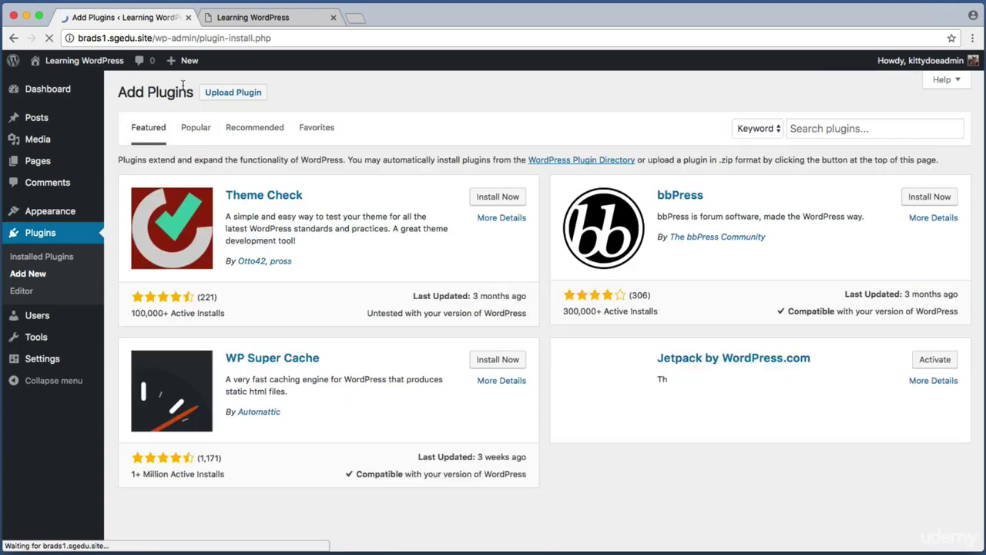
{"action": "key", "text": "super+shift+4"}
{"action": "left_click_drag", "start_coordinate": [761, 101], "coordinate": [982, 168]}
{"action": "left_click", "coordinate": [911, 128]}
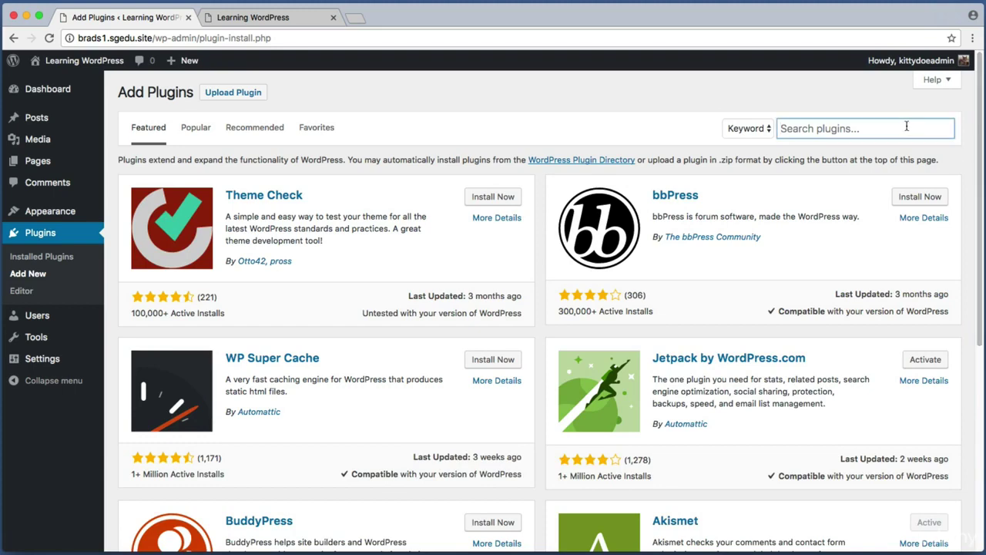
{"action": "type", "text": "category posts"}
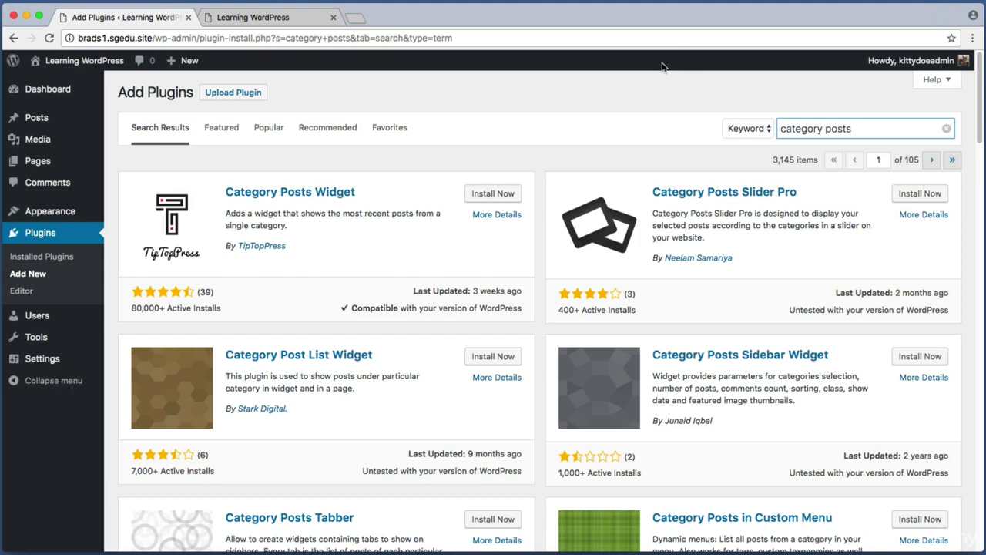
Review the Category Posts Widget plugin by TipTopPress in the search results and install it.
{"action": "left_click", "coordinate": [314, 168]}
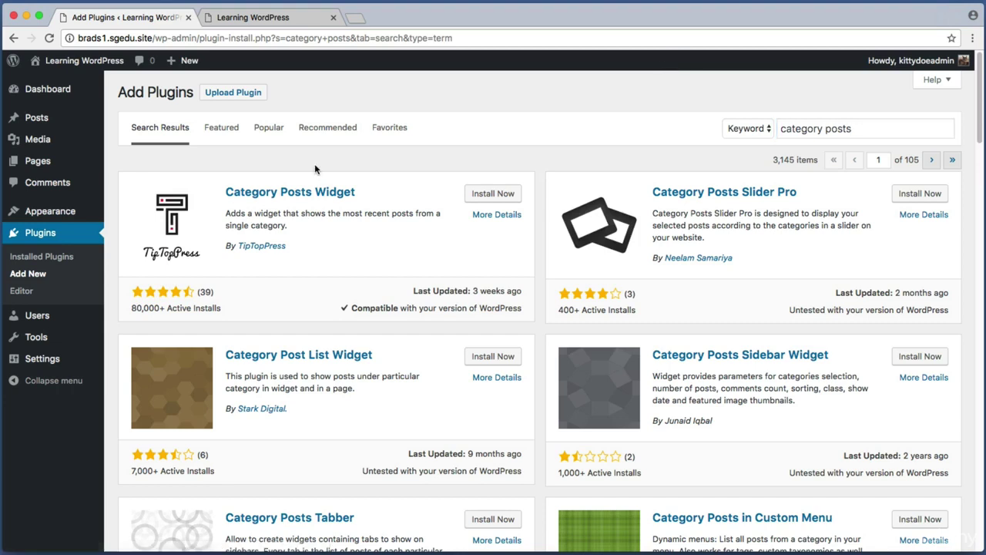
{"action": "key", "text": "super+shift+4"}
{"action": "left_click_drag", "start_coordinate": [114, 157], "coordinate": [536, 331]}
{"action": "key", "text": "super+shift+4"}
{"action": "left_click_drag", "start_coordinate": [222, 181], "coordinate": [366, 201]}
{"action": "key", "text": "super+shift+4"}
{"action": "left_click_drag", "start_coordinate": [126, 299], "coordinate": [219, 309]}
{"action": "key", "text": "super+shift+4"}
{"action": "left_click_drag", "start_coordinate": [449, 175], "coordinate": [525, 210]}
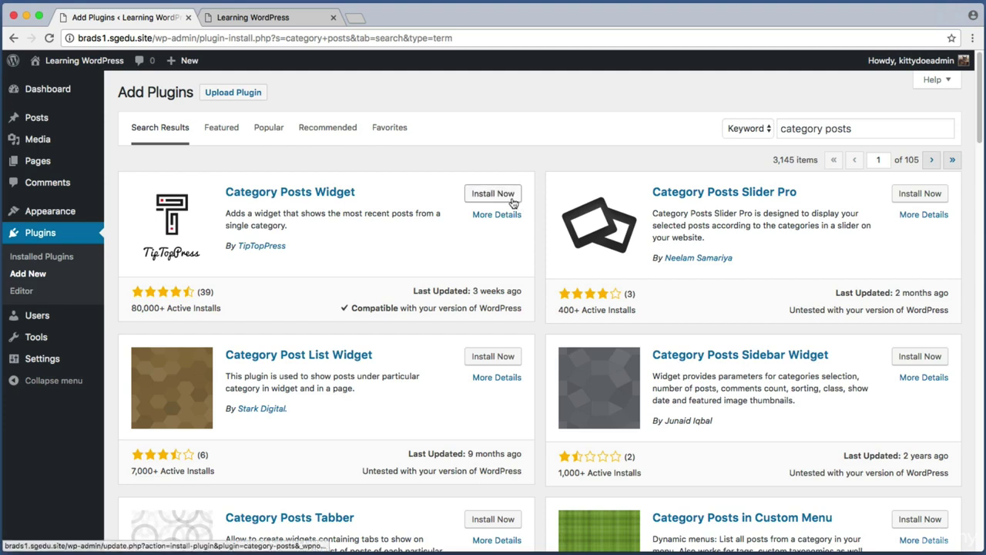
{"action": "left_click", "coordinate": [513, 202]}
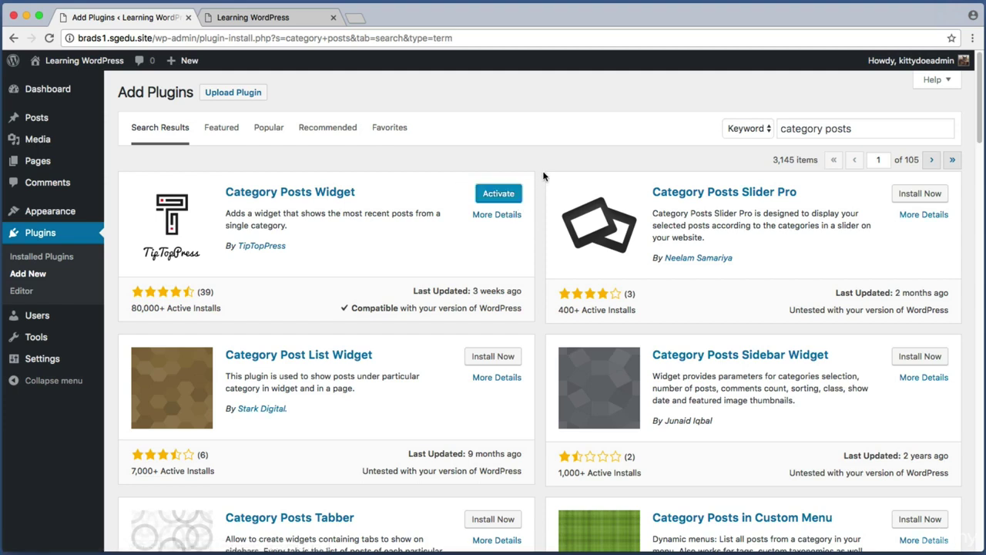
Activate the installed Category Posts Widget plugin and check the activation notice.
{"action": "key", "text": "super+shift+4"}
{"action": "left_click_drag", "start_coordinate": [466, 180], "coordinate": [531, 208]}
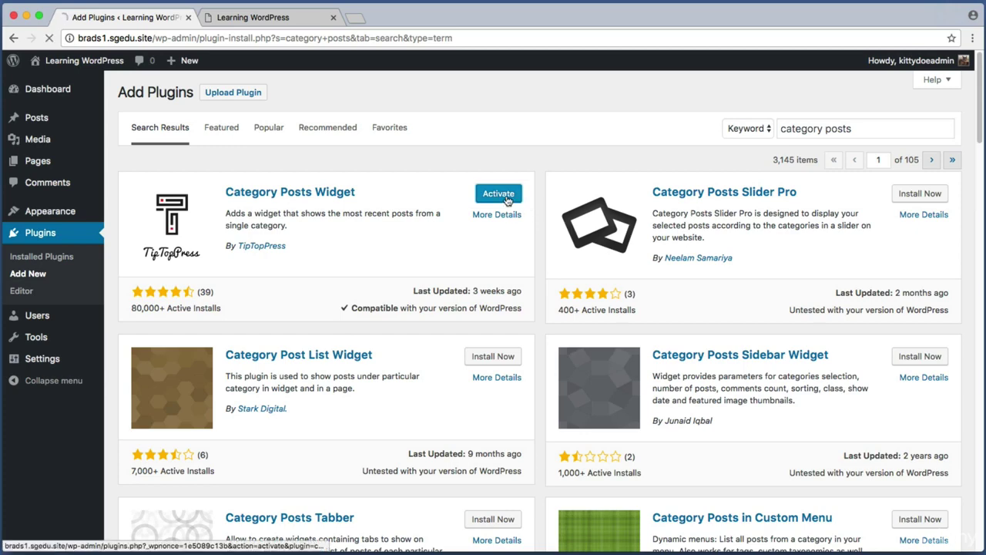
{"action": "left_click", "coordinate": [507, 200]}
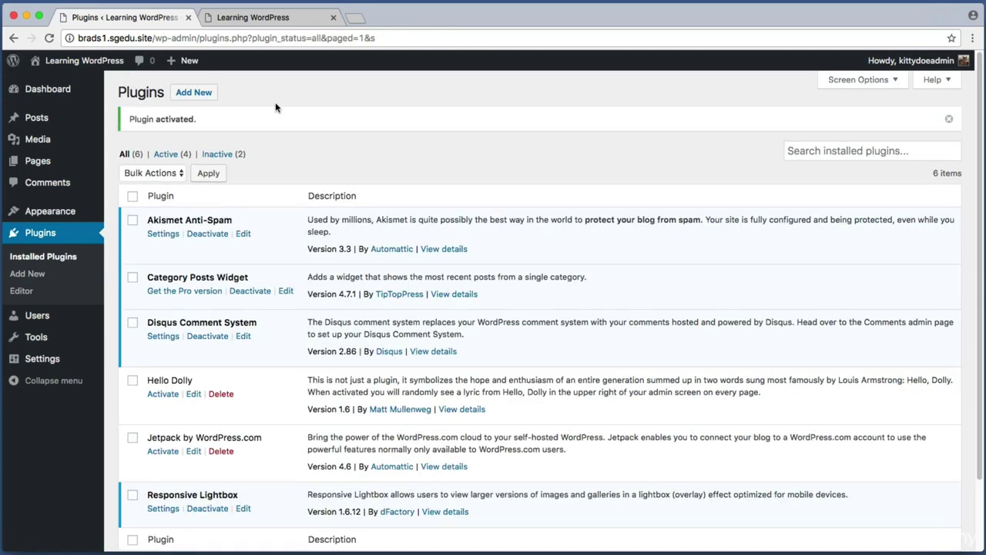
{"action": "key", "text": "super+shift+4"}
{"action": "left_click_drag", "start_coordinate": [107, 101], "coordinate": [262, 134]}
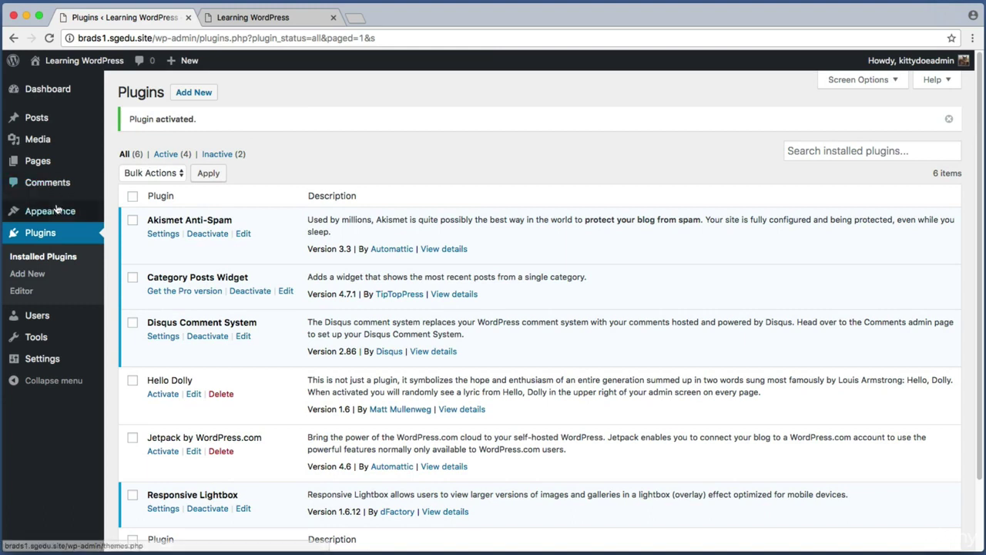
Go to the Widgets page and add the Category Posts widget to the Sidebar area directly below Calendar.
{"action": "mouse_move", "coordinate": [63, 213]}
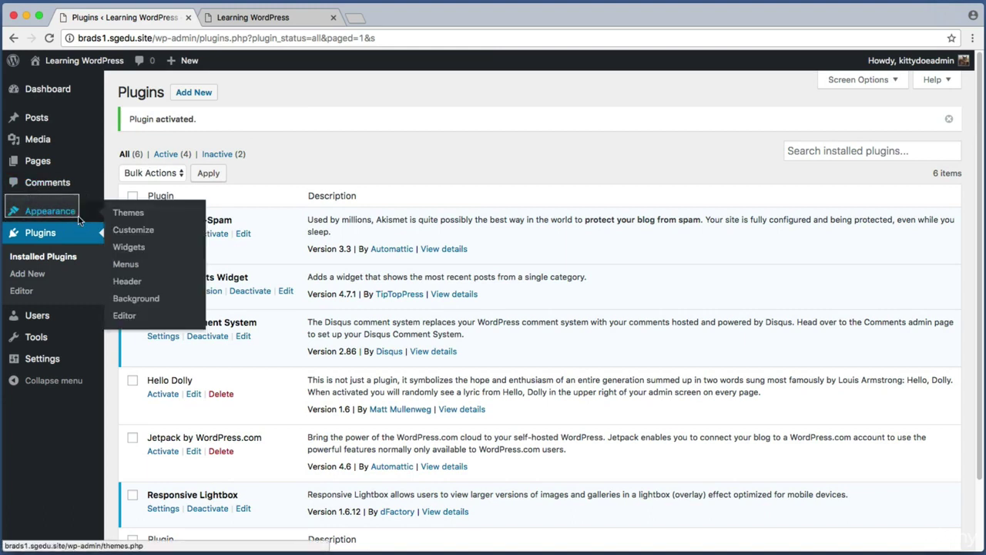
{"action": "left_click", "coordinate": [142, 249]}
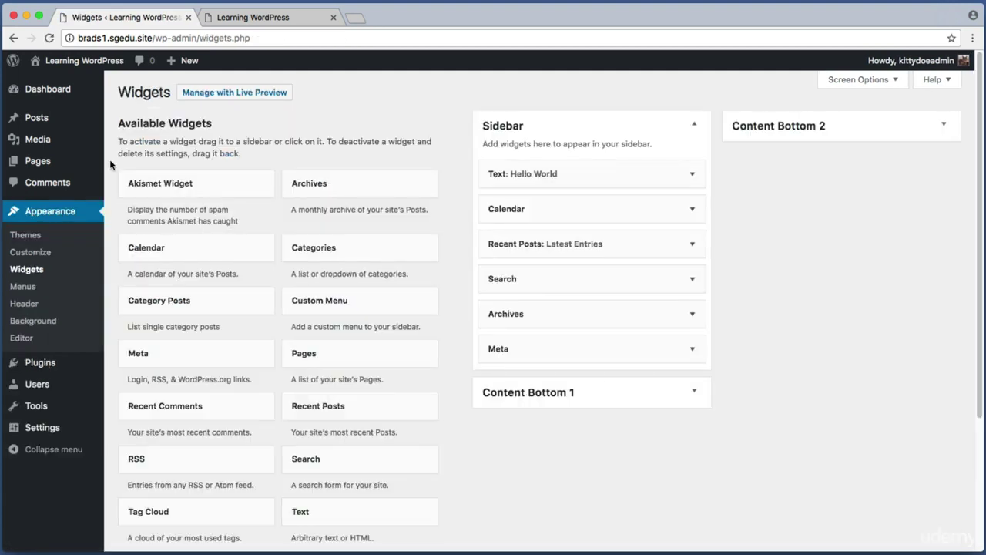
{"action": "key", "text": "super+shift+4"}
{"action": "left_click_drag", "start_coordinate": [117, 127], "coordinate": [466, 482]}
{"action": "left_click_drag", "start_coordinate": [114, 281], "coordinate": [274, 322]}
{"action": "left_click_drag", "start_coordinate": [180, 306], "coordinate": [550, 246]}
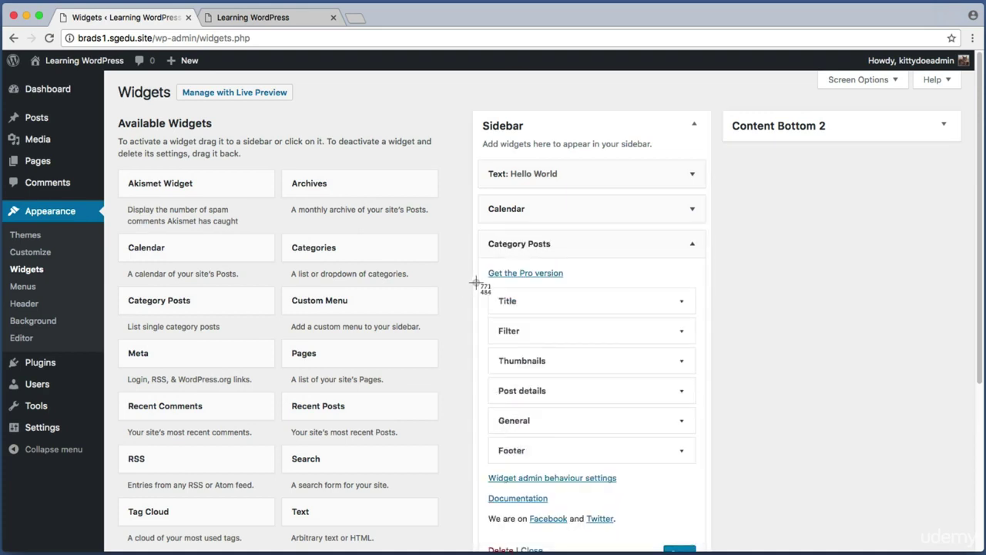
Expand the Category Posts widget's Title section and set the title to "Latest Recipes".
{"action": "key", "text": "super+shift+4"}
{"action": "left_click_drag", "start_coordinate": [487, 285], "coordinate": [705, 436]}
{"action": "key", "text": "super+shift+4"}
{"action": "left_click_drag", "start_coordinate": [478, 282], "coordinate": [724, 333]}
{"action": "left_click", "coordinate": [682, 303]}
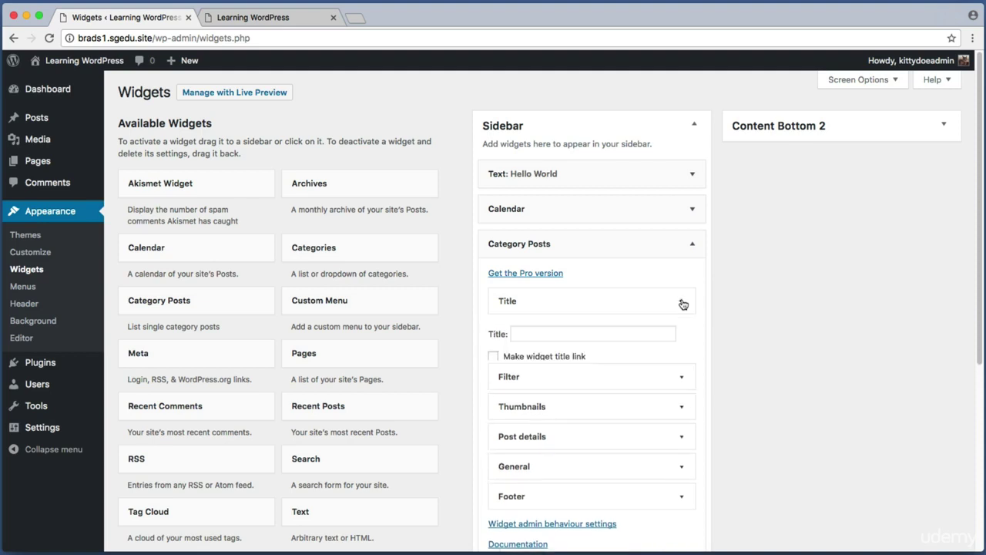
{"action": "left_click", "coordinate": [545, 336]}
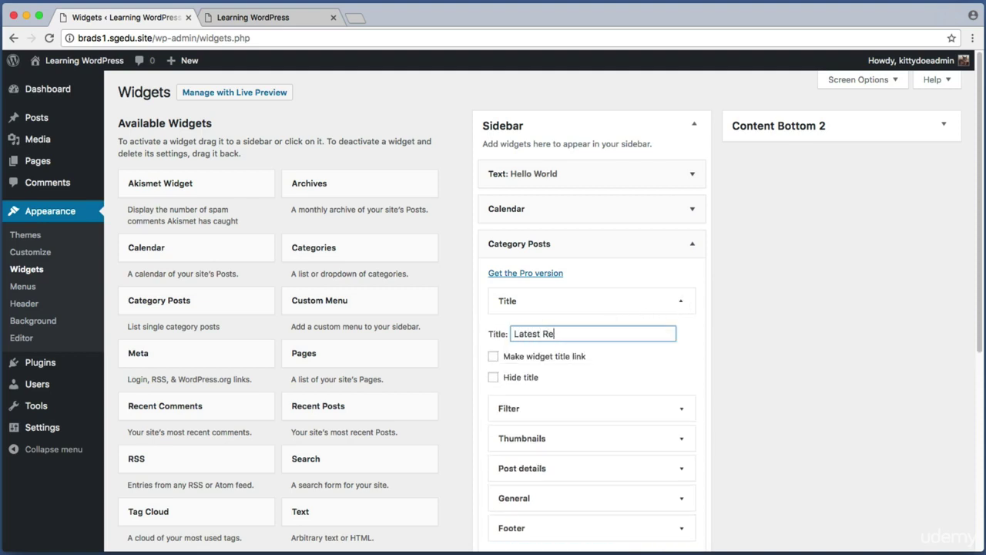
{"action": "scroll", "coordinate": [549, 326], "scroll_direction": "down", "scroll_amount": 1}
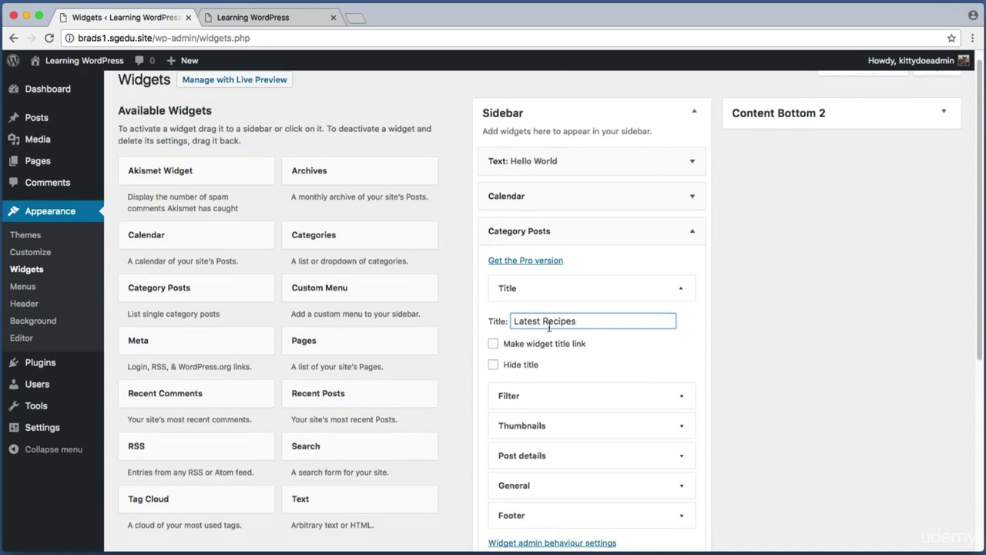
In the widget's Filter section, set the category to Recipes and the number of posts to show to 5.
{"action": "key", "text": "super+shift+4"}
{"action": "left_click_drag", "start_coordinate": [478, 369], "coordinate": [711, 396]}
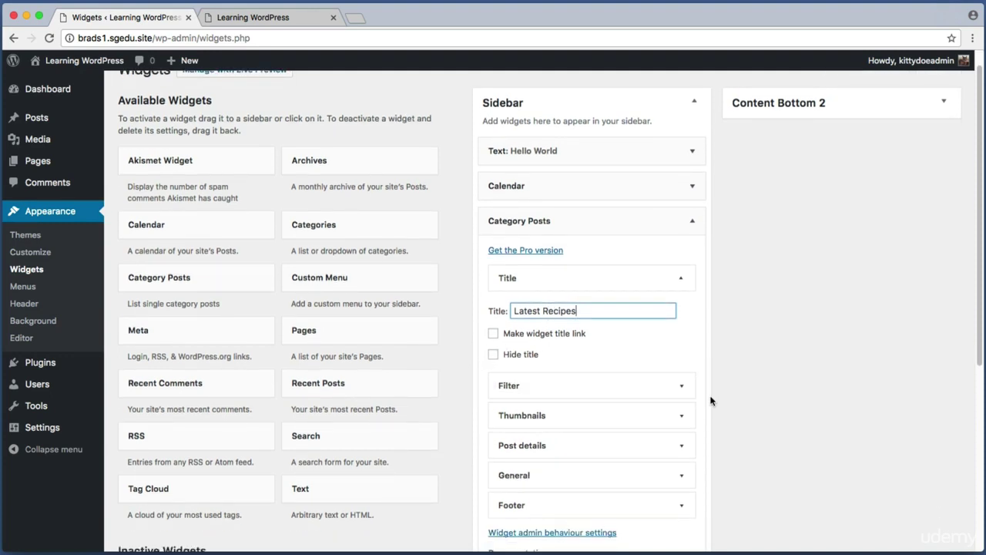
{"action": "left_click", "coordinate": [681, 387]}
{"action": "key", "text": "super+shift+4"}
{"action": "left_click_drag", "start_coordinate": [473, 401], "coordinate": [608, 425]}
{"action": "left_click", "coordinate": [585, 418]}
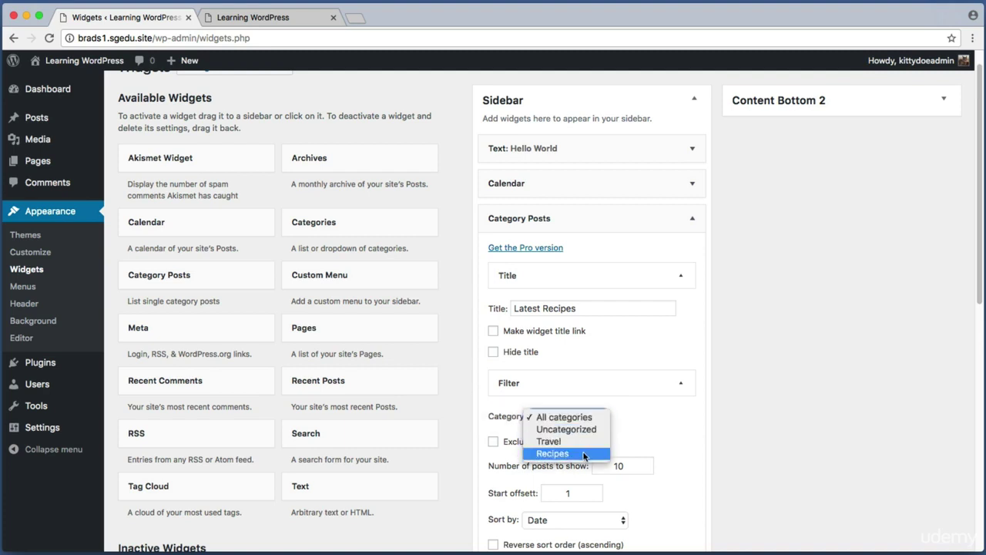
{"action": "left_click", "coordinate": [583, 454]}
{"action": "key", "text": "super+shift+4"}
{"action": "left_click_drag", "start_coordinate": [476, 450], "coordinate": [585, 461]}
{"action": "type", "text": "5"}
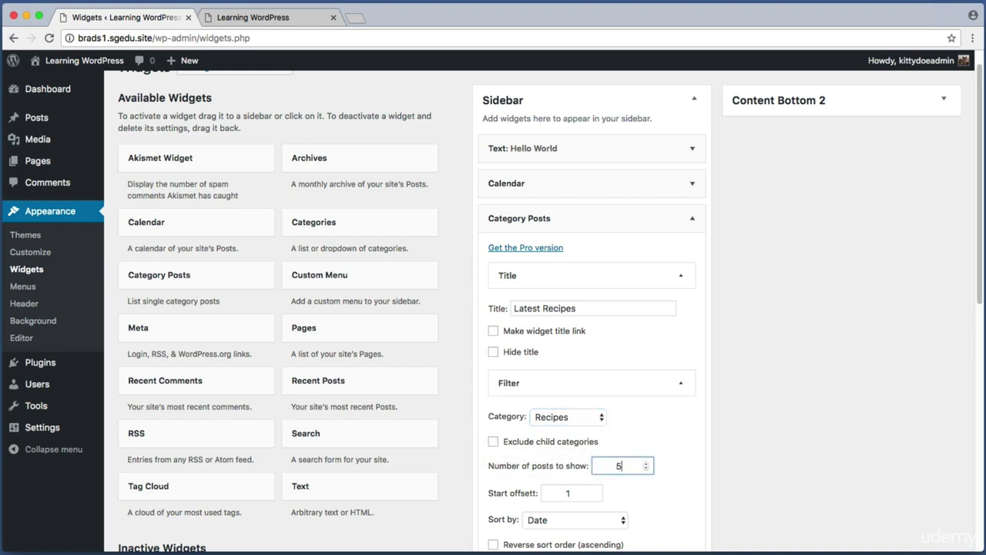
{"action": "left_click", "coordinate": [805, 413]}
Look over the Category Posts widget's remaining option sections, Thumbnails through Footer, and save the widget.
{"action": "scroll", "coordinate": [805, 414], "scroll_direction": "down", "scroll_amount": 1}
{"action": "scroll", "coordinate": [805, 414], "scroll_direction": "down", "scroll_amount": 5}
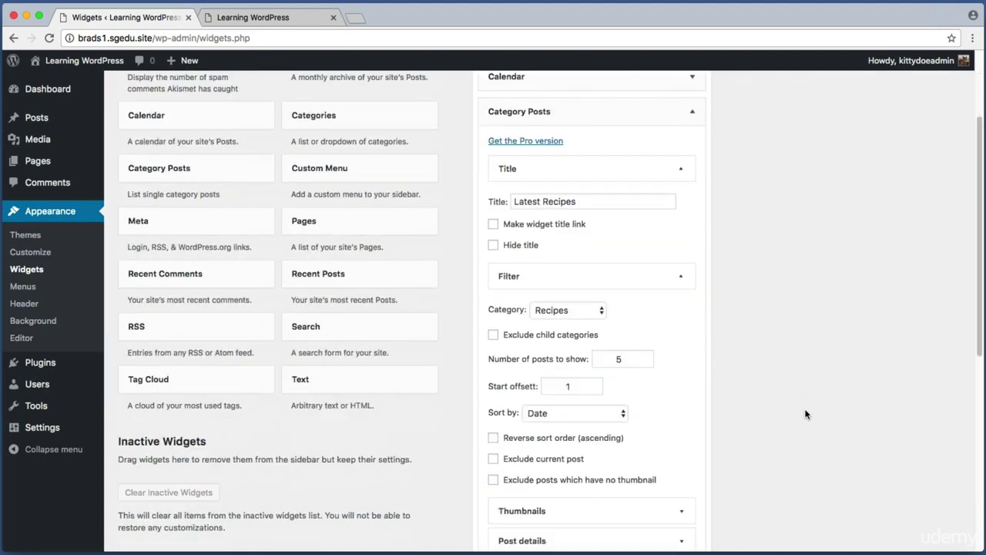
{"action": "scroll", "coordinate": [805, 413], "scroll_direction": "down", "scroll_amount": 4}
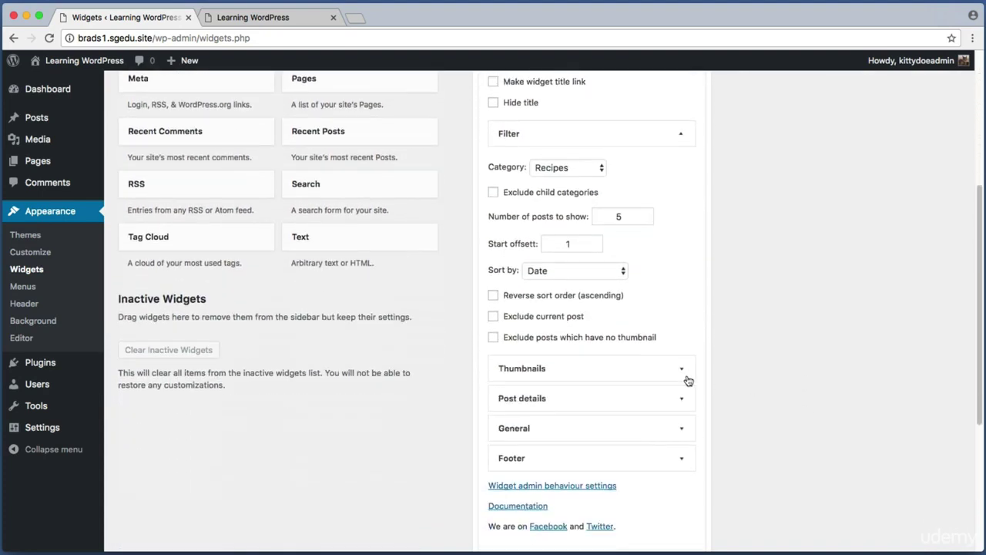
{"action": "key", "text": "super+shift+4"}
{"action": "left_click_drag", "start_coordinate": [476, 353], "coordinate": [708, 473]}
{"action": "scroll", "coordinate": [726, 425], "scroll_direction": "down", "scroll_amount": 4}
{"action": "key", "text": "super+shift+4"}
{"action": "left_click_drag", "start_coordinate": [647, 408], "coordinate": [722, 445]}
{"action": "left_click", "coordinate": [691, 432]}
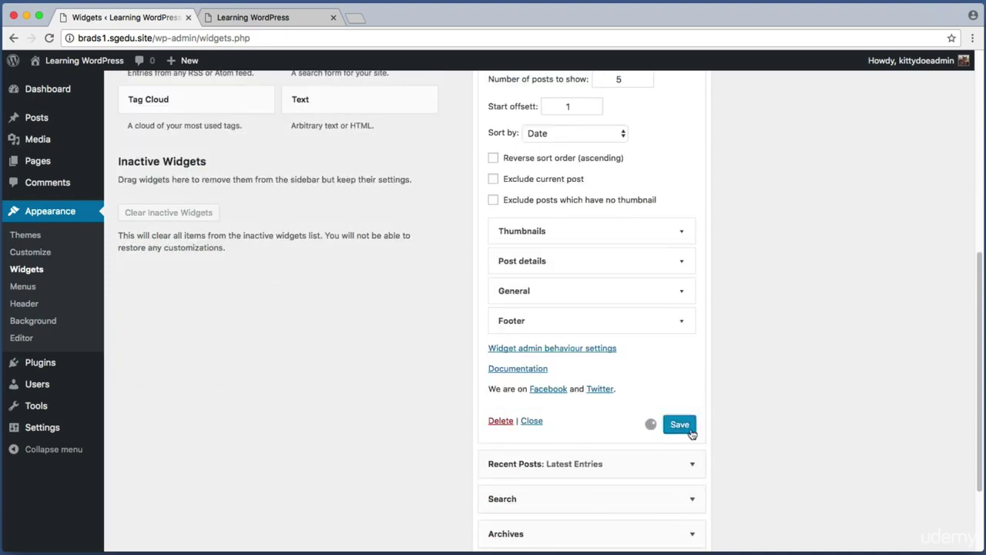
Switch to the live site and examine the Latest Recipes widget in the sidebar.
{"action": "left_click", "coordinate": [238, 15]}
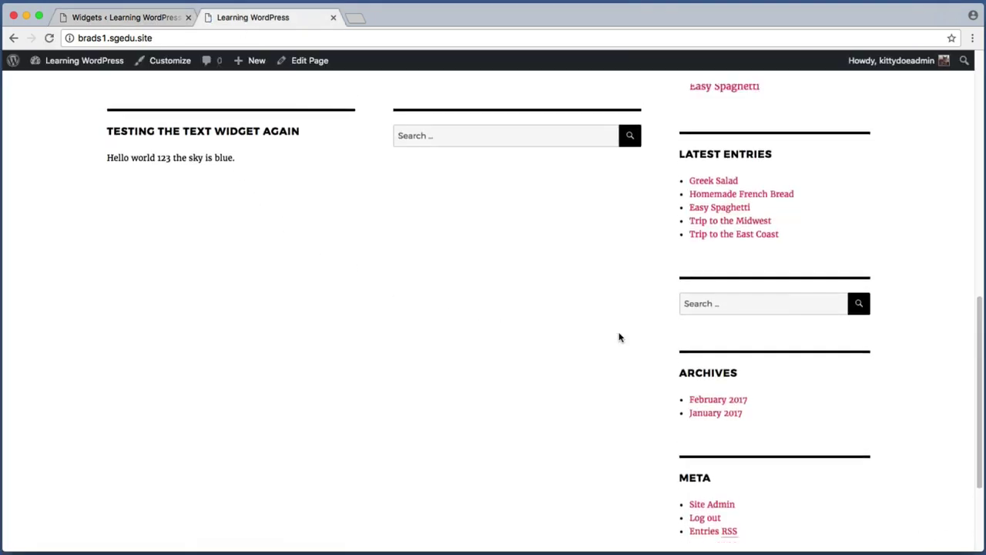
{"action": "scroll", "coordinate": [618, 337], "scroll_direction": "up", "scroll_amount": 2}
{"action": "key", "text": "super+shift+4"}
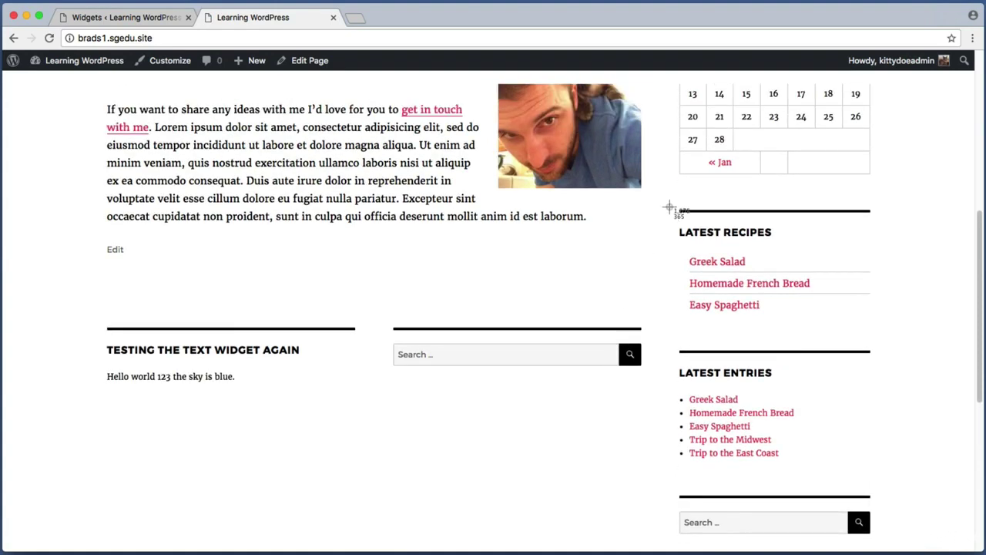
{"action": "left_click_drag", "start_coordinate": [670, 207], "coordinate": [913, 333]}
{"action": "key", "text": "super+shift+4"}
{"action": "left_click_drag", "start_coordinate": [684, 247], "coordinate": [852, 323]}
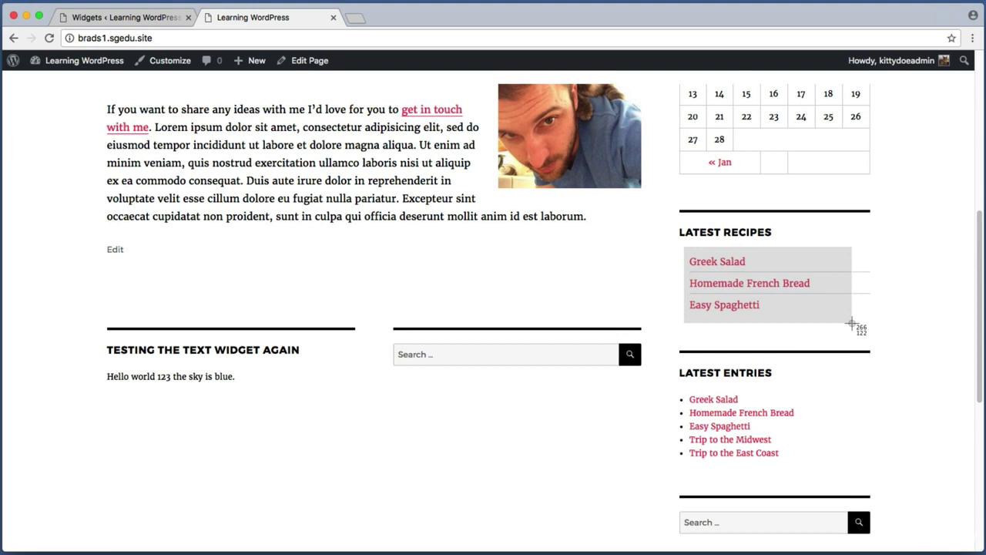
{"action": "left_click_drag", "start_coordinate": [851, 323], "coordinate": [851, 324]}
{"action": "key", "text": "super+shift+4"}
{"action": "left_click_drag", "start_coordinate": [678, 242], "coordinate": [836, 345]}
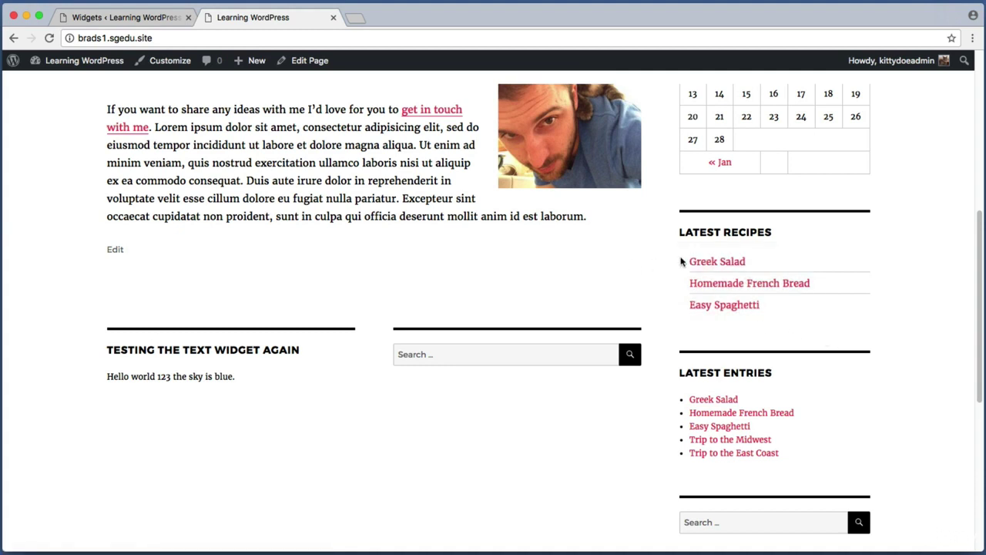
Open the Homemade French Bread post from the Latest Recipes widget and examine the space above its sidebar.
{"action": "left_click", "coordinate": [724, 284]}
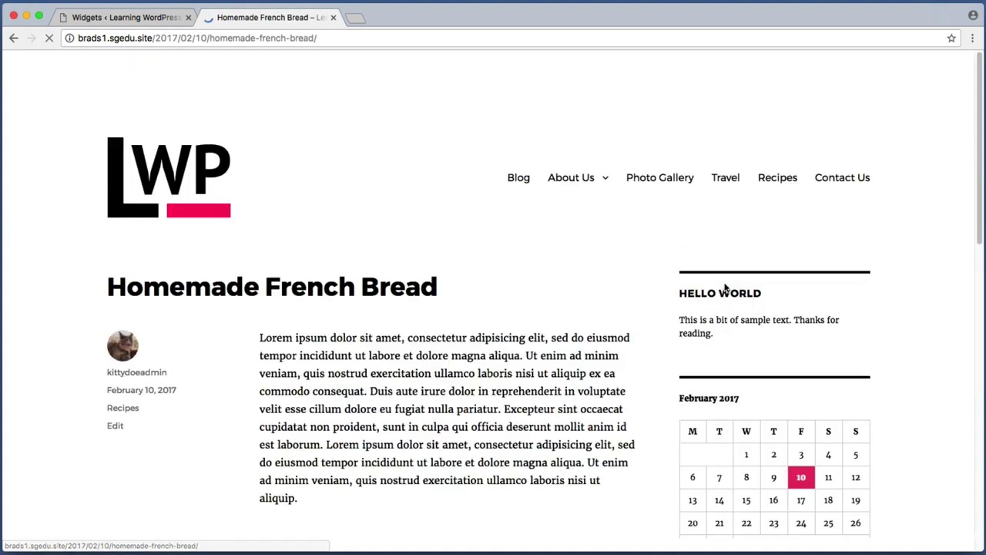
{"action": "key", "text": "super+shift+4"}
{"action": "left_click_drag", "start_coordinate": [84, 258], "coordinate": [558, 317]}
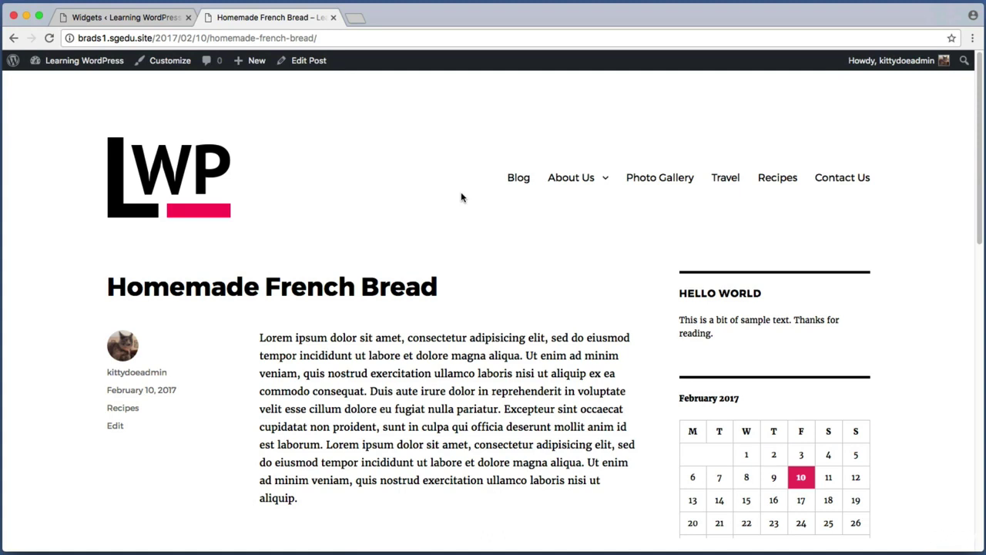
{"action": "key", "text": "super+shift+4"}
{"action": "left_click_drag", "start_coordinate": [678, 226], "coordinate": [871, 267]}
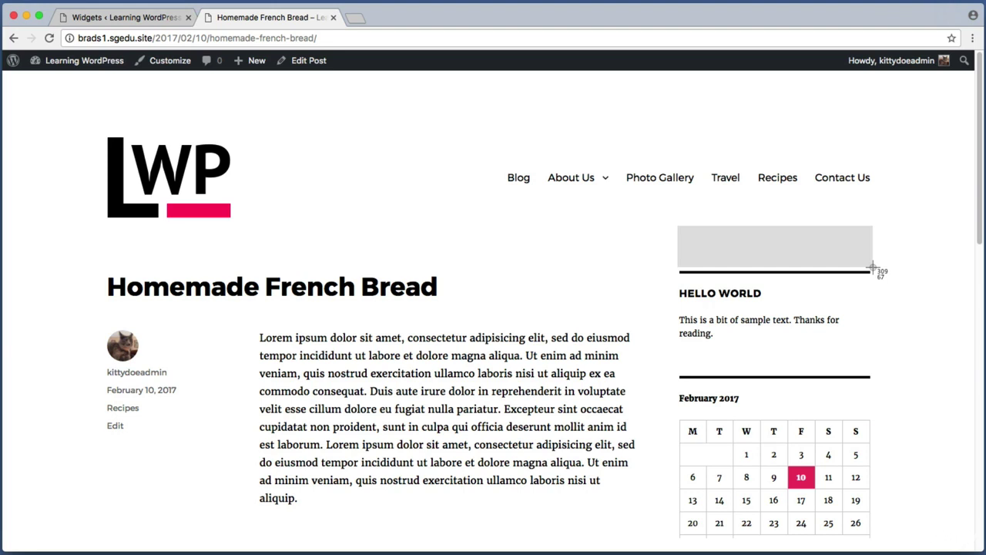
{"action": "left_click_drag", "start_coordinate": [872, 268], "coordinate": [872, 268]}
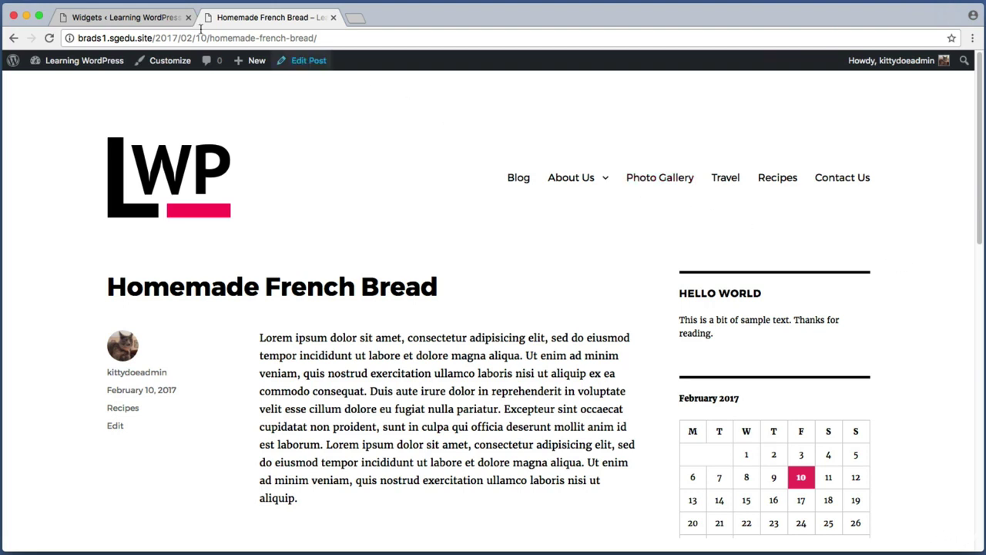
Return to the admin's Plugins page, start adding a new plugin and search the directory for "simple social icons".
{"action": "left_click", "coordinate": [149, 17]}
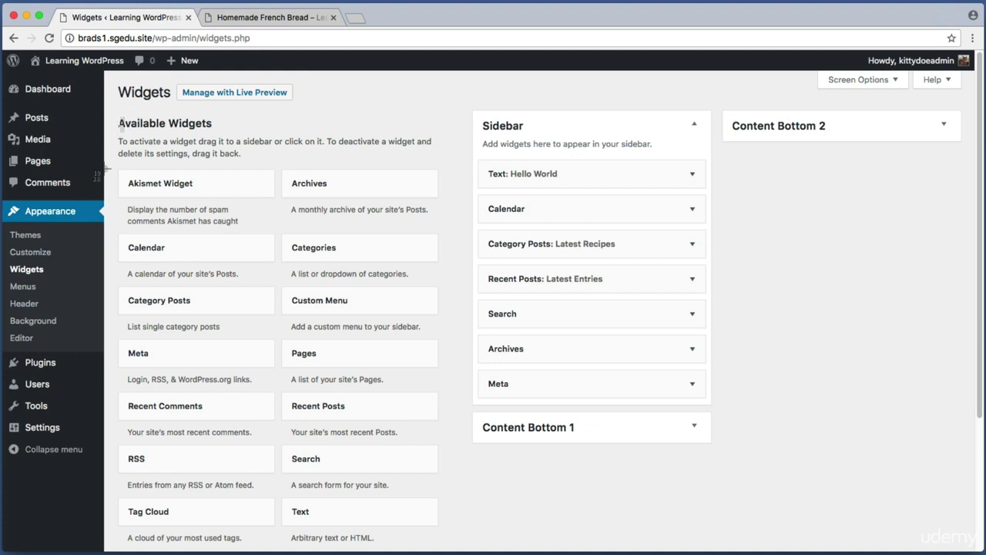
{"action": "left_click", "coordinate": [48, 363]}
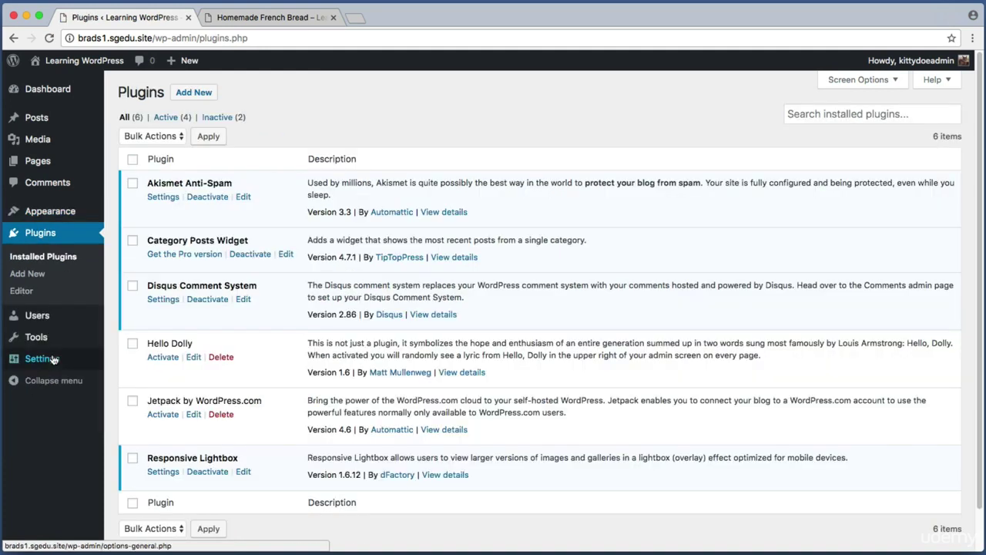
{"action": "key", "text": "super+shift+4"}
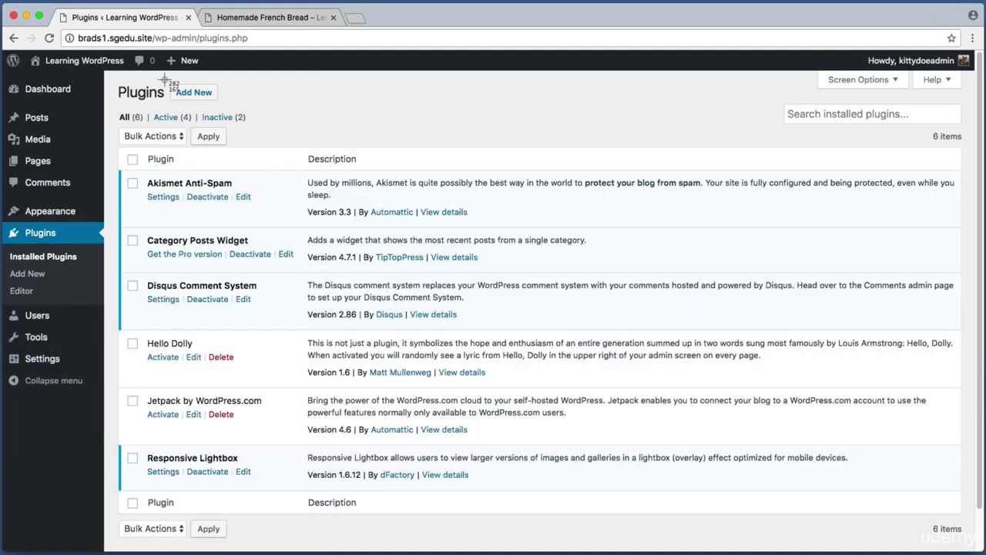
{"action": "left_click_drag", "start_coordinate": [166, 77], "coordinate": [220, 99]}
{"action": "left_click", "coordinate": [208, 95]}
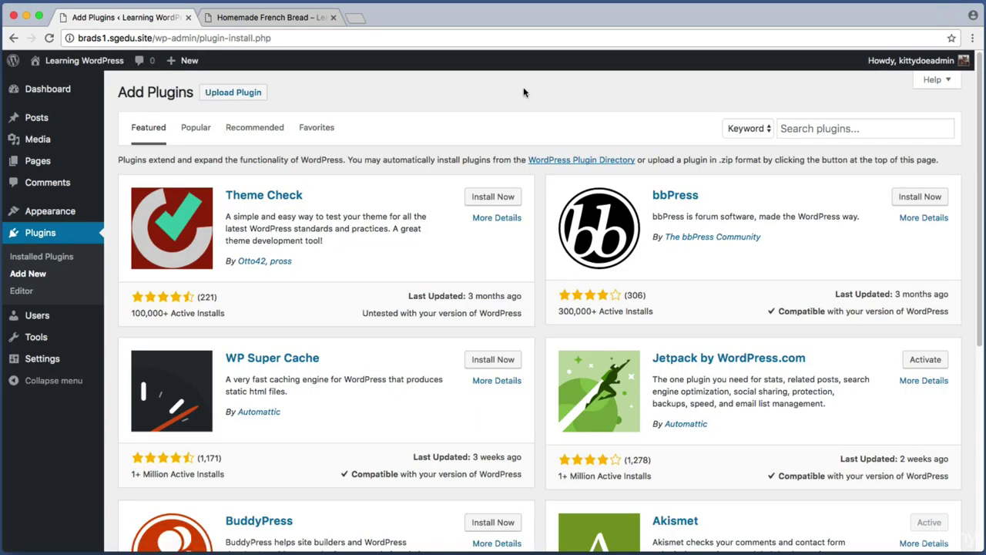
{"action": "key", "text": "super+shift+4"}
{"action": "left_click_drag", "start_coordinate": [763, 102], "coordinate": [950, 149]}
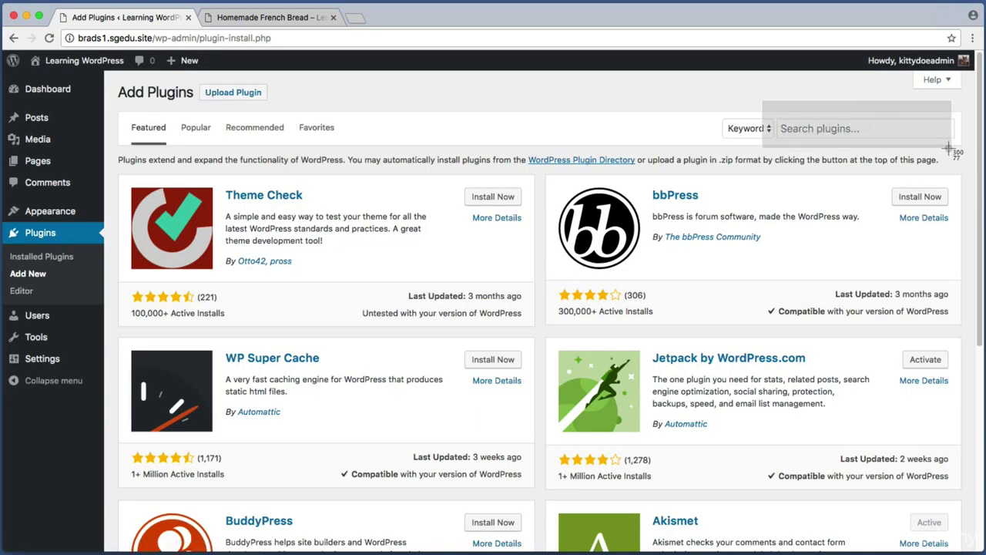
{"action": "left_click", "coordinate": [860, 130]}
{"action": "type", "text": "s"}
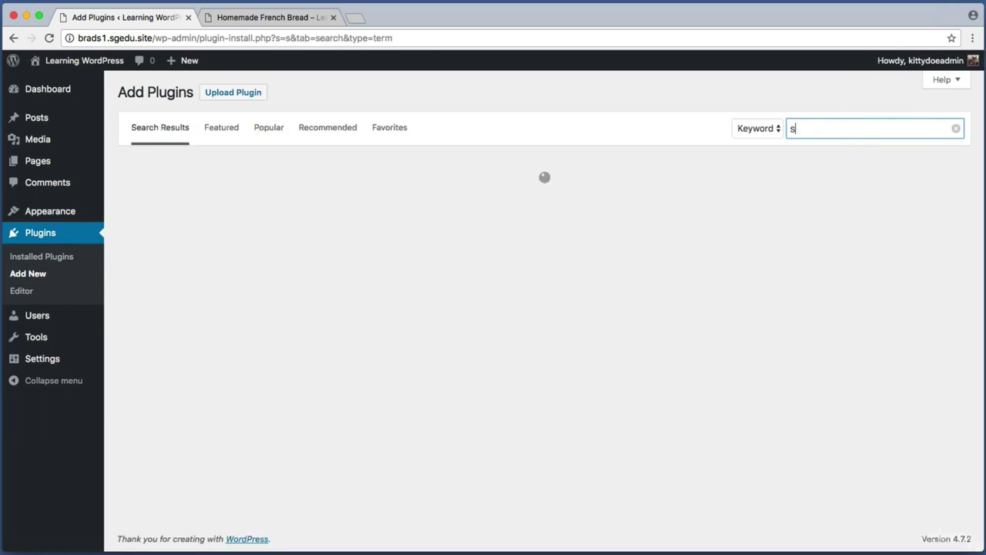
{"action": "type", "text": "imple social icon"}
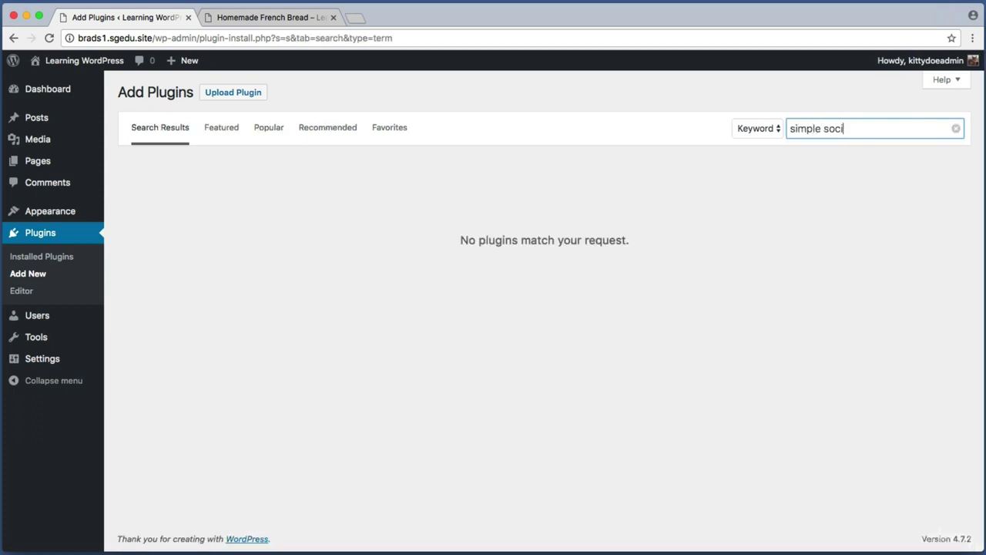
{"action": "type", "text": "s"}
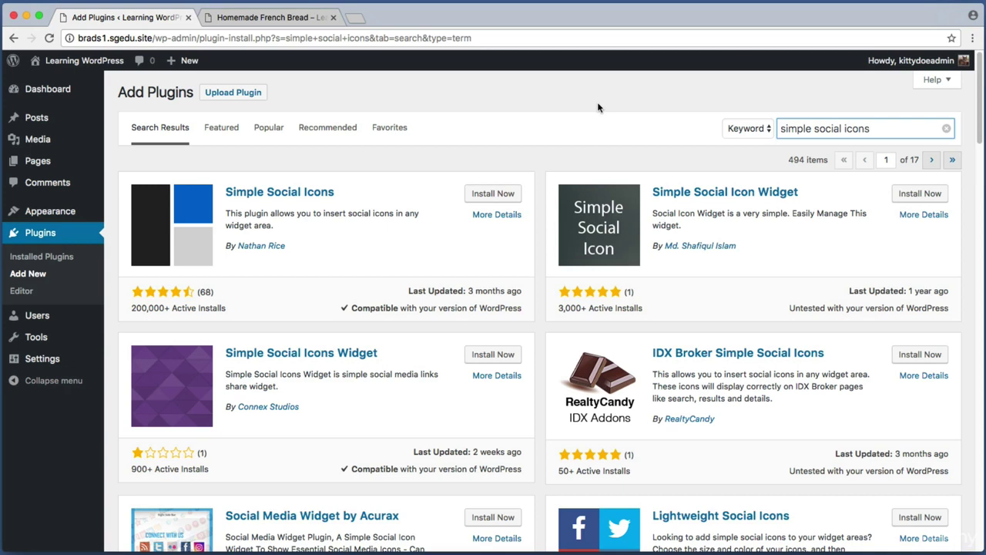
Review the Simple Social Icons plugin's rating and install count in the search results and install it.
{"action": "key", "text": "super+shift+4"}
{"action": "left_click_drag", "start_coordinate": [105, 148], "coordinate": [540, 325]}
{"action": "key", "text": "super+shift+4"}
{"action": "left_click_drag", "start_coordinate": [120, 296], "coordinate": [248, 316]}
{"action": "key", "text": "super+shift+4"}
{"action": "left_click_drag", "start_coordinate": [451, 177], "coordinate": [515, 203]}
{"action": "left_click", "coordinate": [514, 202]}
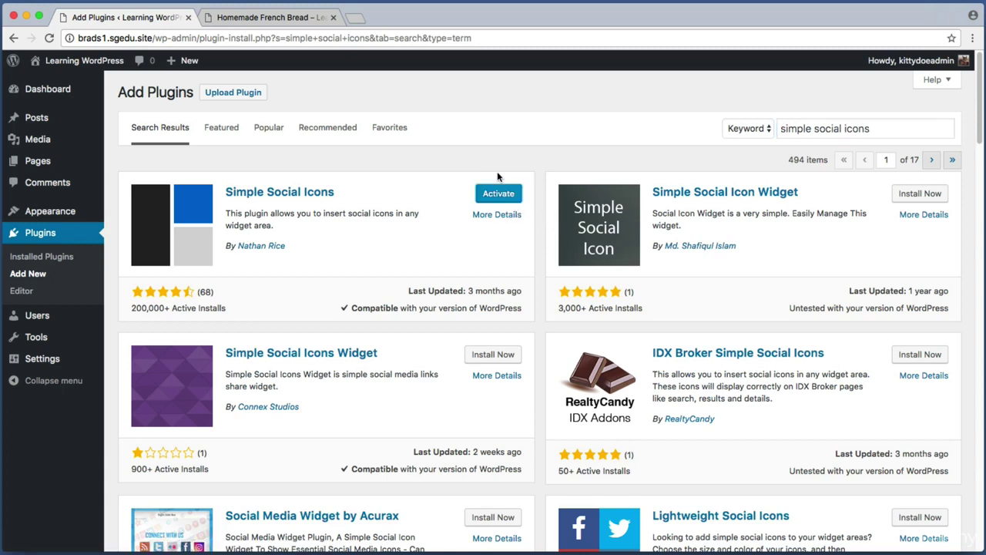
Activate the newly installed Simple Social Icons plugin.
{"action": "key", "text": "super+shift+4"}
{"action": "left_click_drag", "start_coordinate": [469, 171], "coordinate": [534, 210]}
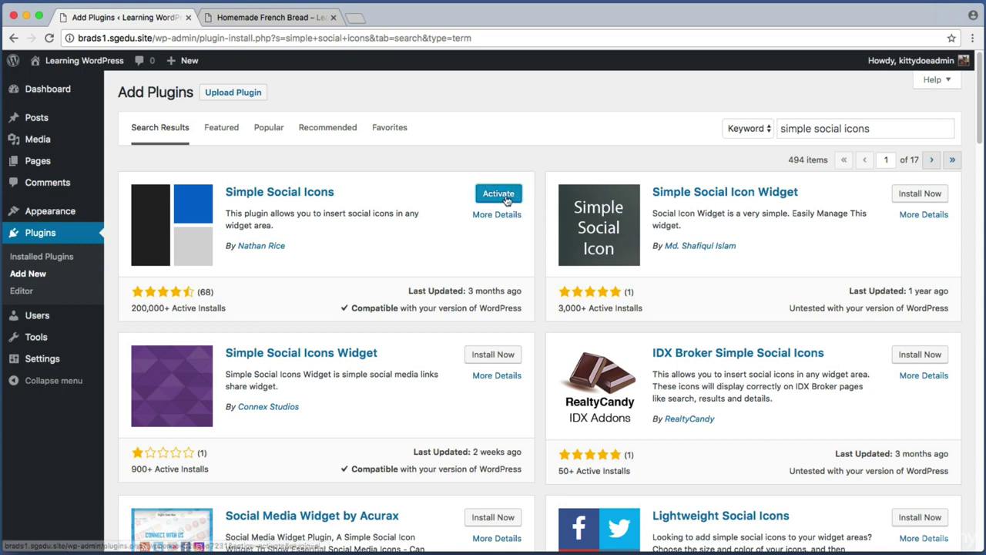
{"action": "left_click", "coordinate": [506, 199]}
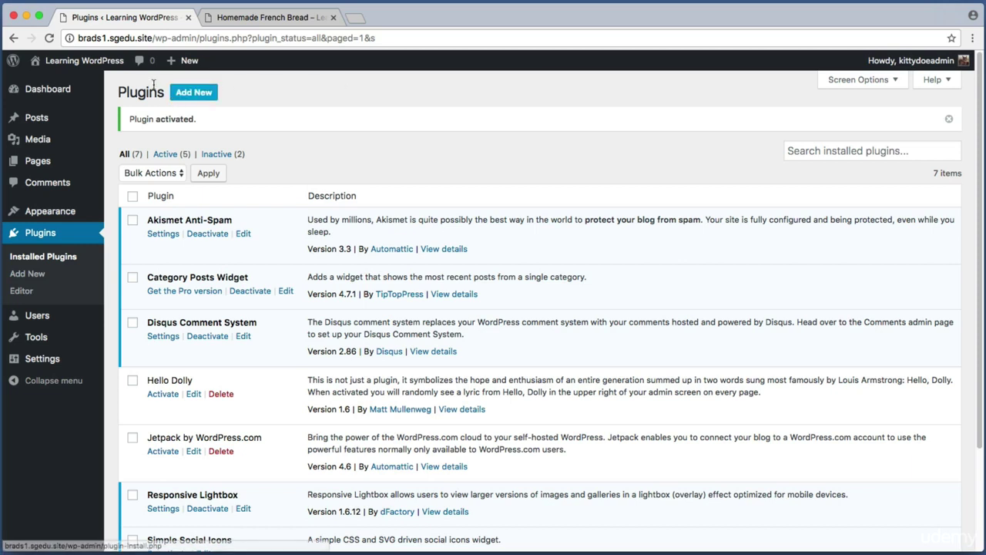
Go to the Widgets page and add the Simple Social Icons widget at the top of the Sidebar area.
{"action": "mouse_move", "coordinate": [51, 214]}
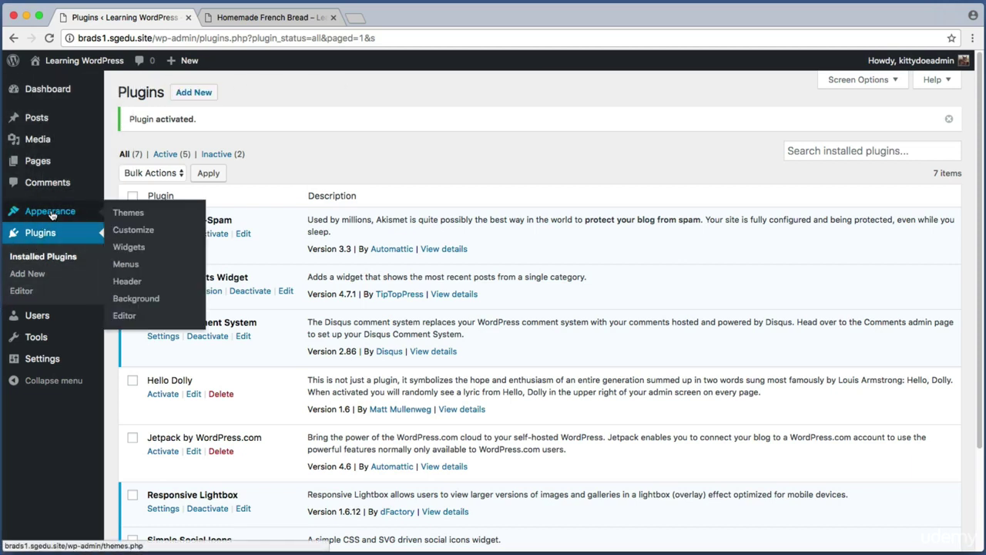
{"action": "left_click", "coordinate": [129, 247]}
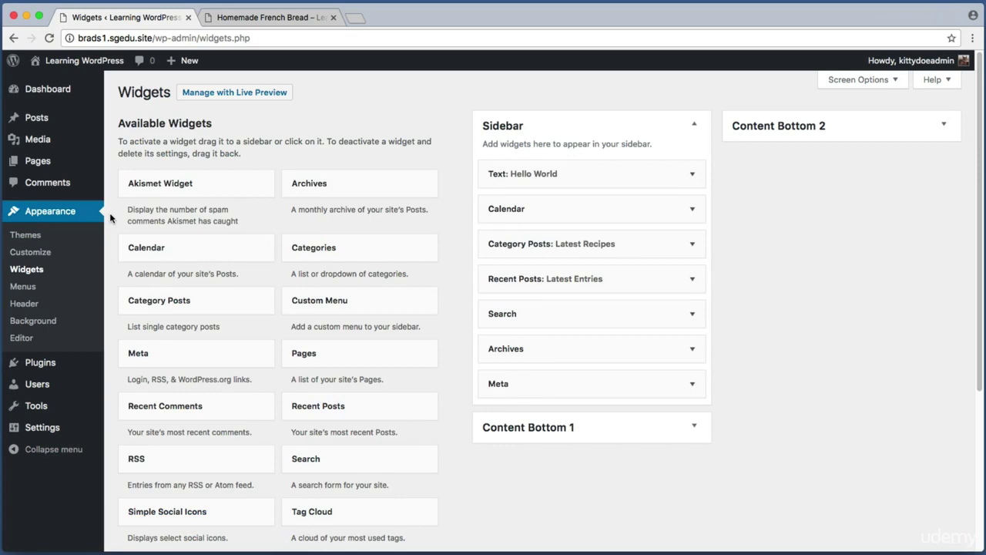
{"action": "key", "text": "super+shift+4"}
{"action": "left_click_drag", "start_coordinate": [109, 113], "coordinate": [460, 542]}
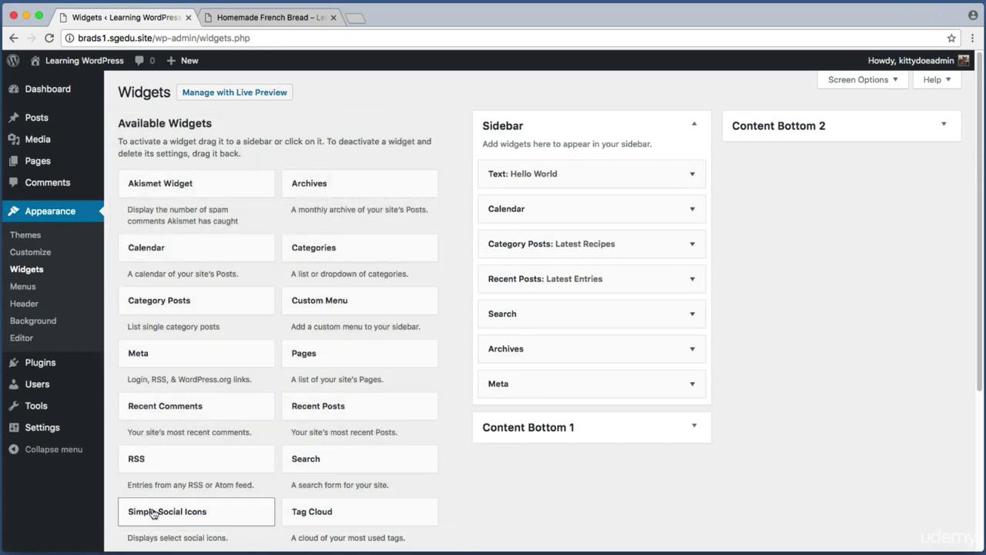
{"action": "key", "text": "super+shift+4"}
{"action": "left_click_drag", "start_coordinate": [112, 490], "coordinate": [281, 542]}
{"action": "left_click_drag", "start_coordinate": [174, 522], "coordinate": [540, 182]}
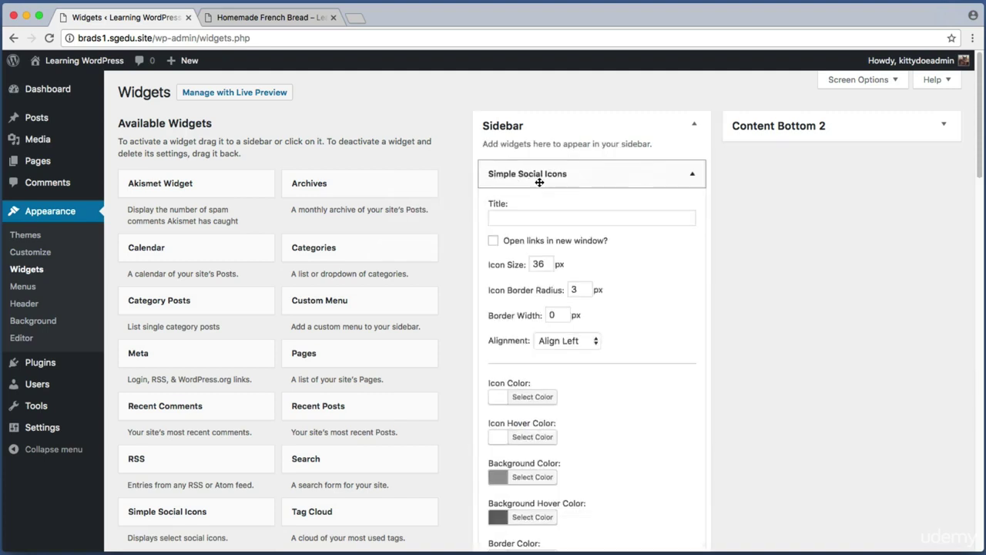
{"action": "left_click", "coordinate": [512, 217]}
{"action": "type", "text": "F"}
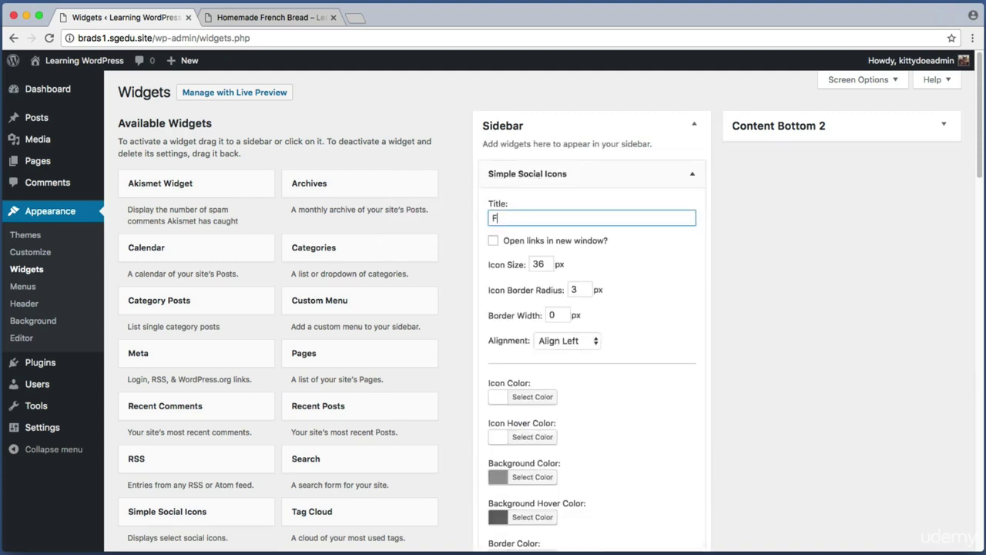
{"action": "type", "text": "ollow  Me"}
{"action": "key", "text": "super+a"}
{"action": "type", "text": "Get Social"}
{"action": "key", "text": "super+a"}
{"action": "key", "text": "BackSpace"}
Examine the Simple Social Icons widget's title, icon size, alignment and colour options and its list of social profile URI fields.
{"action": "key", "text": "super+shift+4"}
{"action": "left_click_drag", "start_coordinate": [479, 190], "coordinate": [738, 243]}
{"action": "key", "text": "super+shift+4"}
{"action": "left_click_drag", "start_coordinate": [475, 246], "coordinate": [633, 364]}
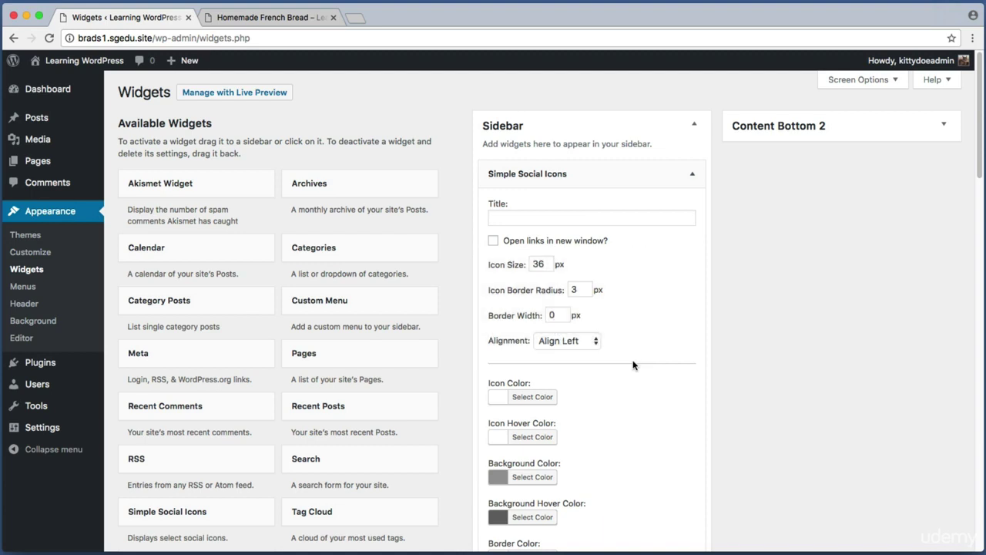
{"action": "scroll", "coordinate": [545, 356], "scroll_direction": "down", "scroll_amount": 3}
{"action": "key", "text": "super+shift+4"}
{"action": "left_click_drag", "start_coordinate": [471, 254], "coordinate": [598, 499]}
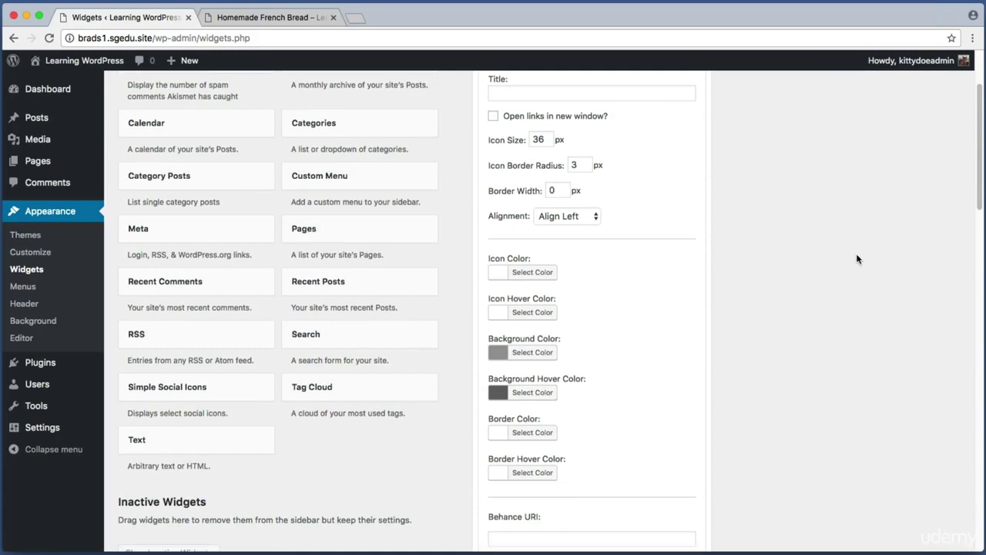
{"action": "scroll", "coordinate": [856, 259], "scroll_direction": "down", "scroll_amount": 5}
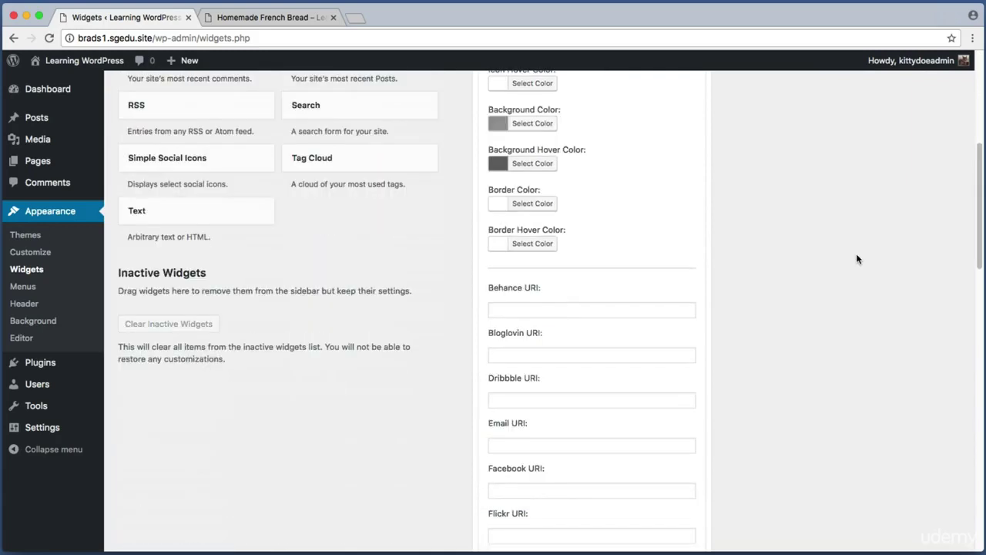
{"action": "scroll", "coordinate": [857, 258], "scroll_direction": "down", "scroll_amount": 2}
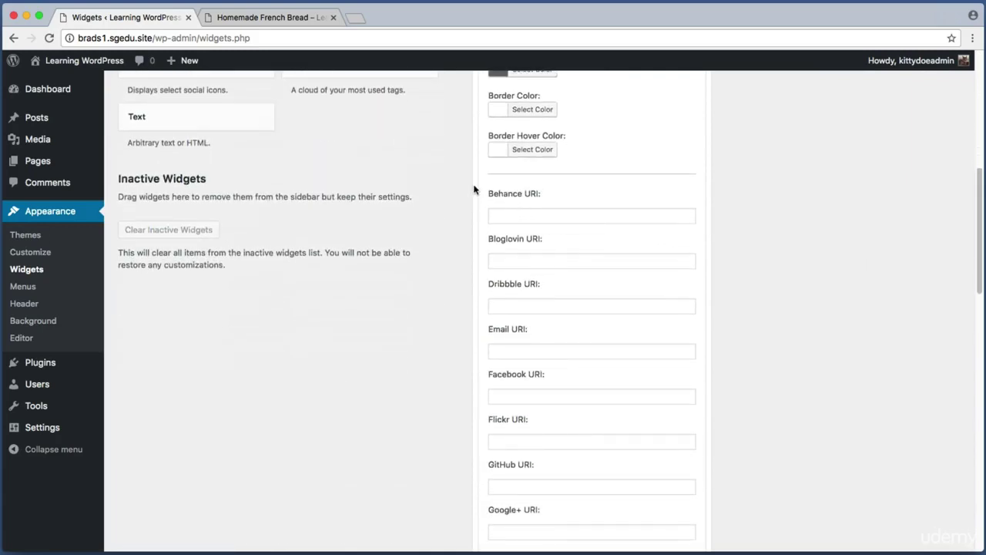
{"action": "key", "text": "super+shift+4"}
{"action": "left_click_drag", "start_coordinate": [482, 182], "coordinate": [736, 509]}
Paste the Facebook page address into the Simple Social Icons widget's Facebook URI.
{"action": "key", "text": "super+shift+4"}
{"action": "left_click_drag", "start_coordinate": [474, 367], "coordinate": [747, 413]}
{"action": "left_click", "coordinate": [538, 397]}
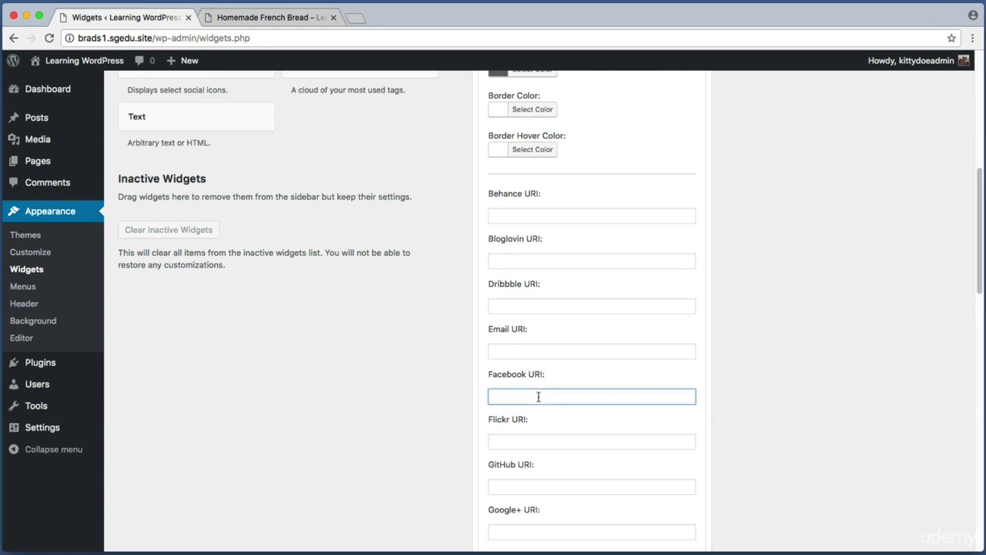
{"action": "right_click", "coordinate": [522, 395]}
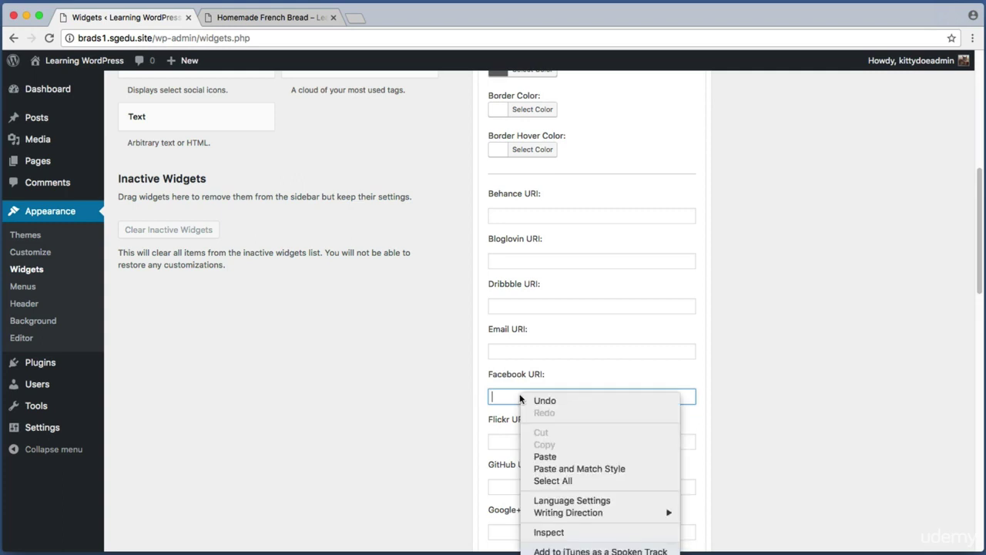
{"action": "left_click", "coordinate": [552, 456]}
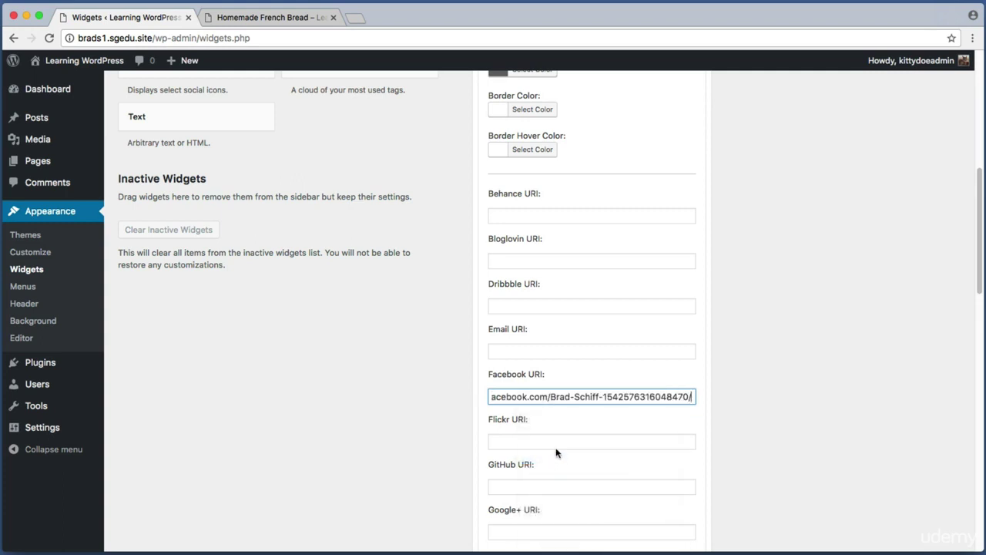
{"action": "left_click_drag", "start_coordinate": [634, 396], "coordinate": [538, 396]}
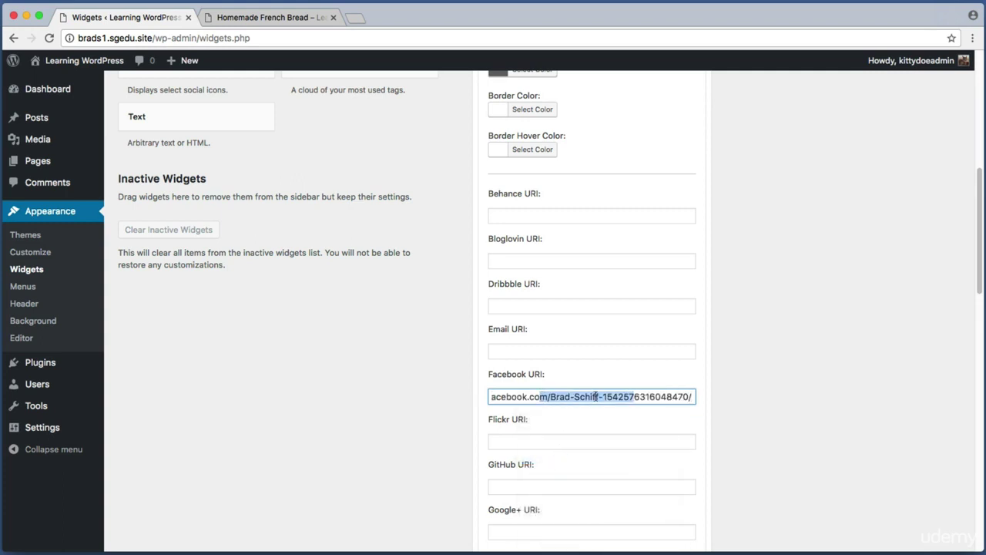
{"action": "left_click", "coordinate": [646, 396]}
{"action": "left_click", "coordinate": [381, 387]}
{"action": "scroll", "coordinate": [426, 384], "scroll_direction": "down", "scroll_amount": 2}
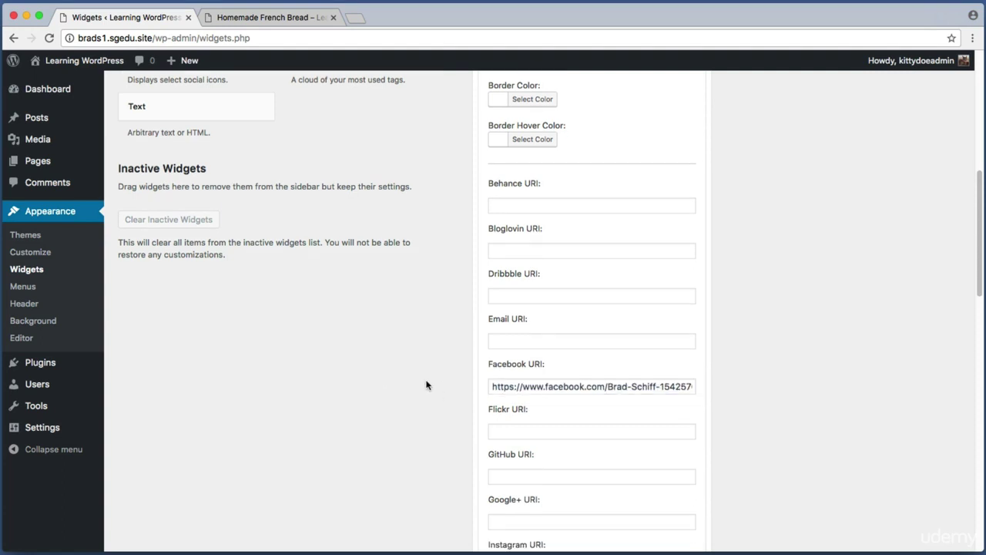
{"action": "left_click_drag", "start_coordinate": [496, 335], "coordinate": [577, 500]}
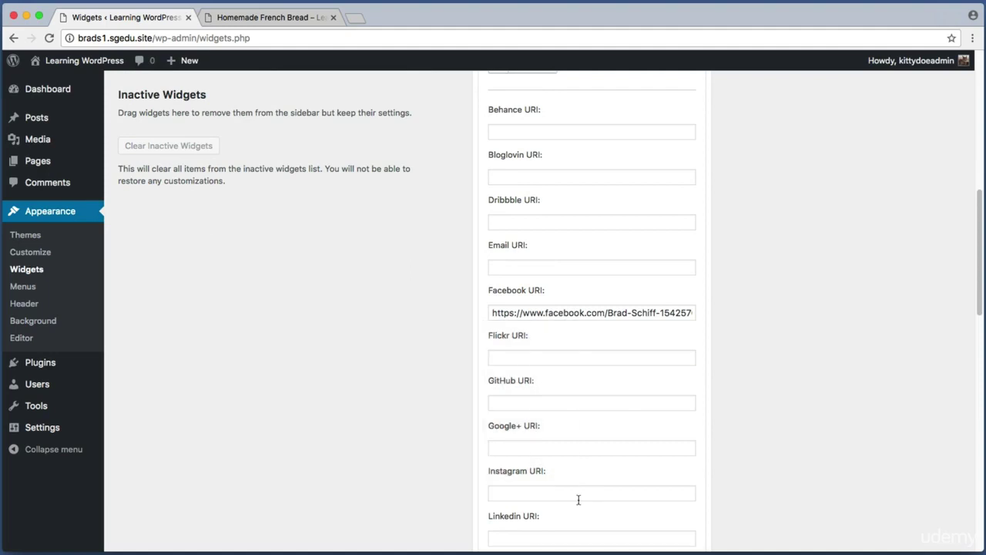
{"action": "scroll", "coordinate": [488, 449], "scroll_direction": "down", "scroll_amount": 2}
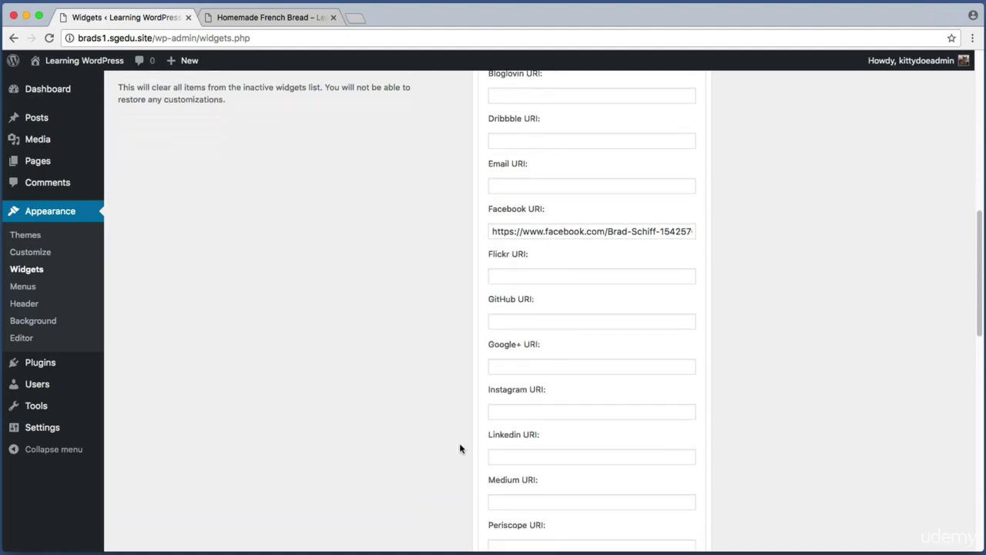
{"action": "scroll", "coordinate": [459, 448], "scroll_direction": "down", "scroll_amount": 1}
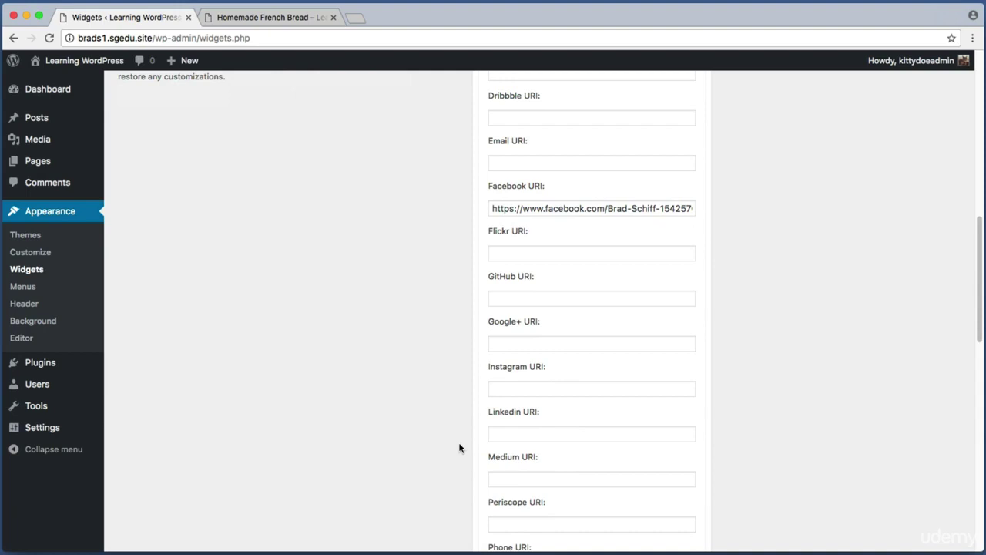
{"action": "scroll", "coordinate": [459, 448], "scroll_direction": "down", "scroll_amount": 6}
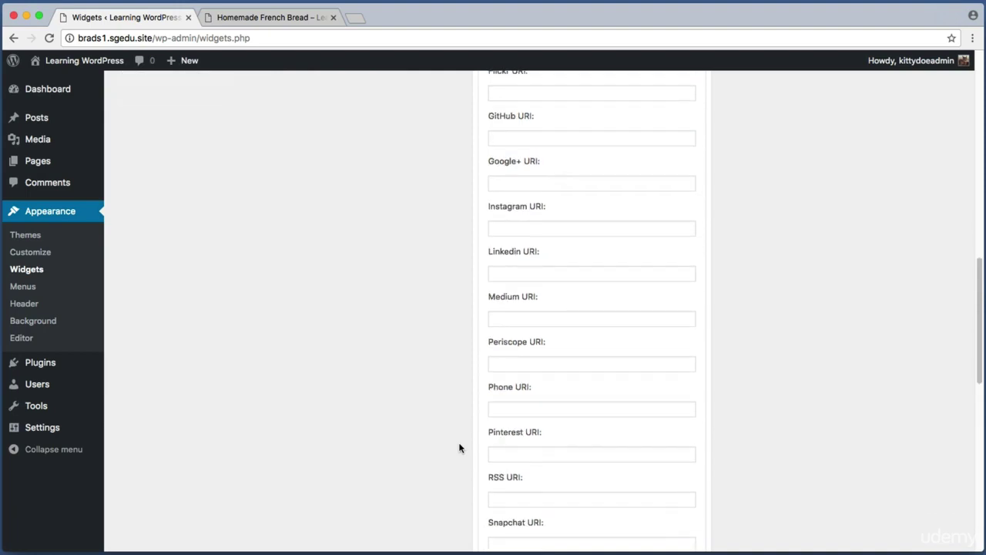
{"action": "scroll", "coordinate": [459, 447], "scroll_direction": "down", "scroll_amount": 5}
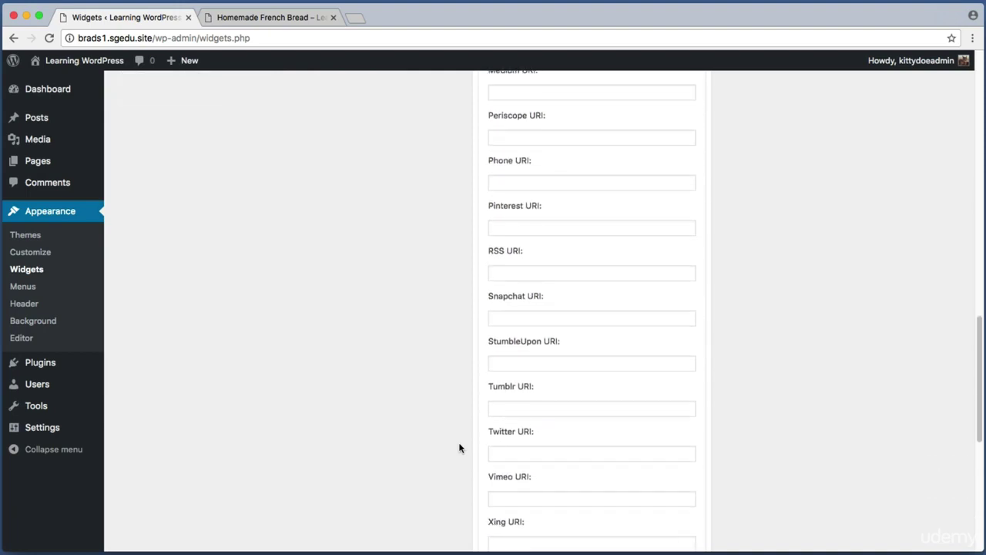
{"action": "scroll", "coordinate": [459, 448], "scroll_direction": "down", "scroll_amount": 2}
{"action": "key", "text": "super+shift+4"}
{"action": "left_click_drag", "start_coordinate": [470, 348], "coordinate": [788, 411]}
{"action": "left_click", "coordinate": [522, 385]}
{"action": "right_click", "coordinate": [523, 386]}
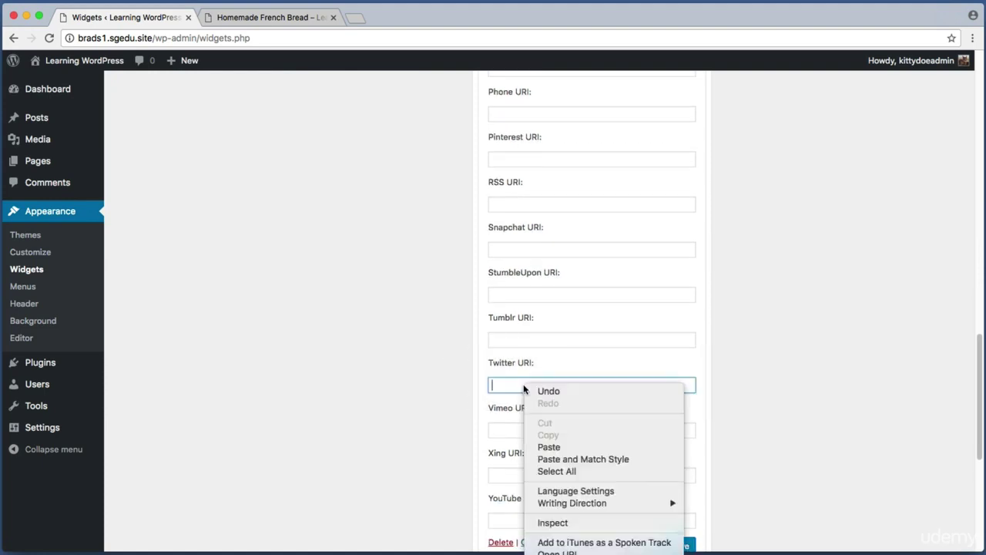
{"action": "left_click", "coordinate": [549, 447]}
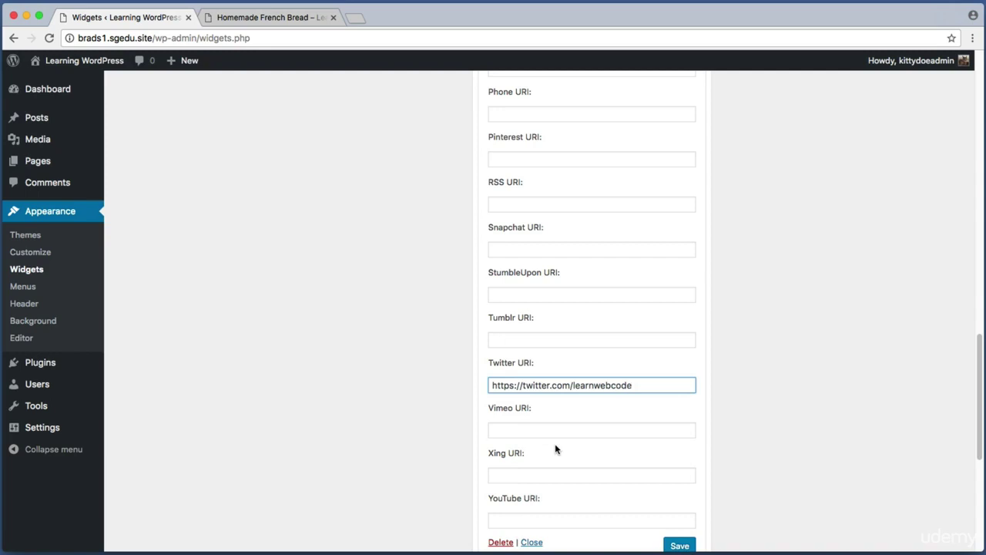
{"action": "scroll", "coordinate": [556, 449], "scroll_direction": "down", "scroll_amount": 2}
{"action": "key", "text": "super+shift+4"}
{"action": "left_click_drag", "start_coordinate": [485, 454], "coordinate": [688, 496]}
{"action": "left_click", "coordinate": [508, 484]}
{"action": "right_click", "coordinate": [508, 481]}
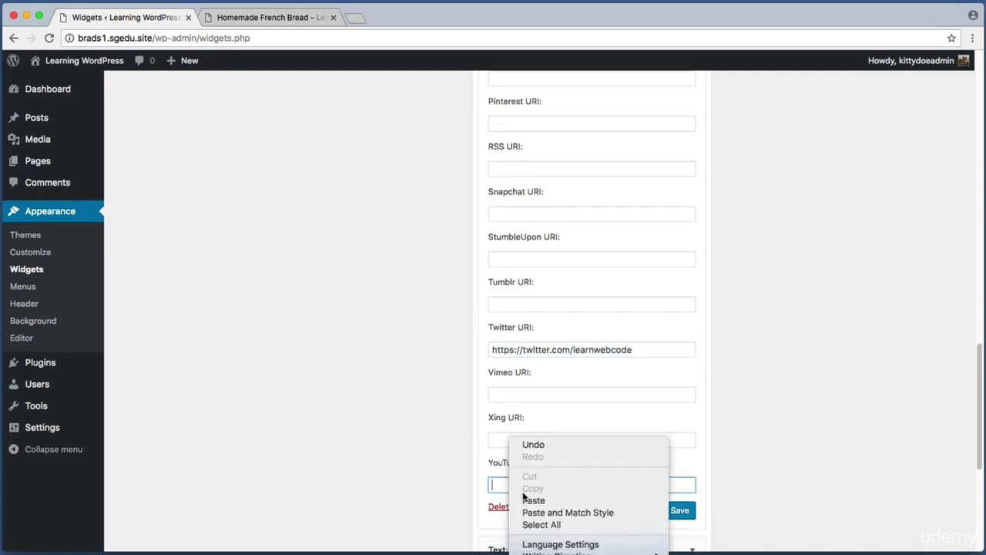
{"action": "left_click", "coordinate": [526, 499]}
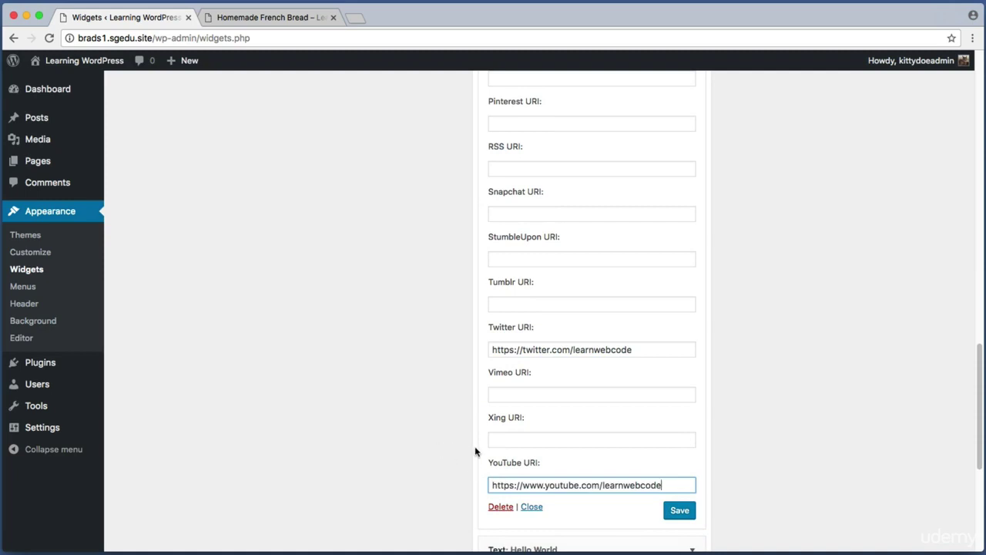
{"action": "key", "text": "super+shift+4"}
{"action": "mouse_move", "coordinate": [690, 523]}
{"action": "left_mouse_down"}
{"action": "mouse_move", "coordinate": [739, 542]}
{"action": "mouse_move", "coordinate": [702, 532]}
{"action": "left_mouse_up"}
{"action": "left_click", "coordinate": [681, 511]}
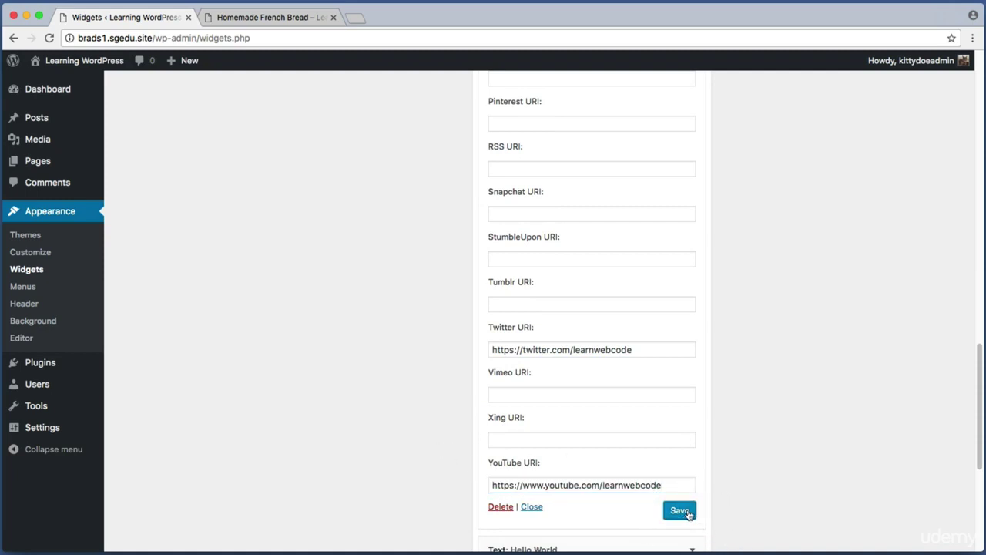
Reload the live Homemade French Bread post and check the social icons in its sidebar.
{"action": "left_click", "coordinate": [294, 22]}
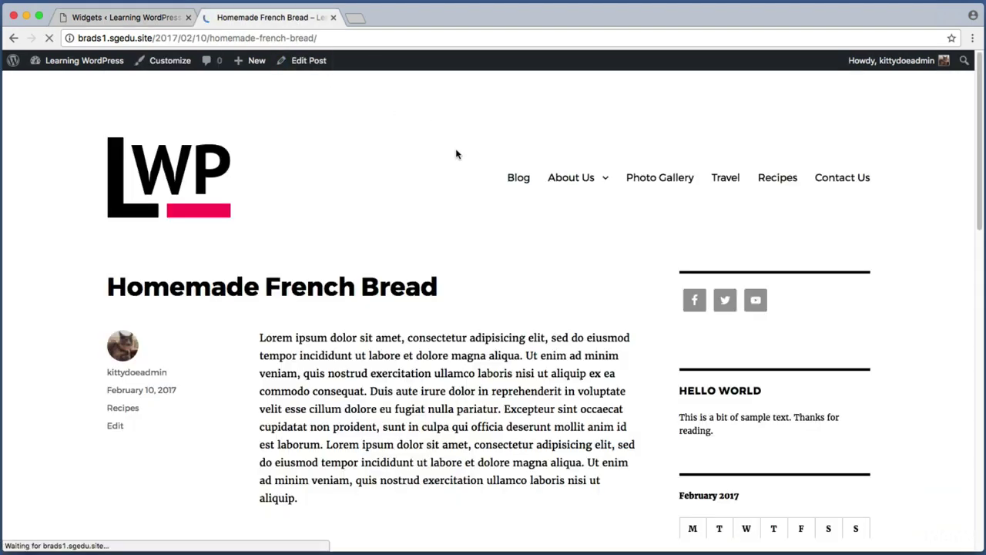
{"action": "key", "text": "super+shift+4"}
{"action": "left_click_drag", "start_coordinate": [664, 269], "coordinate": [827, 344]}
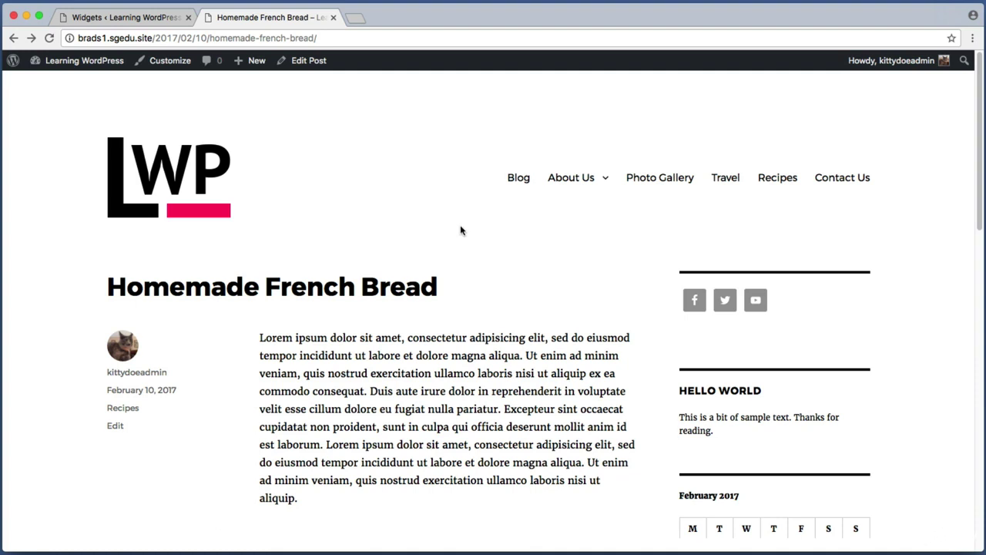
Return to the admin's Widgets page and collapse the Sidebar area.
{"action": "left_click", "coordinate": [145, 18]}
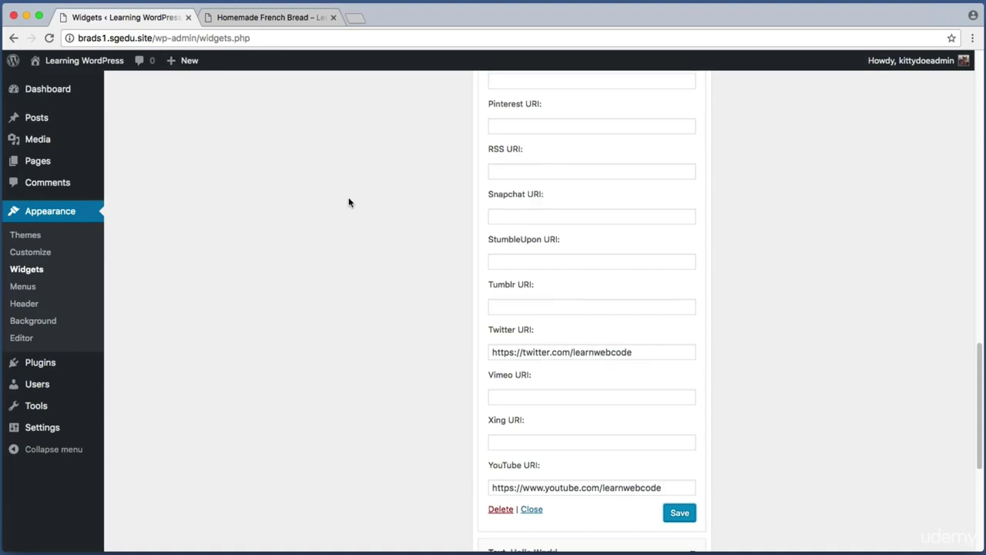
{"action": "scroll", "coordinate": [350, 202], "scroll_direction": "up", "scroll_amount": 10}
{"action": "left_click", "coordinate": [611, 125]}
{"action": "key", "text": "super+shift+4"}
{"action": "left_click_drag", "start_coordinate": [470, 97], "coordinate": [963, 197]}
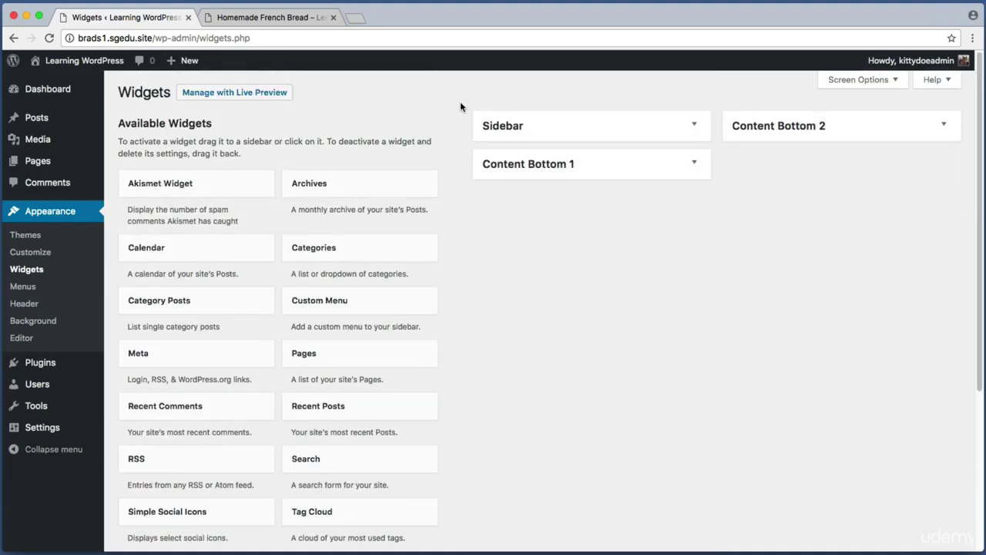
Examine the theme's widget areas: Sidebar, Content Bottom 1 and Content Bottom 2.
{"action": "key", "text": "super+shift+4"}
{"action": "left_click_drag", "start_coordinate": [462, 103], "coordinate": [640, 142]}
{"action": "key", "text": "super+shift+4"}
{"action": "left_click_drag", "start_coordinate": [480, 146], "coordinate": [620, 181]}
{"action": "key", "text": "super+shift+4"}
{"action": "left_click_drag", "start_coordinate": [721, 111], "coordinate": [901, 174]}
{"action": "key", "text": "super+shift+4"}
{"action": "left_click_drag", "start_coordinate": [474, 189], "coordinate": [708, 233]}
Look over the Available Widgets list, including the Simple Social Icons entry added by the plugin.
{"action": "key", "text": "super+shift+4"}
{"action": "left_click_drag", "start_coordinate": [114, 113], "coordinate": [456, 477]}
{"action": "mouse_move", "coordinate": [352, 196]}
{"action": "left_mouse_down"}
{"action": "mouse_move", "coordinate": [383, 179]}
{"action": "mouse_move", "coordinate": [354, 192]}
{"action": "left_mouse_up"}
{"action": "key", "text": "super+shift+4"}
{"action": "left_click_drag", "start_coordinate": [115, 107], "coordinate": [449, 488]}
{"action": "key", "text": "super+shift+4"}
{"action": "left_click_drag", "start_coordinate": [116, 488], "coordinate": [284, 543]}
Compare the main content and the sidebar column on the live Homemade French Bread post.
{"action": "left_click", "coordinate": [285, 22]}
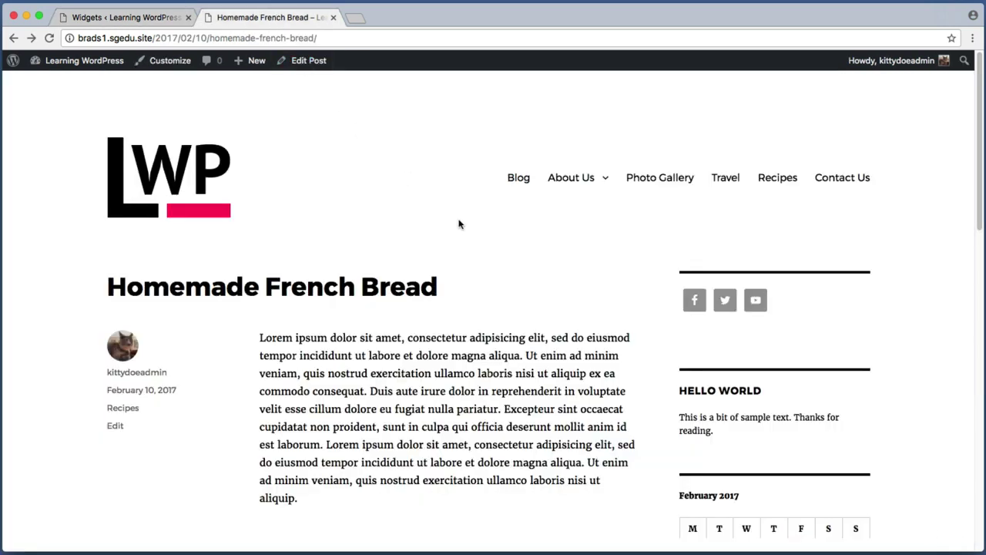
{"action": "key", "text": "super+shift+4"}
{"action": "left_click_drag", "start_coordinate": [663, 234], "coordinate": [890, 513]}
{"action": "key", "text": "super+shift+4"}
{"action": "left_click_drag", "start_coordinate": [85, 247], "coordinate": [646, 513]}
{"action": "key", "text": "super+shift+4"}
{"action": "left_click_drag", "start_coordinate": [660, 248], "coordinate": [902, 535]}
{"action": "key", "text": "super+shift+4"}
{"action": "left_click_drag", "start_coordinate": [74, 245], "coordinate": [636, 516]}
{"action": "key", "text": "super+shift+4"}
{"action": "left_click_drag", "start_coordinate": [637, 228], "coordinate": [927, 487]}
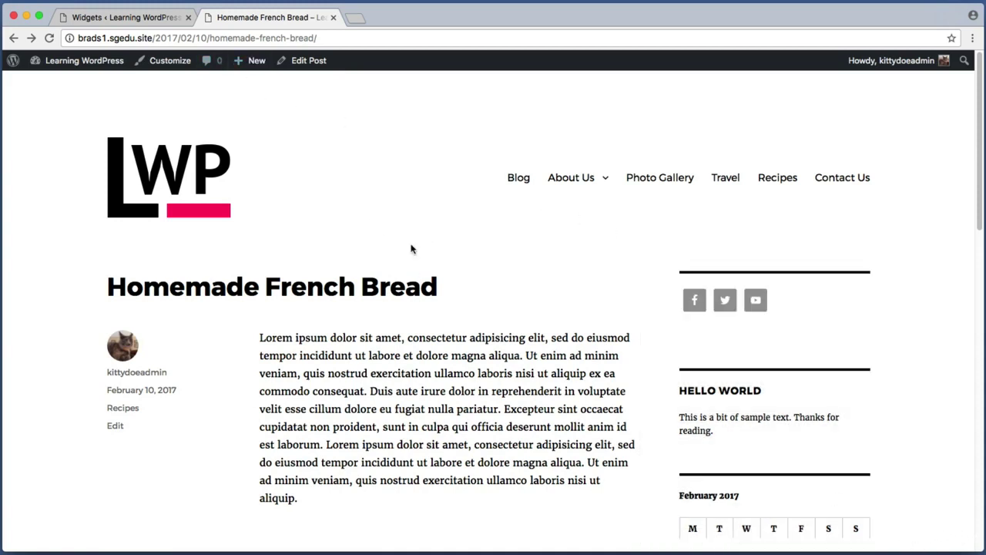
Return to the Widgets page, expand the Sidebar area, collapse the Simple Social Icons settings and review the widgets in use.
{"action": "left_click", "coordinate": [121, 17]}
{"action": "left_click", "coordinate": [531, 128]}
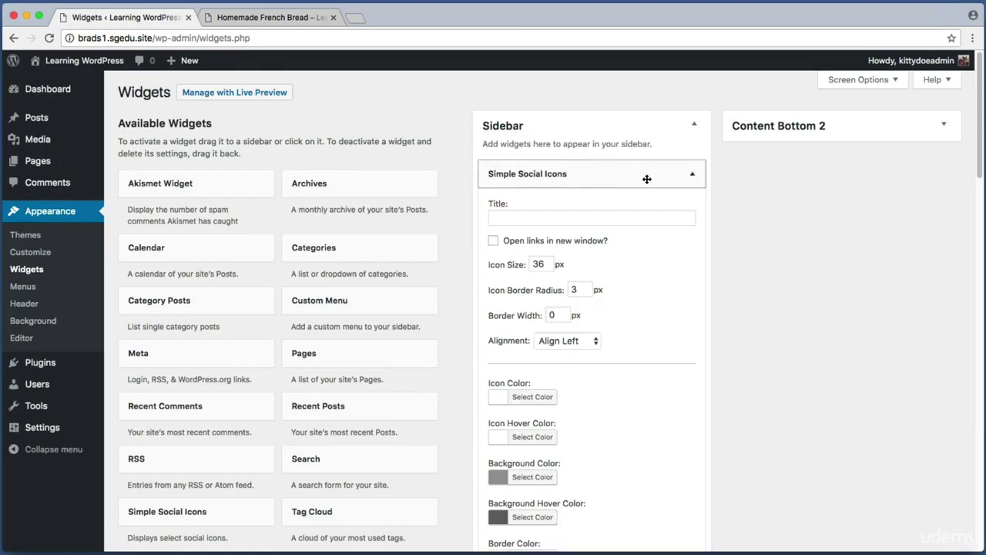
{"action": "left_click", "coordinate": [689, 174]}
{"action": "key", "text": "super+shift+4"}
{"action": "left_click_drag", "start_coordinate": [459, 111], "coordinate": [732, 438]}
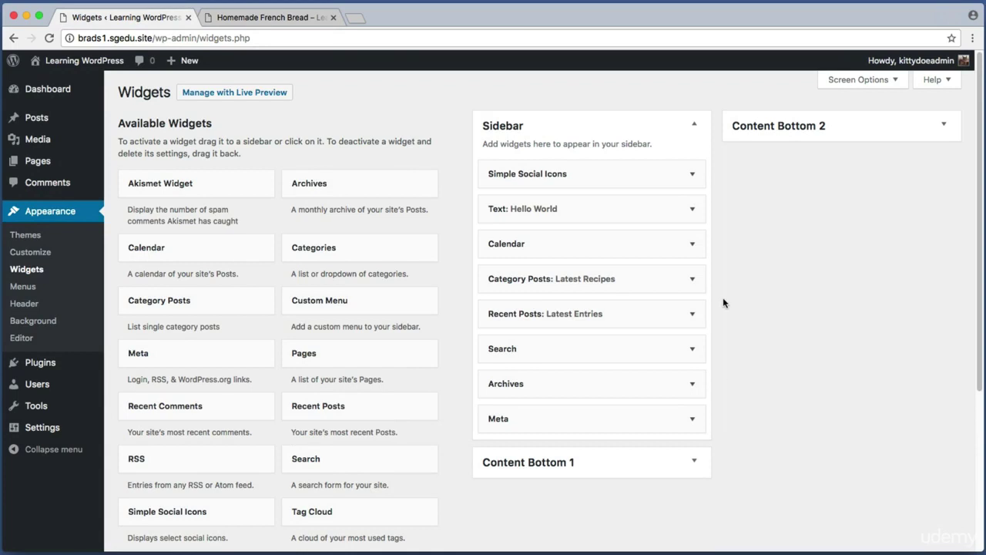
Delete the Simple Social Icons widget from the Sidebar area.
{"action": "left_click", "coordinate": [691, 176]}
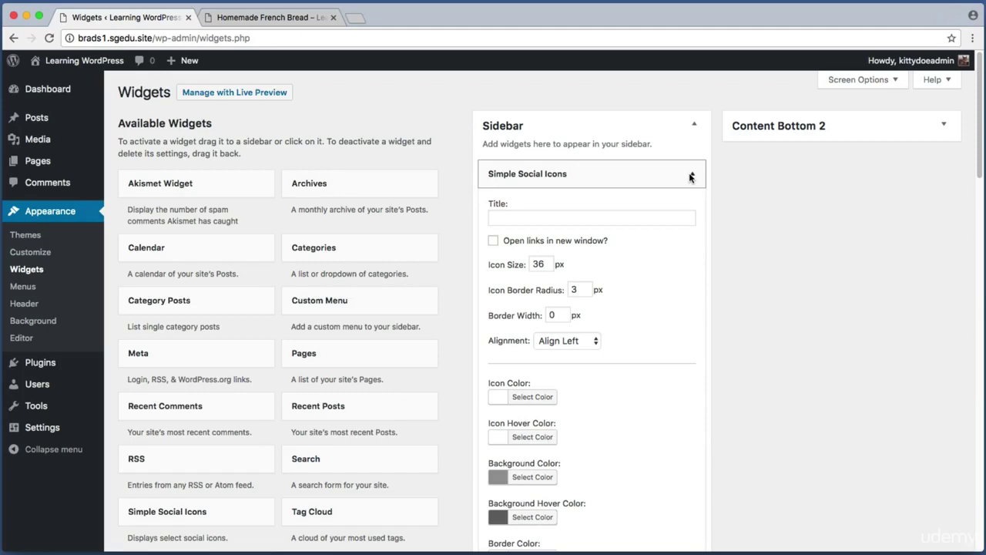
{"action": "scroll", "coordinate": [691, 175], "scroll_direction": "down", "scroll_amount": 15}
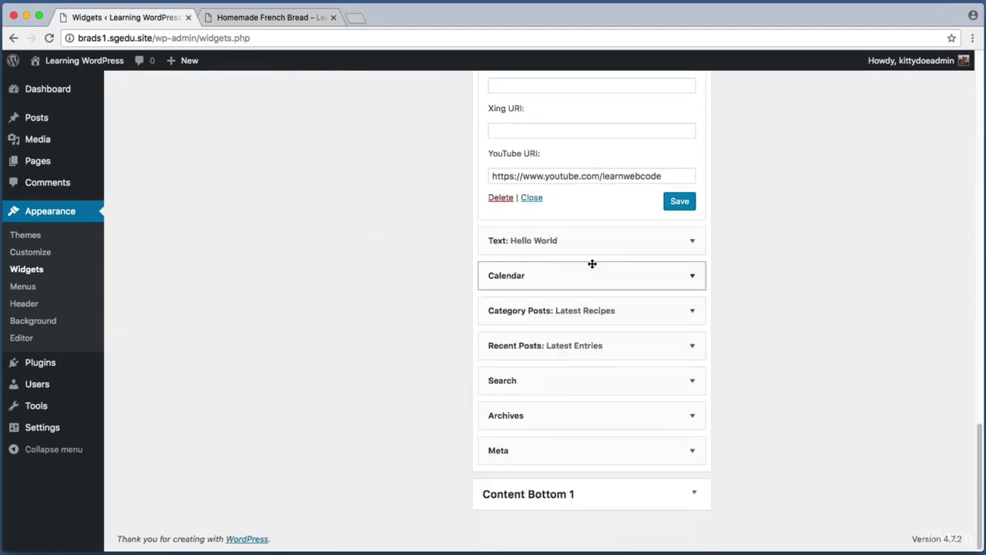
{"action": "scroll", "coordinate": [592, 264], "scroll_direction": "up", "scroll_amount": 1}
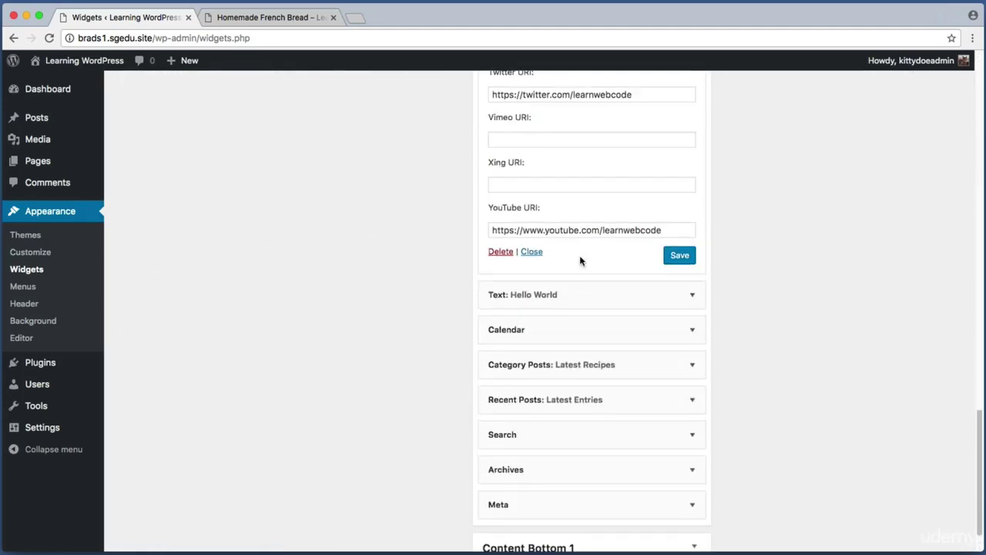
{"action": "left_click", "coordinate": [500, 252]}
{"action": "scroll", "coordinate": [561, 222], "scroll_direction": "up", "scroll_amount": 5}
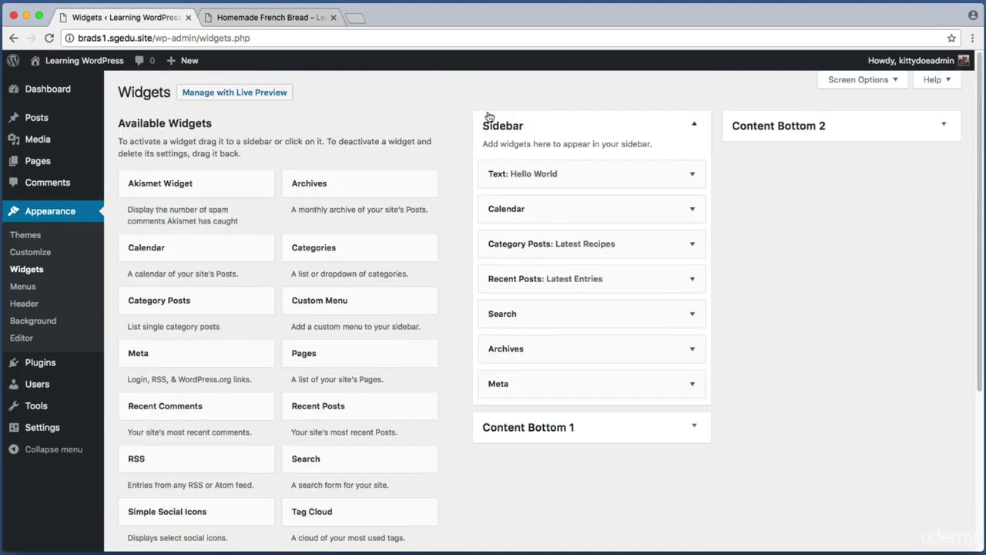
Delete the Hello World Text, Calendar and Latest Recipes Category Posts widgets from the Sidebar area.
{"action": "left_click", "coordinate": [691, 174]}
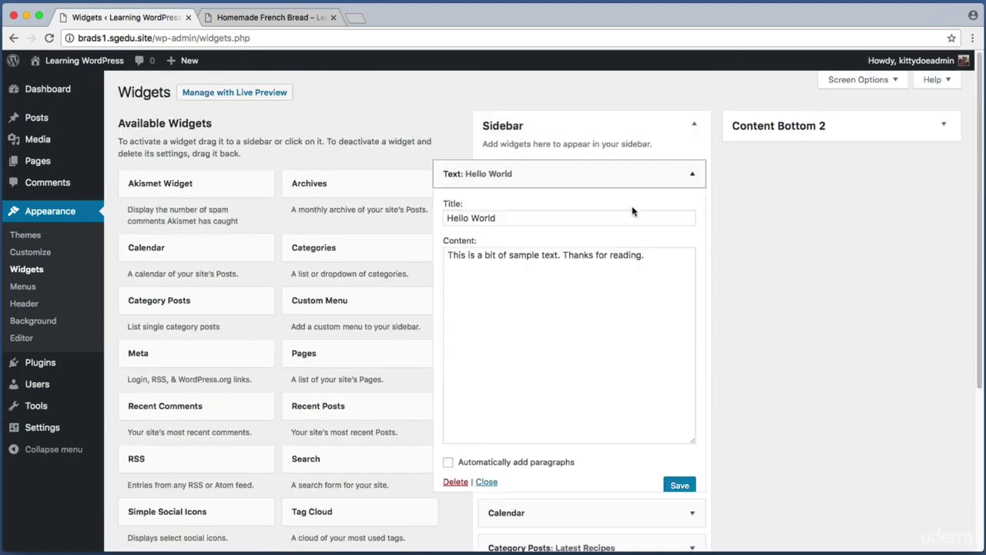
{"action": "left_click", "coordinate": [455, 482]}
{"action": "left_click", "coordinate": [692, 173]}
{"action": "left_click", "coordinate": [456, 248]}
{"action": "left_click", "coordinate": [692, 173]}
{"action": "left_click", "coordinate": [456, 431]}
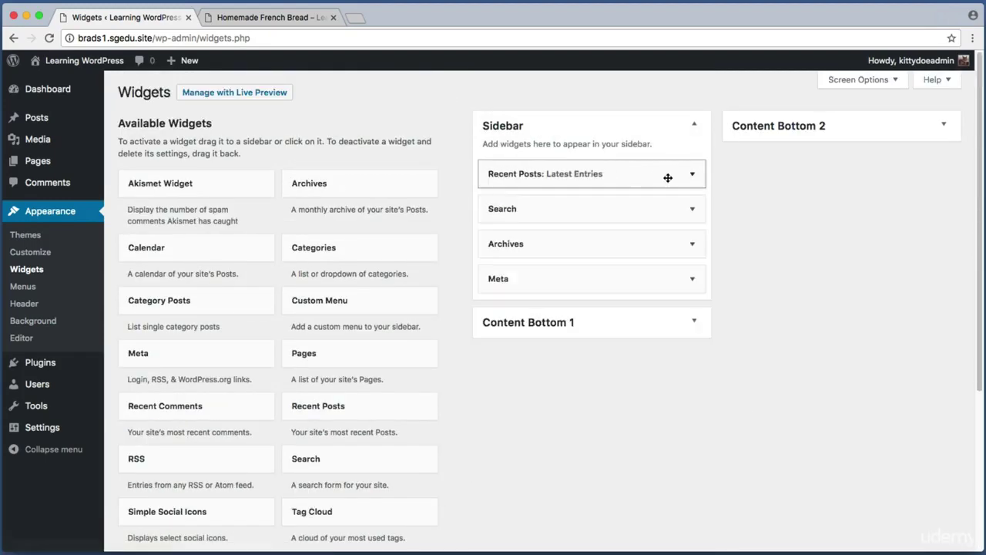
Delete the remaining Recent Posts, Search, Archives and Meta widgets to empty the Sidebar area.
{"action": "left_click", "coordinate": [692, 173]}
{"action": "left_click", "coordinate": [499, 304]}
{"action": "left_click", "coordinate": [691, 174]}
{"action": "left_click", "coordinate": [499, 248]}
{"action": "left_click", "coordinate": [692, 174]}
{"action": "left_click", "coordinate": [499, 289]}
{"action": "left_click", "coordinate": [692, 174]}
{"action": "left_click", "coordinate": [499, 248]}
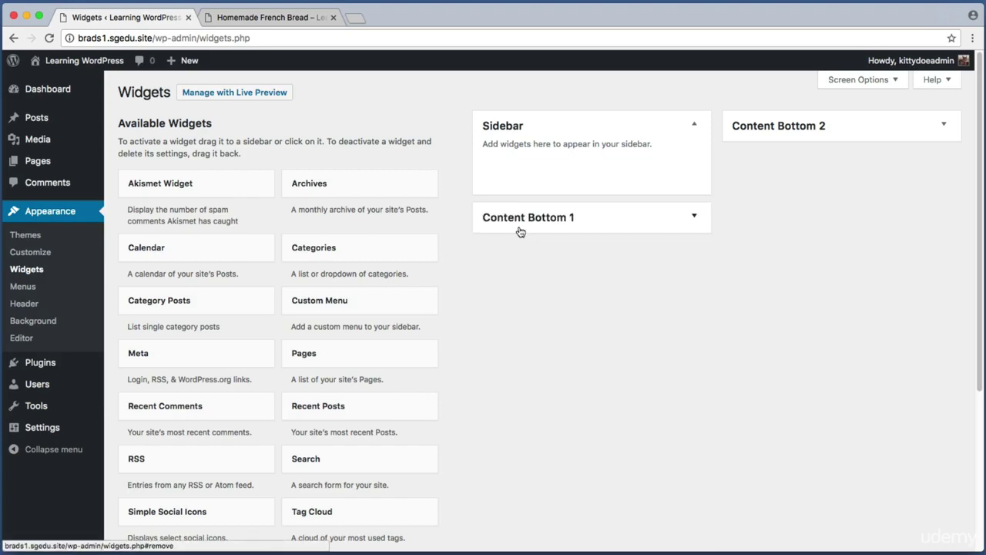
Review the emptied Sidebar area, reload the live Homemade French Bread post and check its page layout down to the comments.
{"action": "key", "text": "super+shift+4"}
{"action": "left_click_drag", "start_coordinate": [465, 99], "coordinate": [716, 203]}
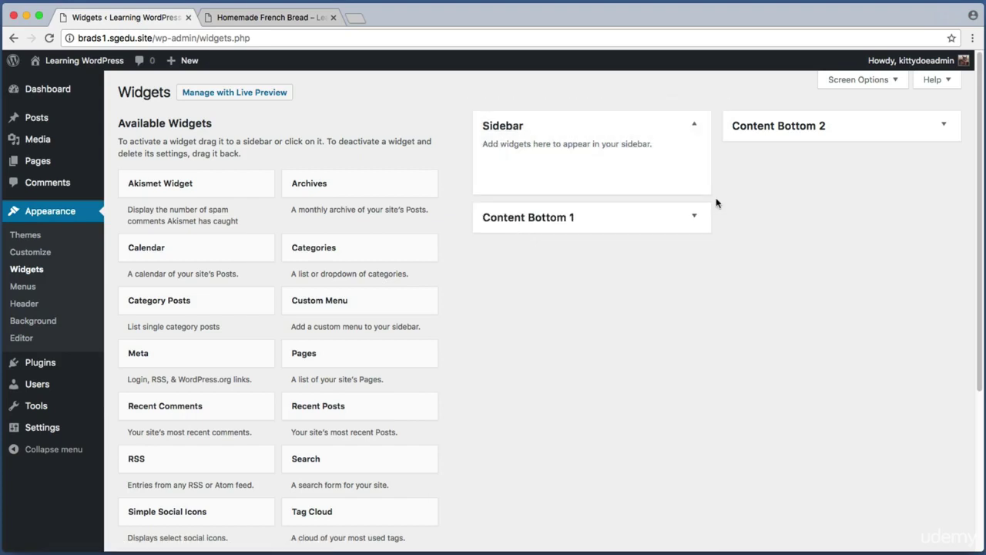
{"action": "left_click", "coordinate": [308, 17]}
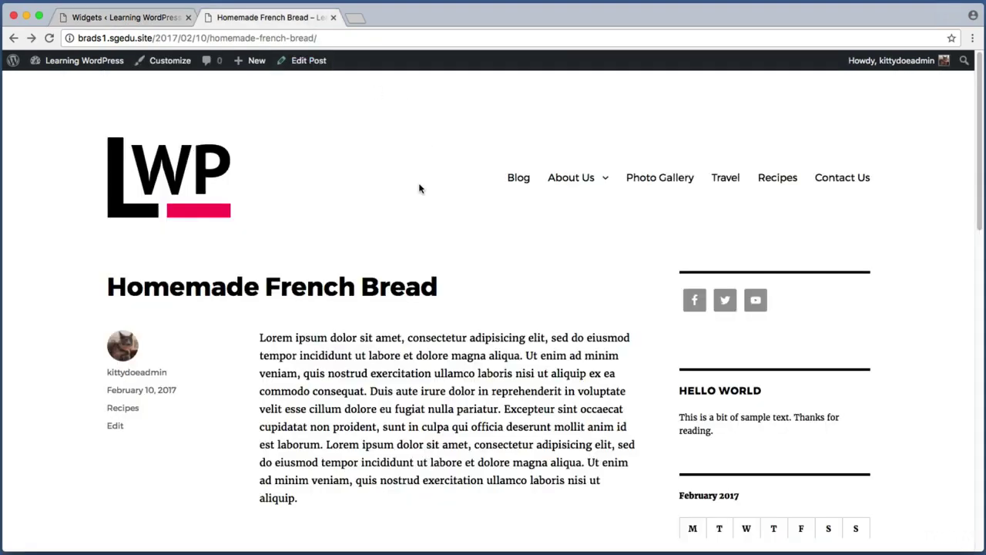
{"action": "key", "text": "super+r"}
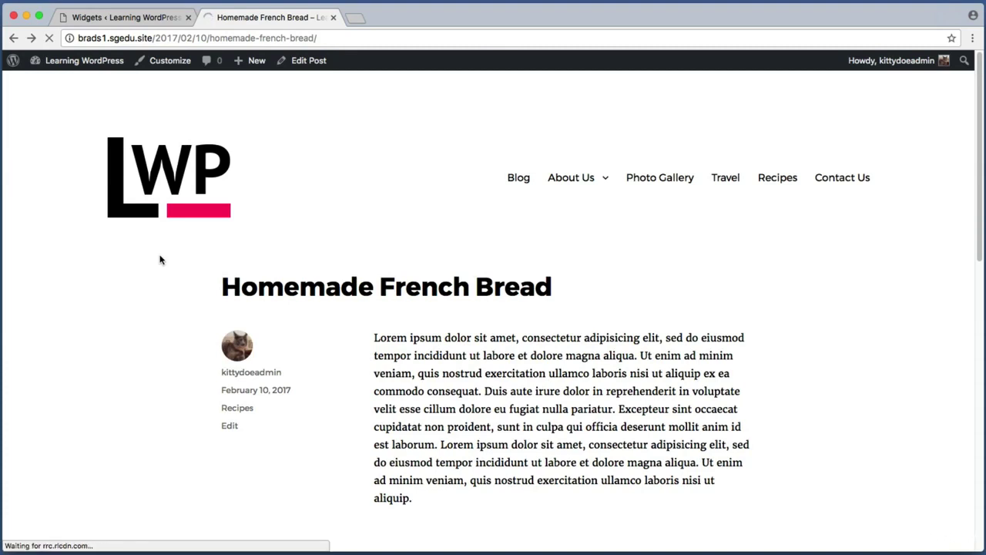
{"action": "scroll", "coordinate": [158, 257], "scroll_direction": "down", "scroll_amount": 2}
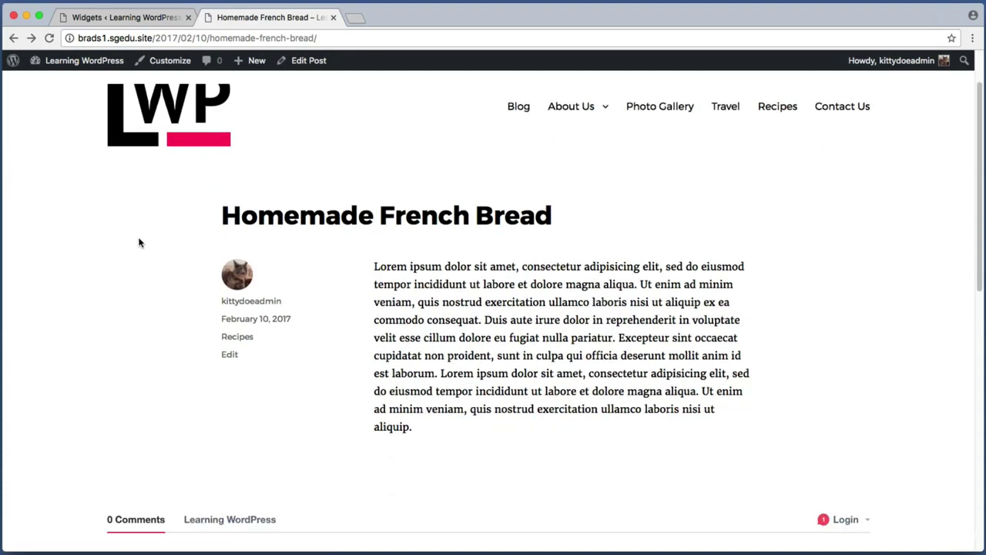
{"action": "key", "text": "super+shift+4"}
{"action": "left_click_drag", "start_coordinate": [71, 173], "coordinate": [924, 451]}
{"action": "scroll", "coordinate": [915, 438], "scroll_direction": "up", "scroll_amount": 2}
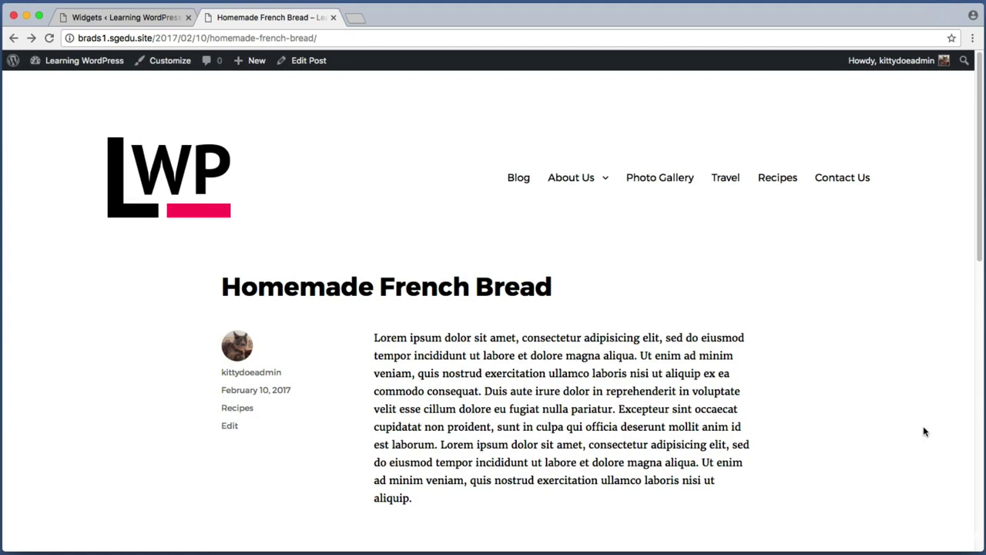
Recheck the Sidebar area on the Widgets page, and return to the live post to mark out the area around Contact Us.
{"action": "left_click", "coordinate": [122, 12]}
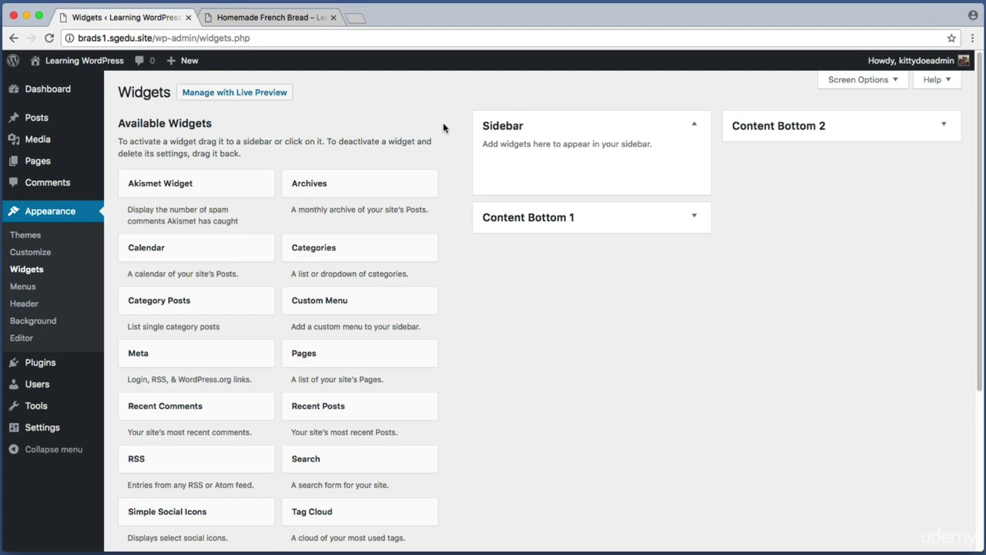
{"action": "key", "text": "ctrl+Tab"}
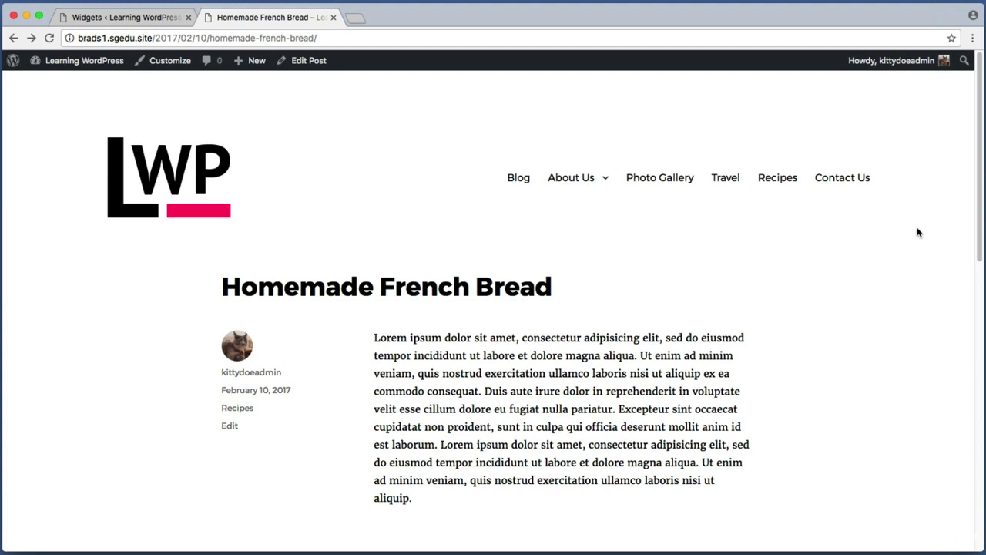
{"action": "key", "text": "super+shift+4"}
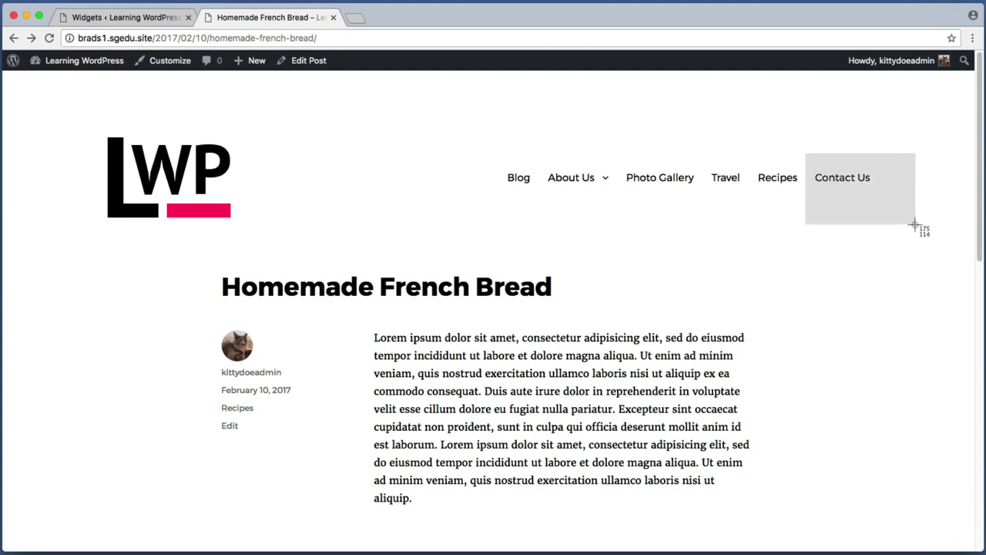